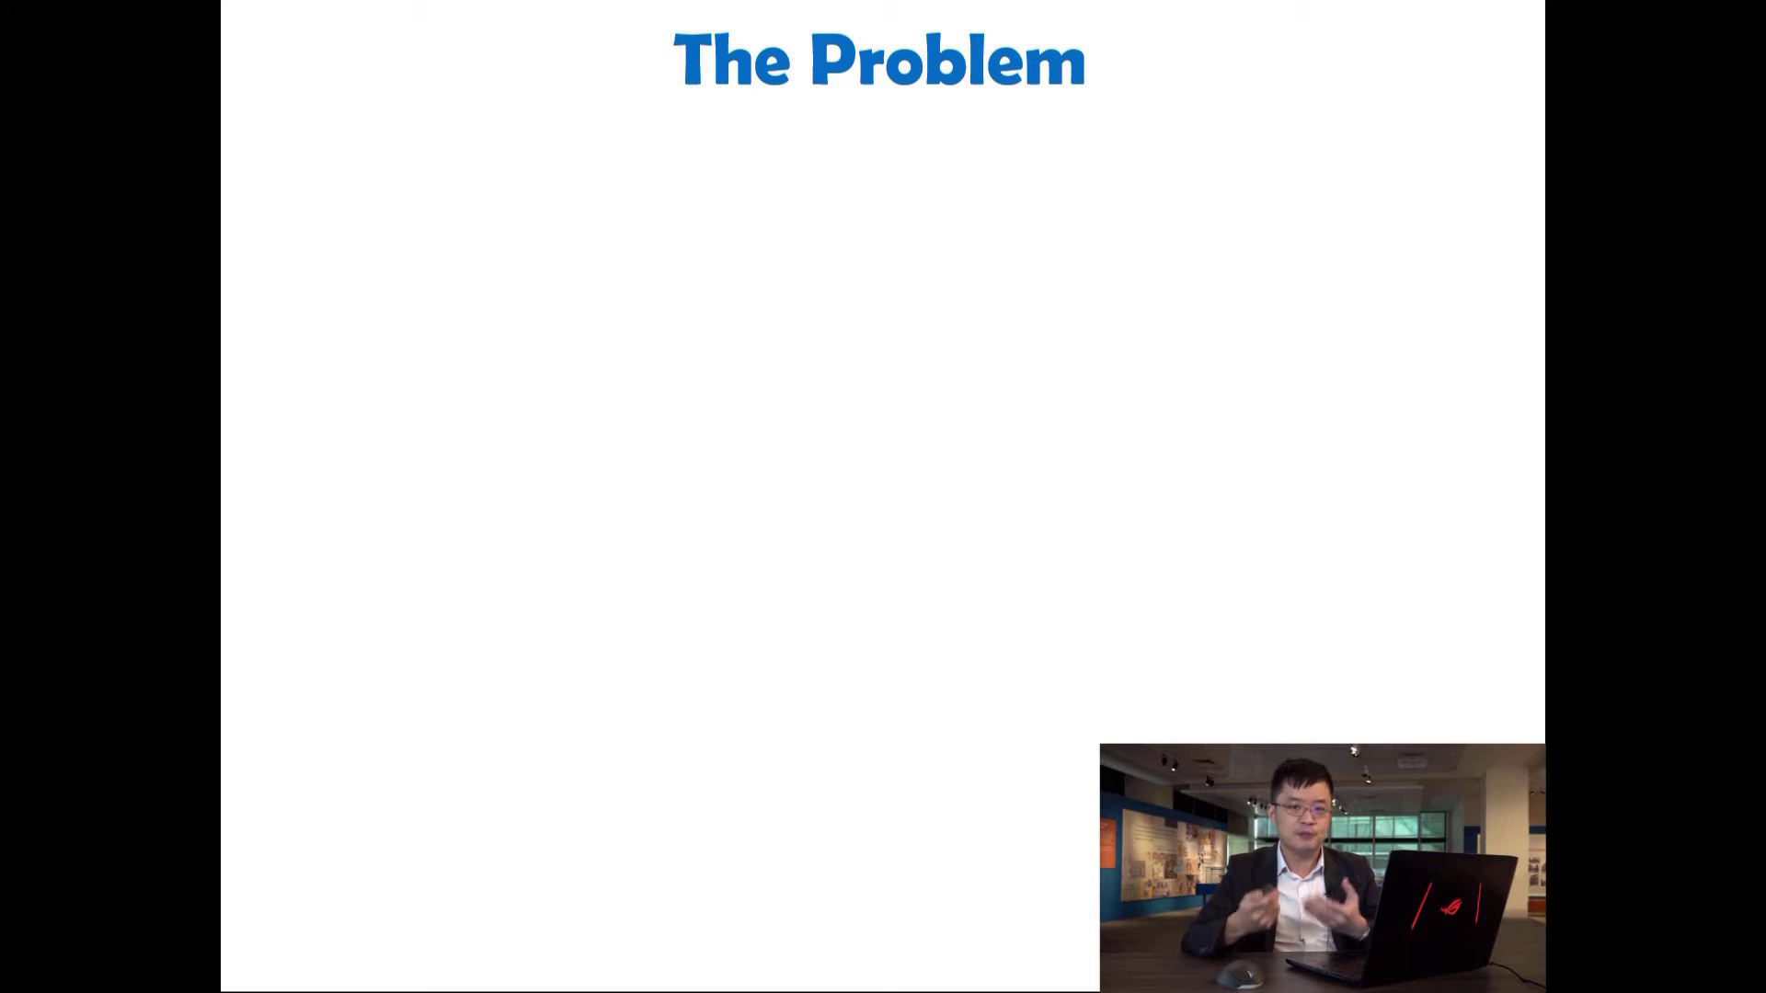
Advance to 'The Problem' slide and reveal its Google Singapore search box image.
key(Right)
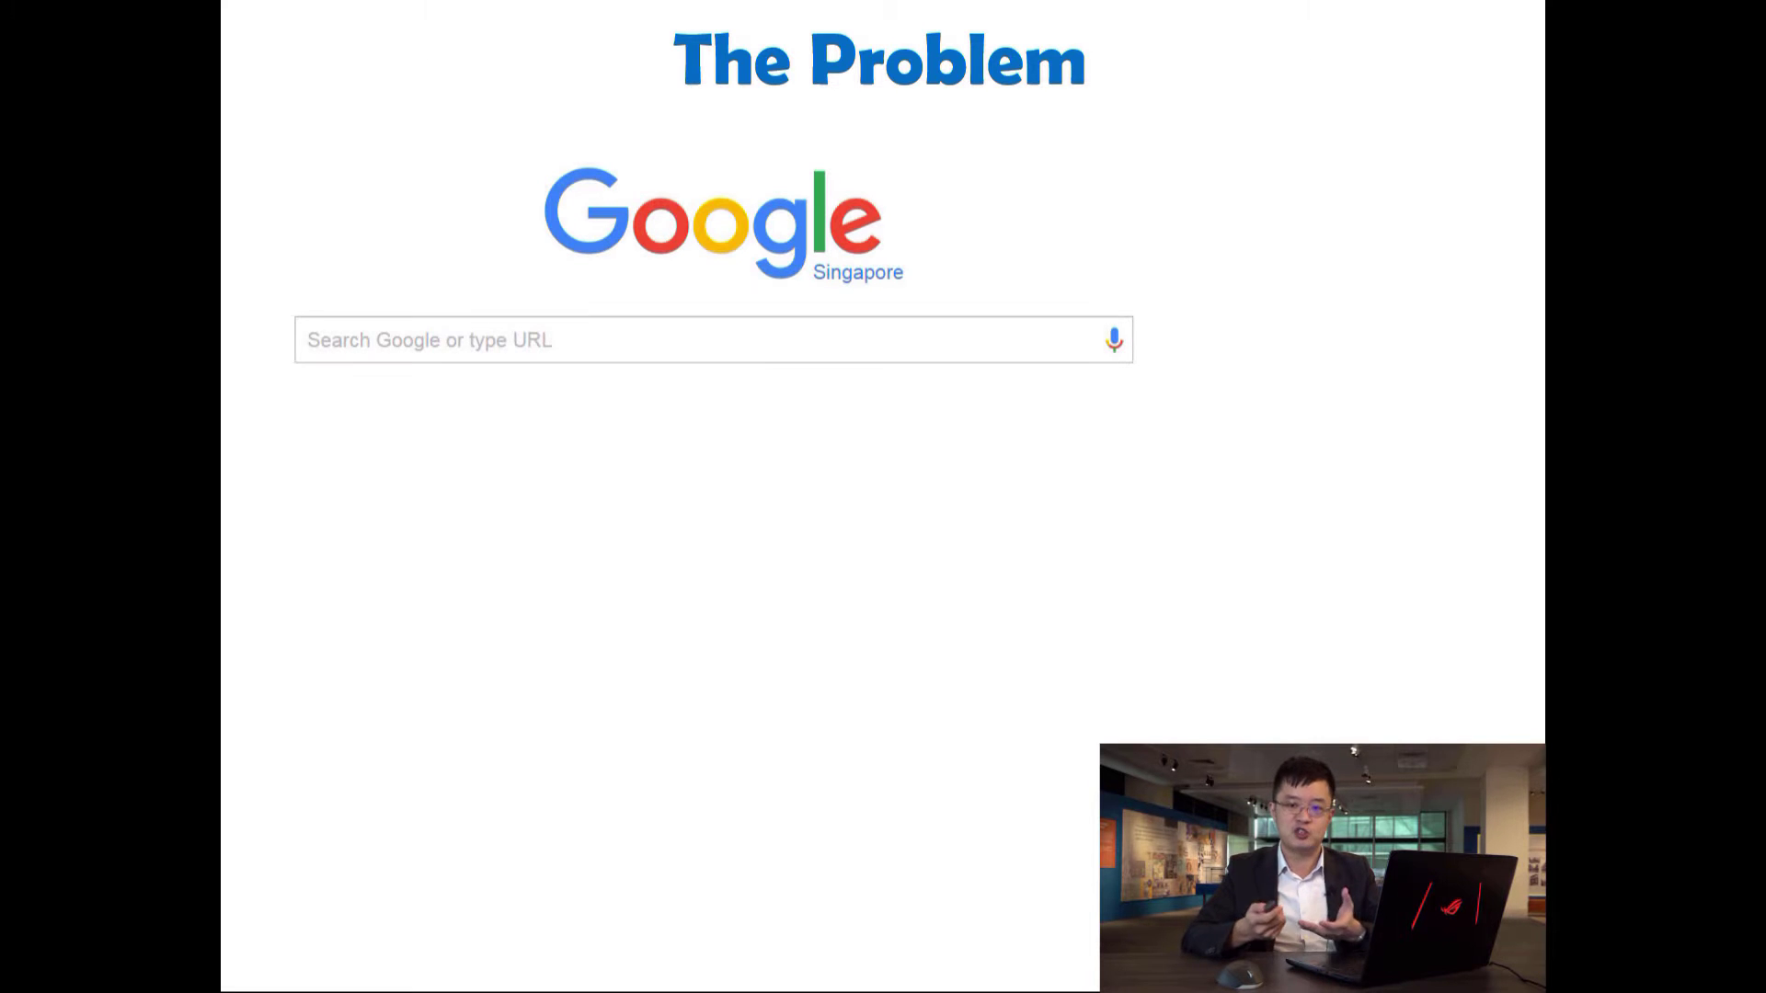
key(Right)
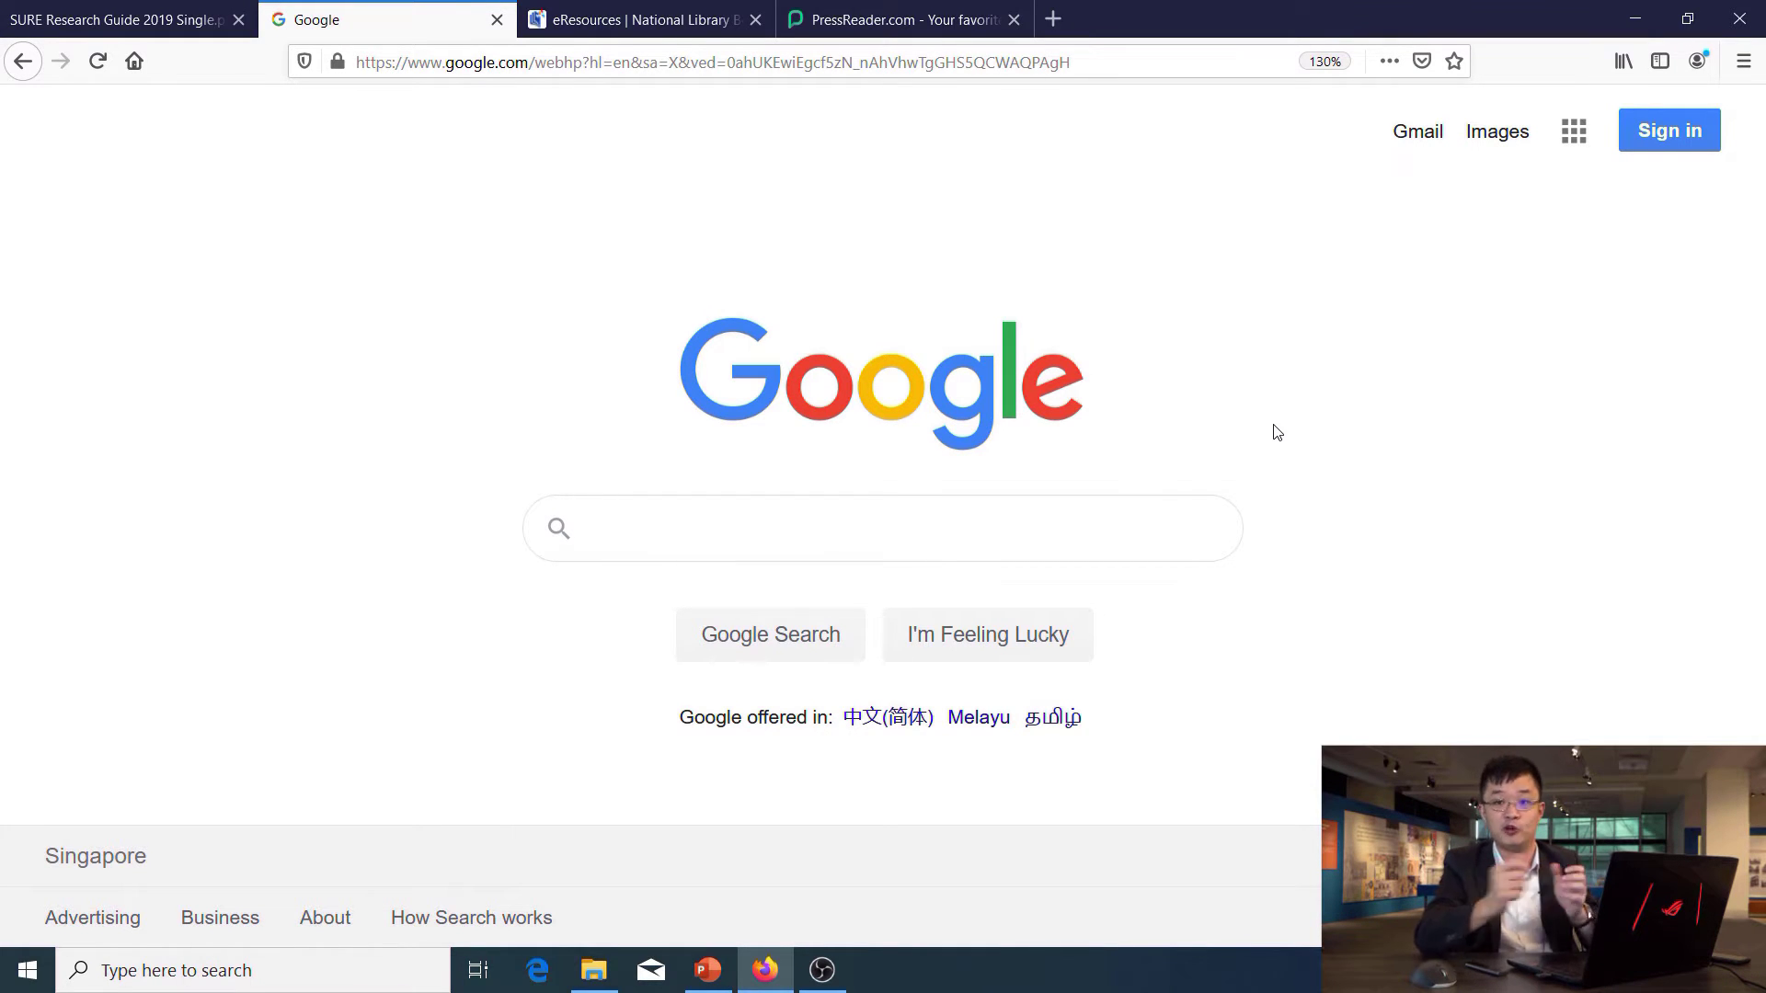
Search Google for 'ageing population' and view the results page.
click(1057, 526)
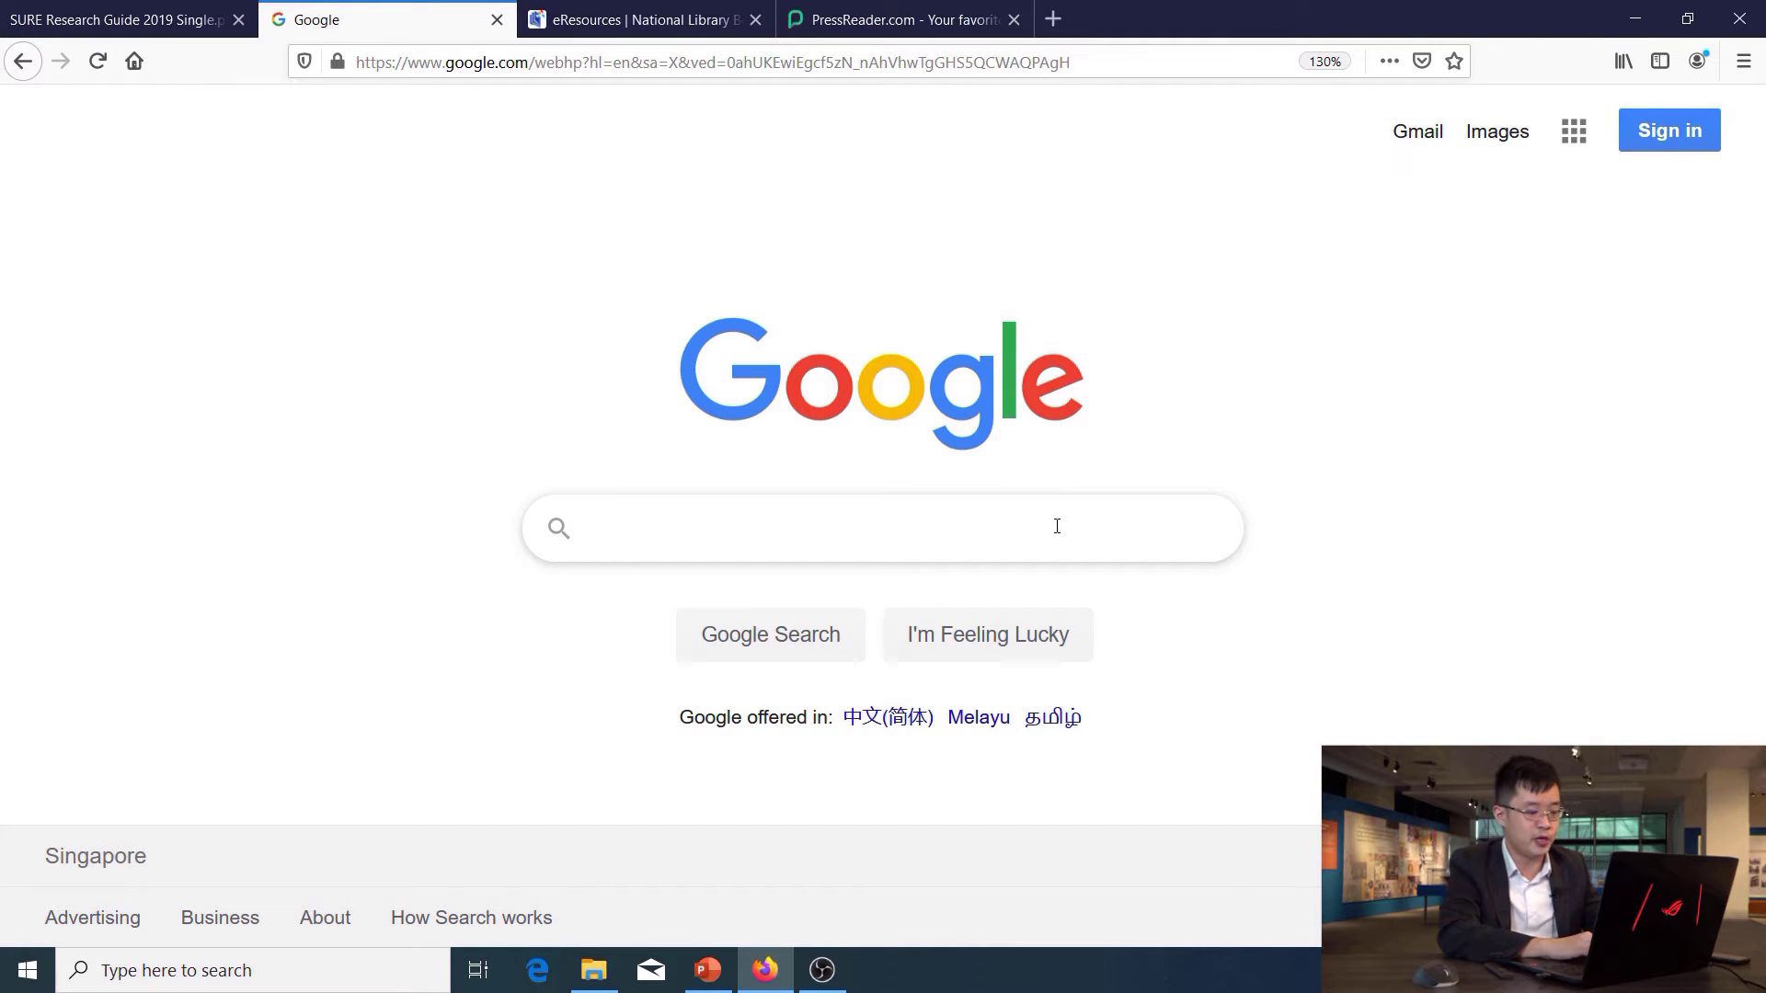
text(ageing )
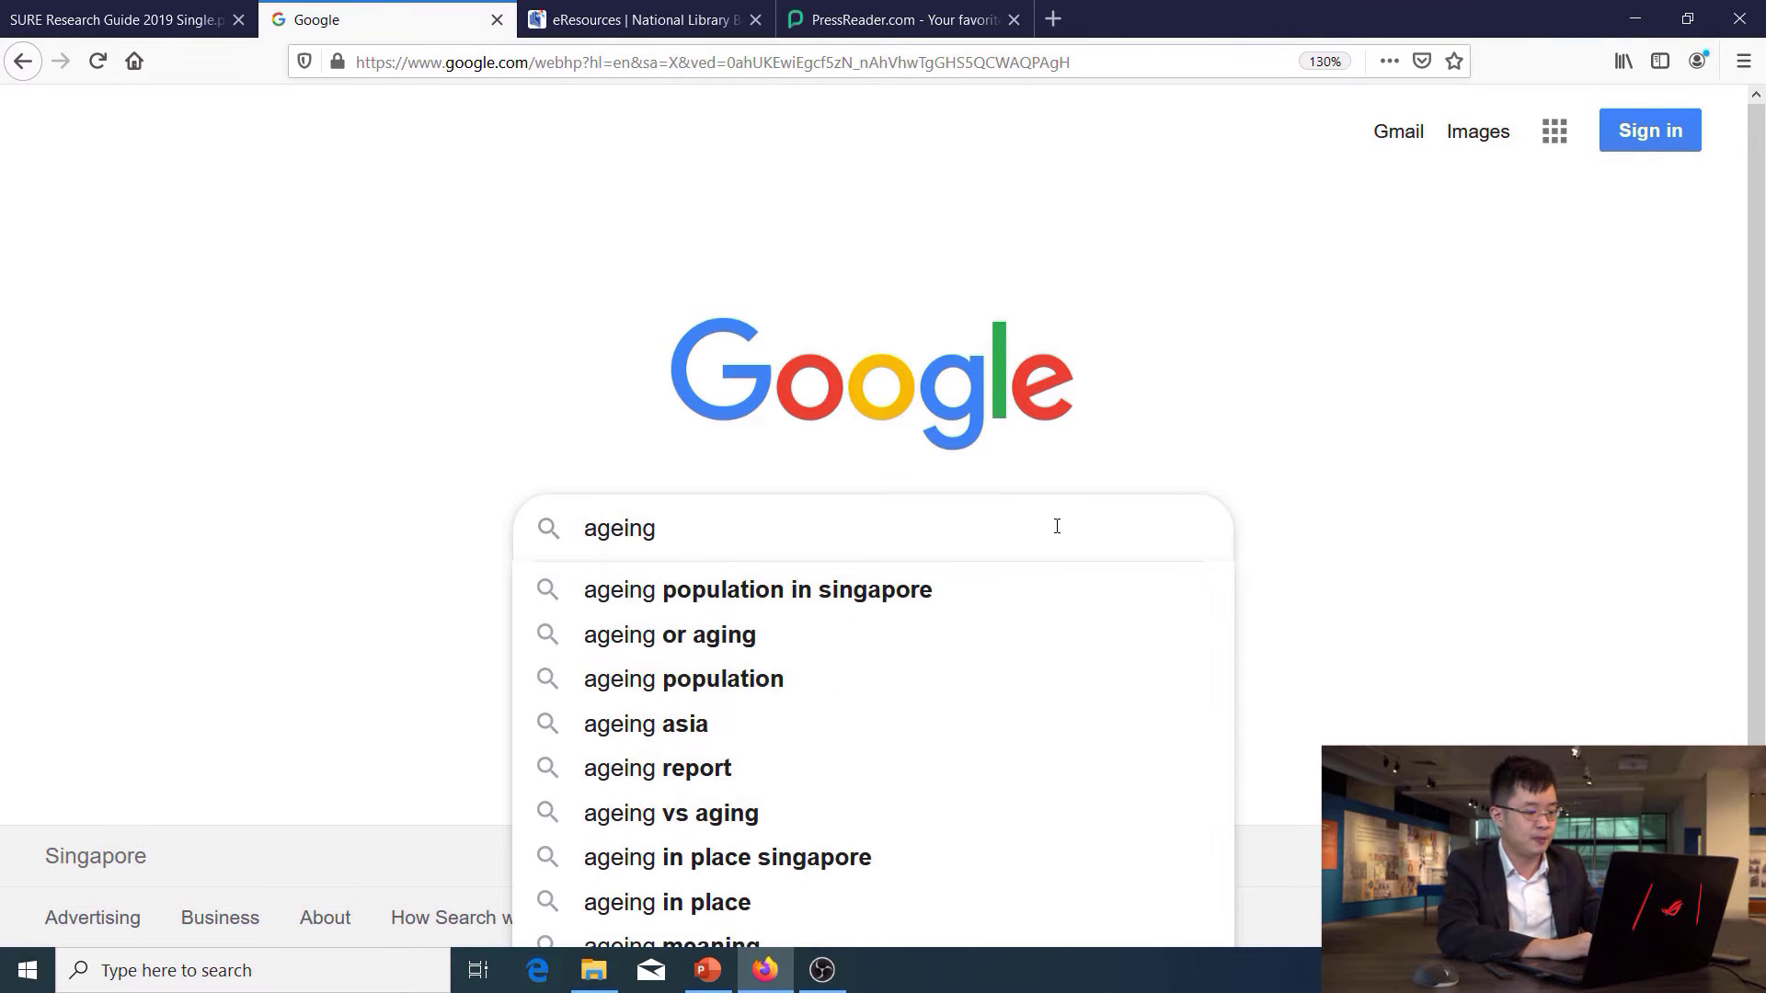
text(popu)
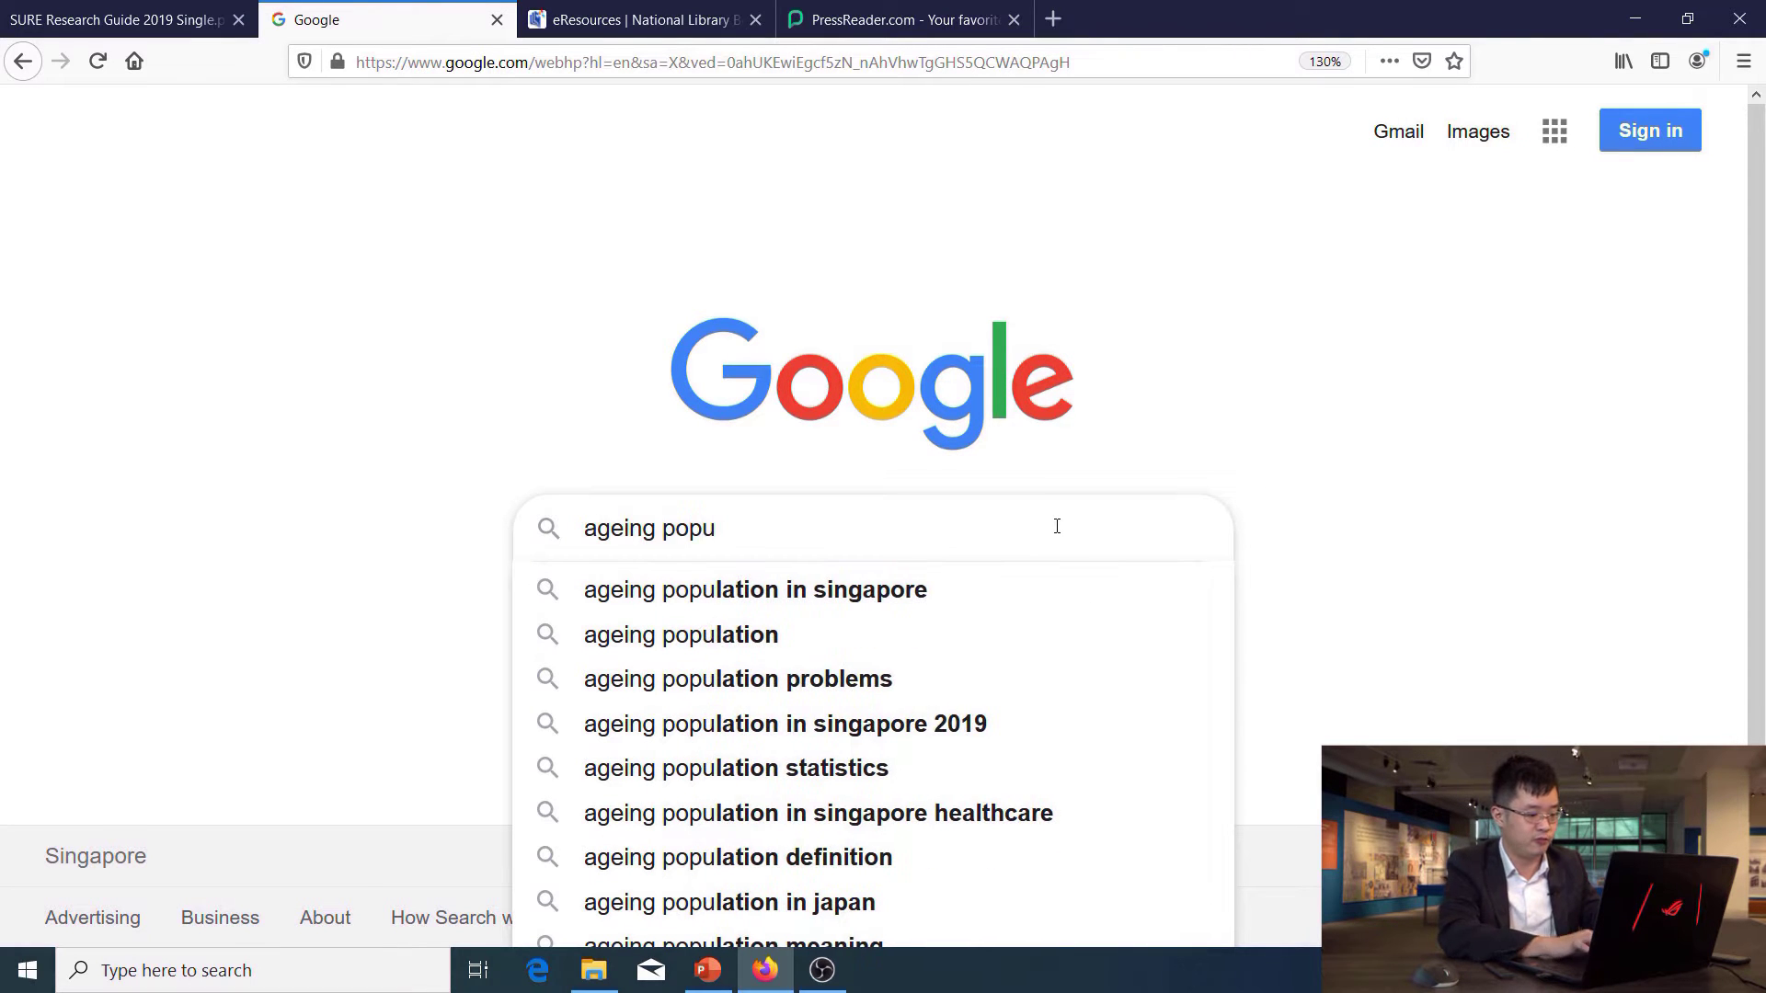
text(lation)
key(Return)
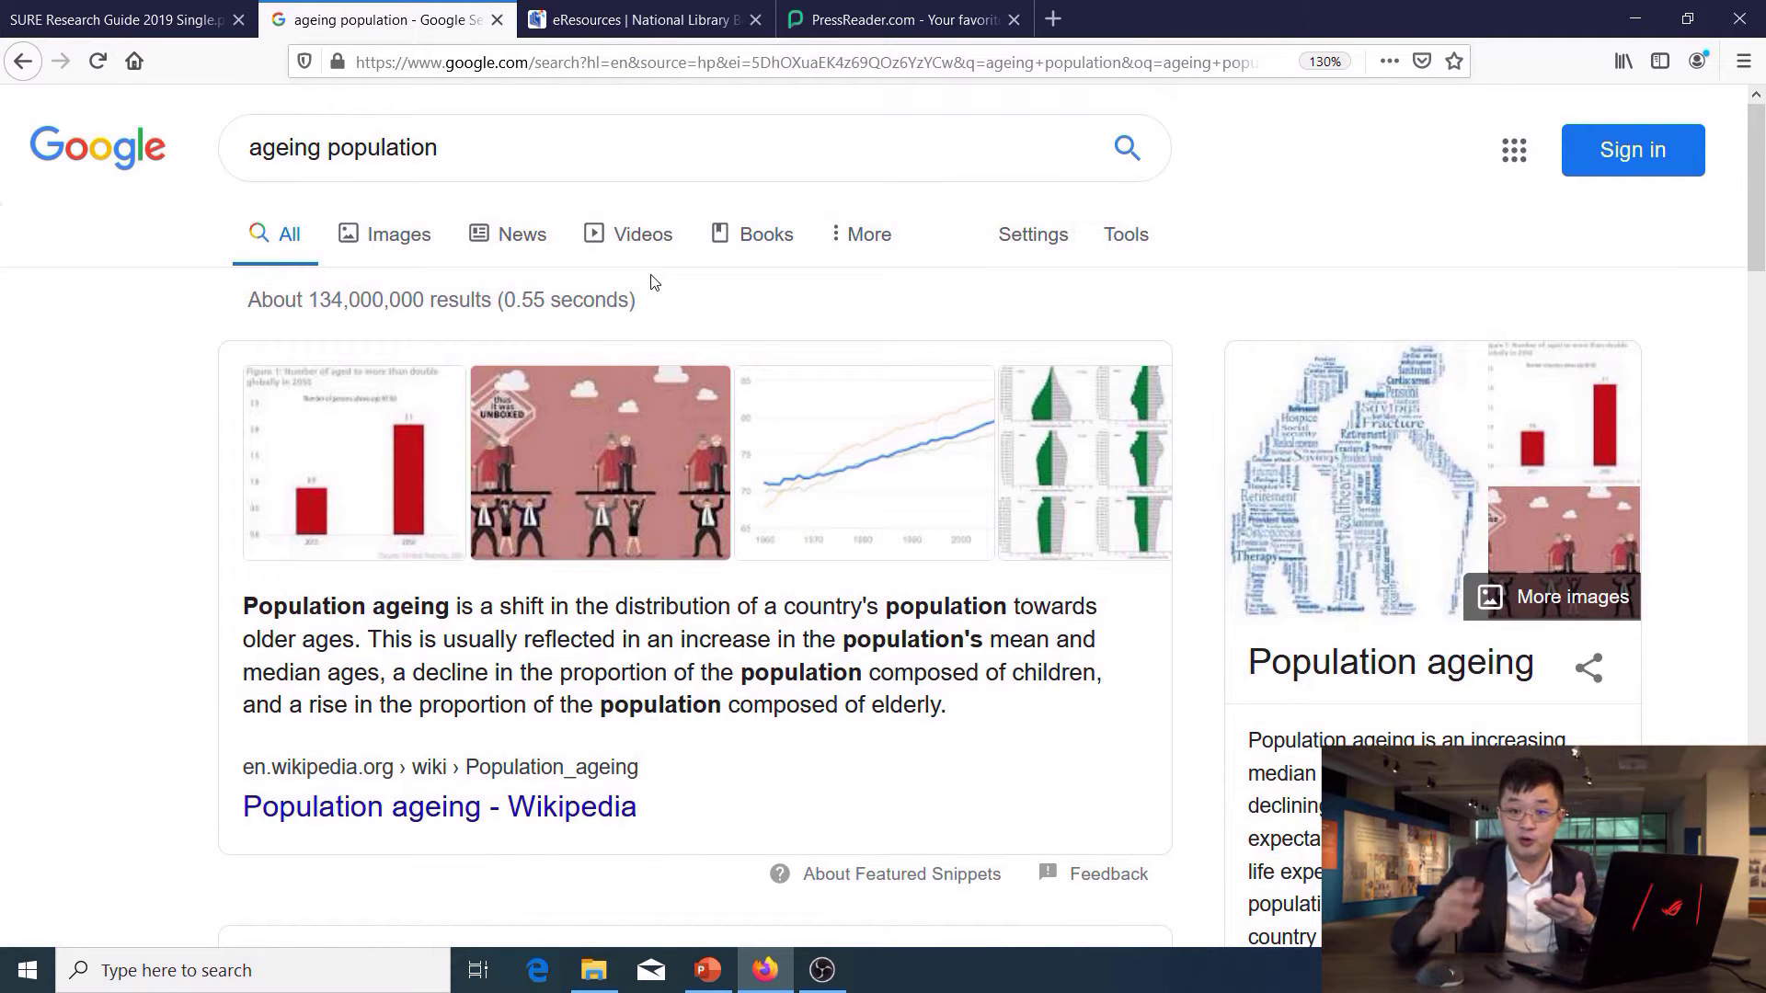
scroll(520, 327, up, 6)
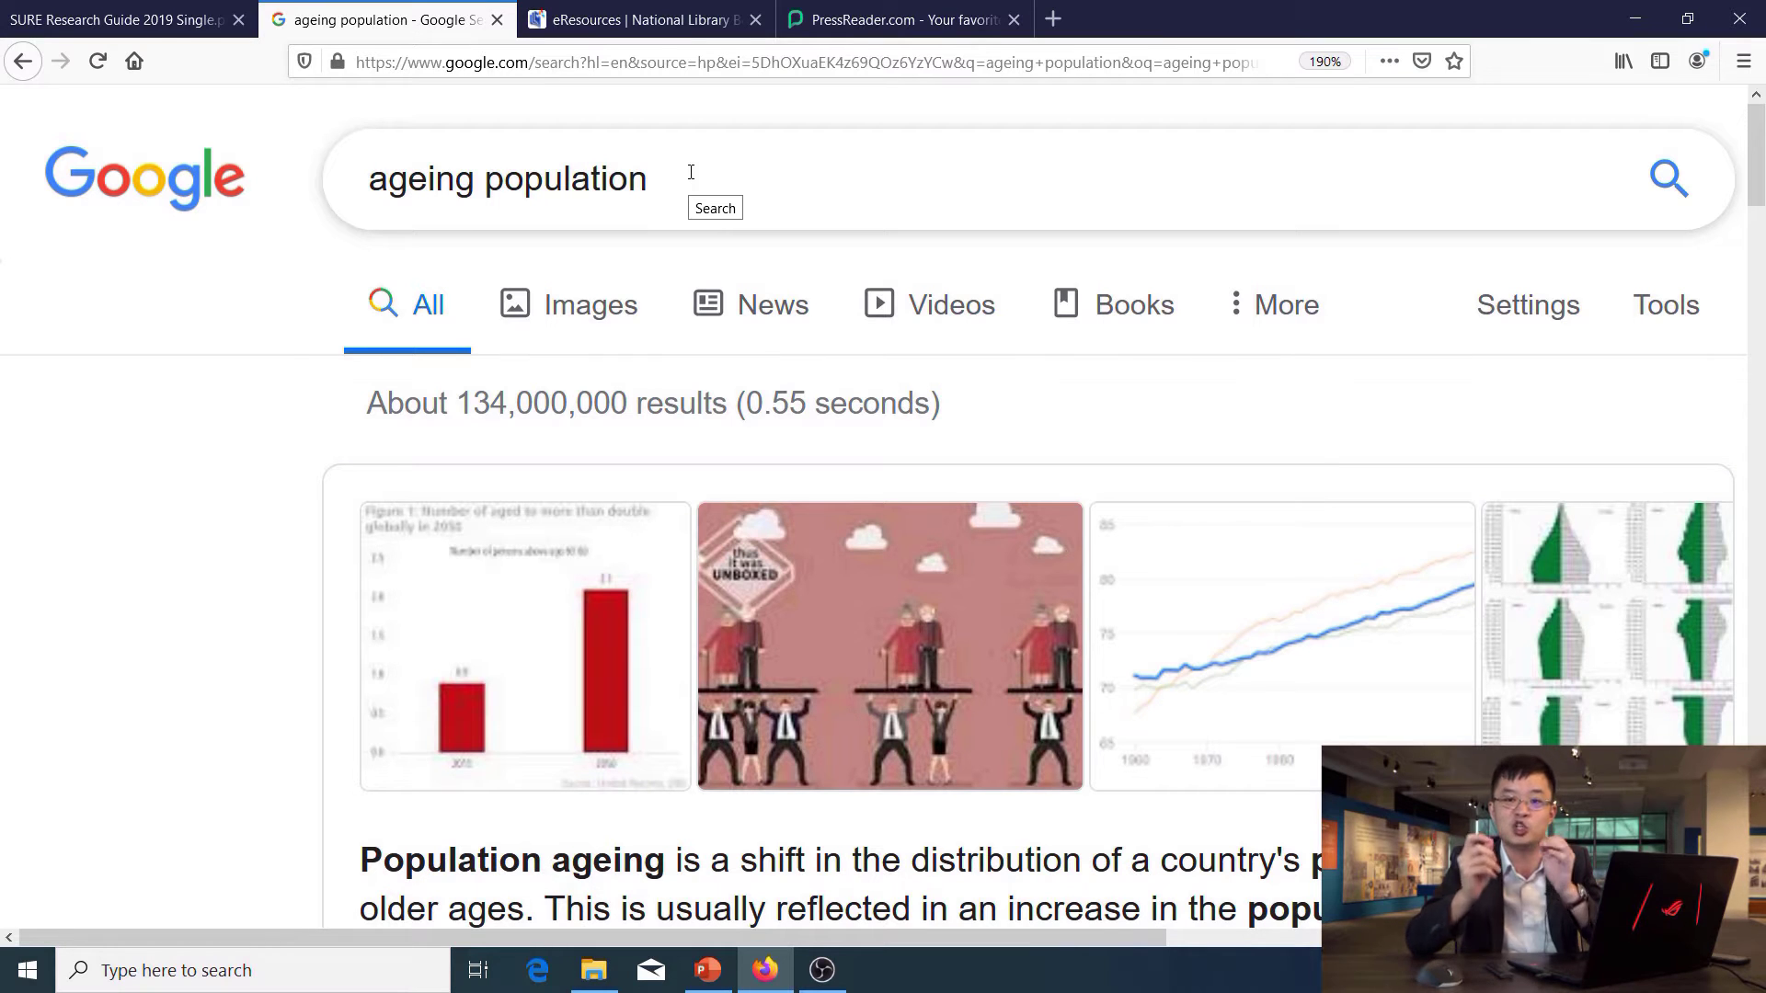
Append 'site:gov.sg' to the ageing population query and rerun it, giving about 10,100 results.
click(663, 200)
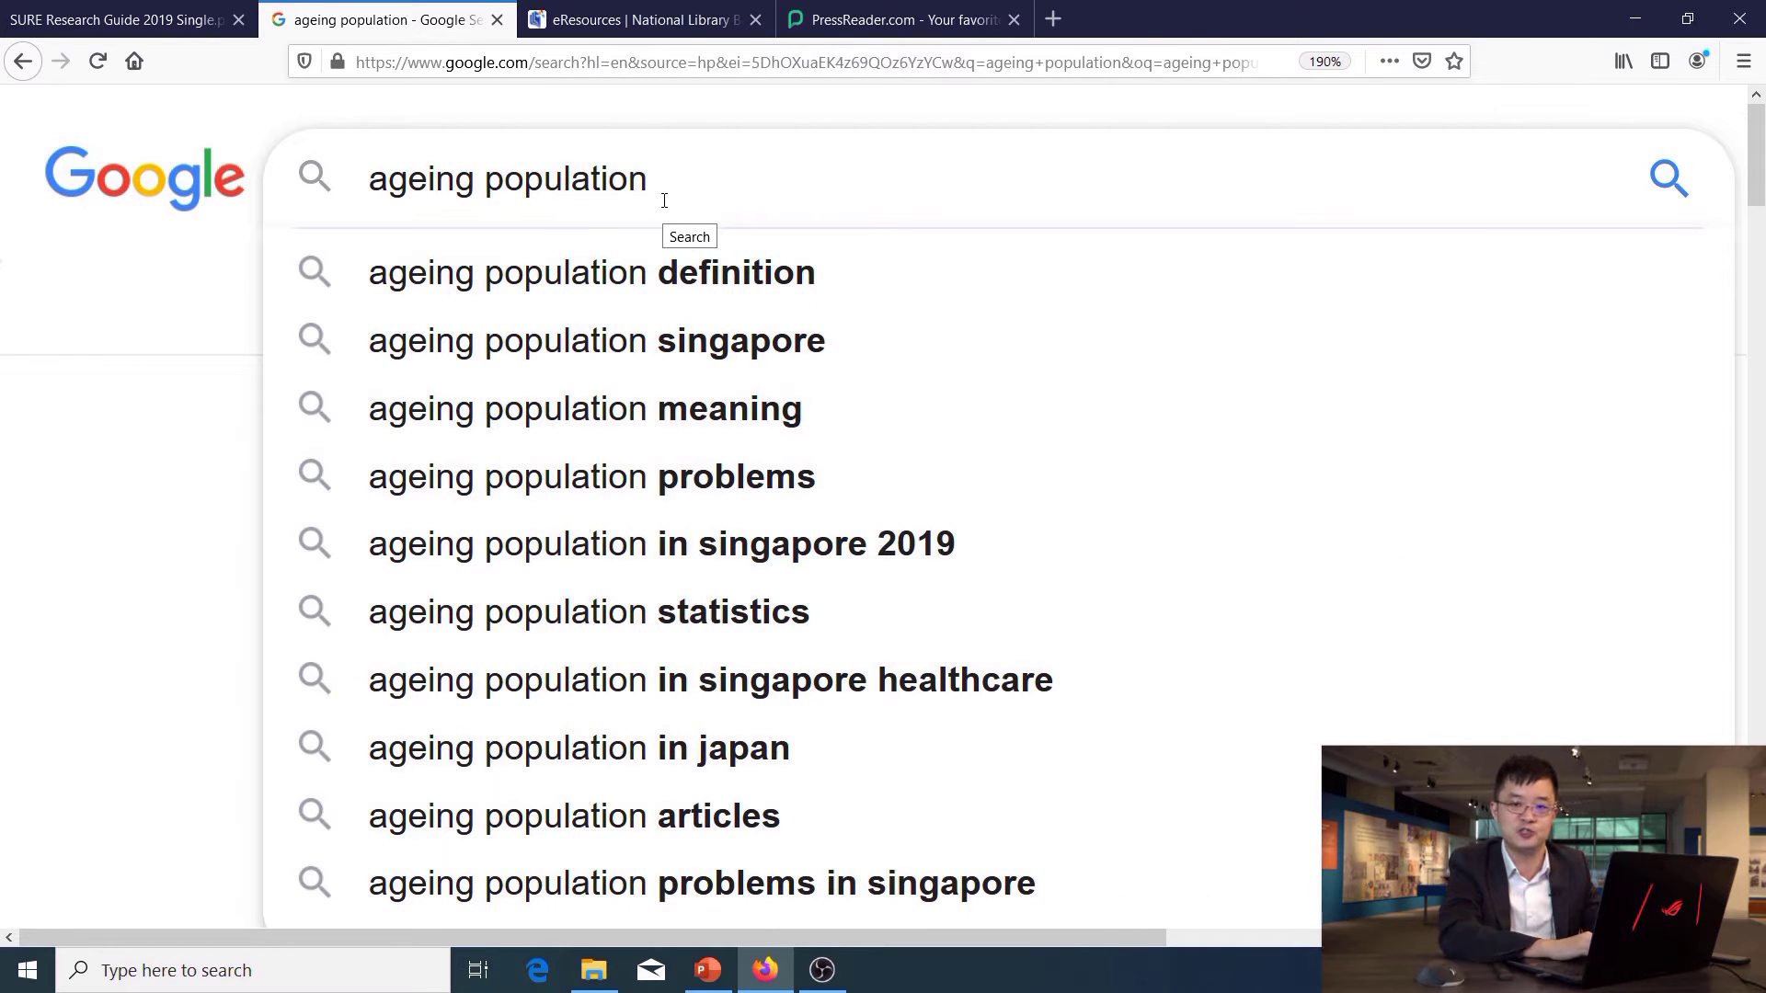
text(s)
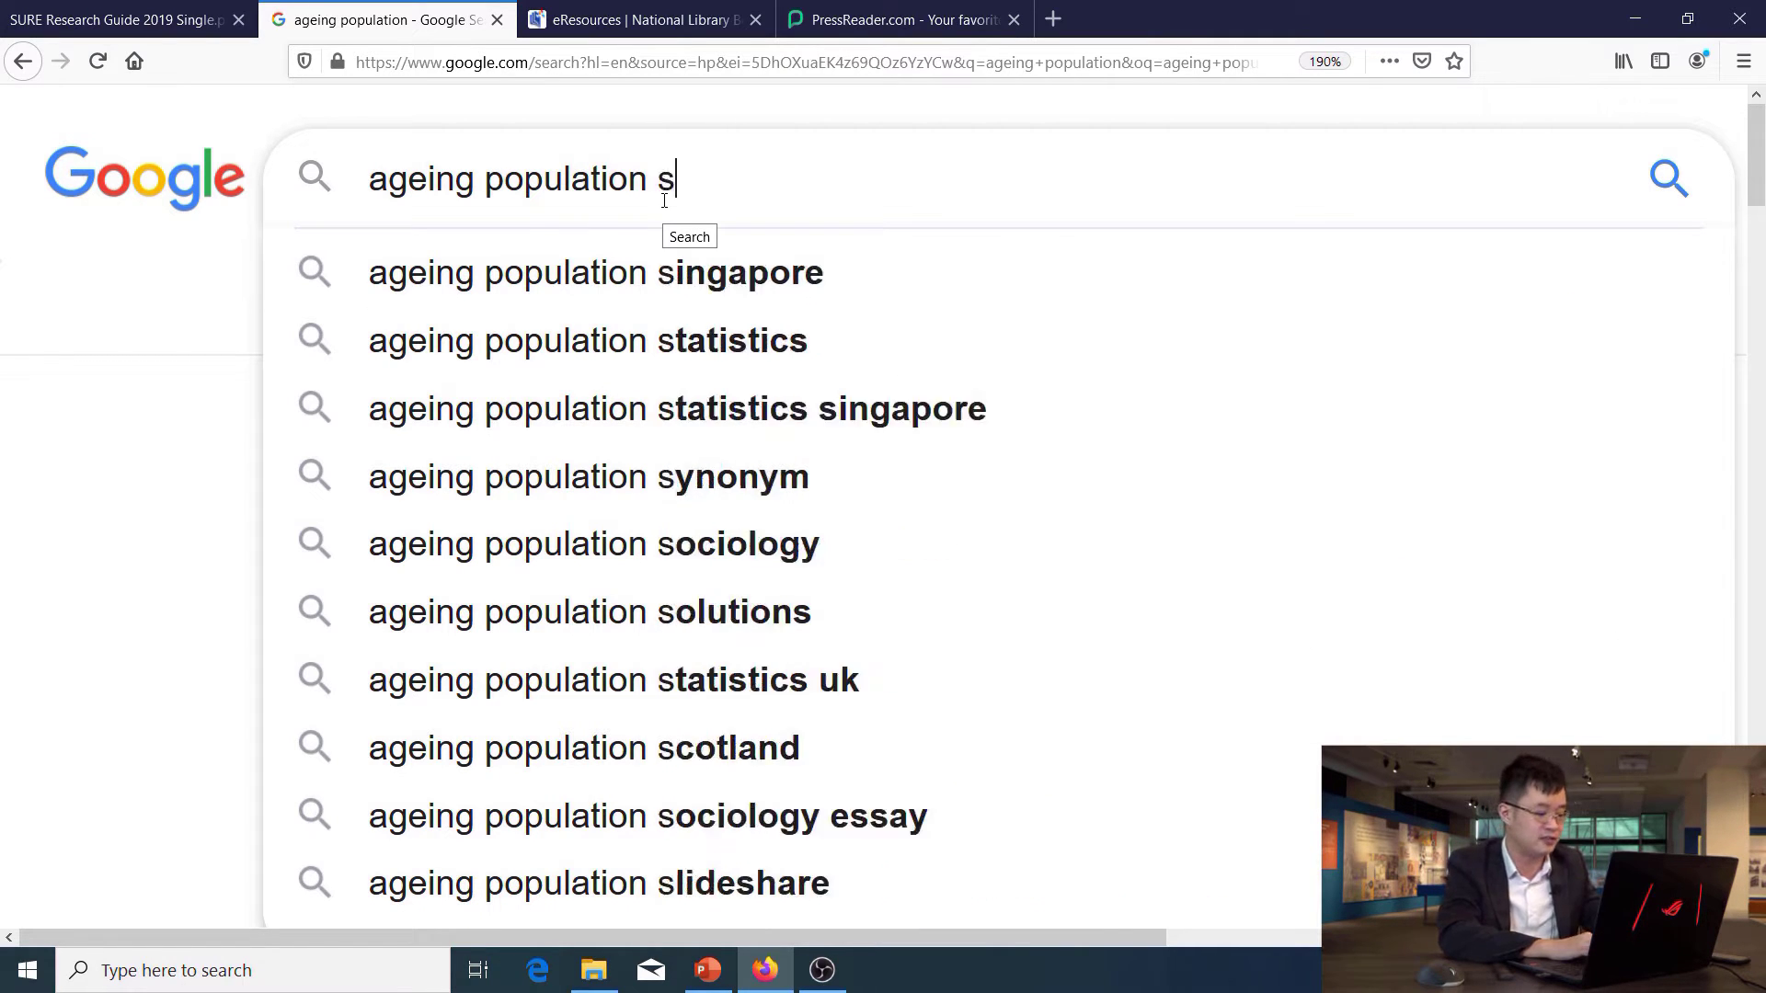
text(ite:)
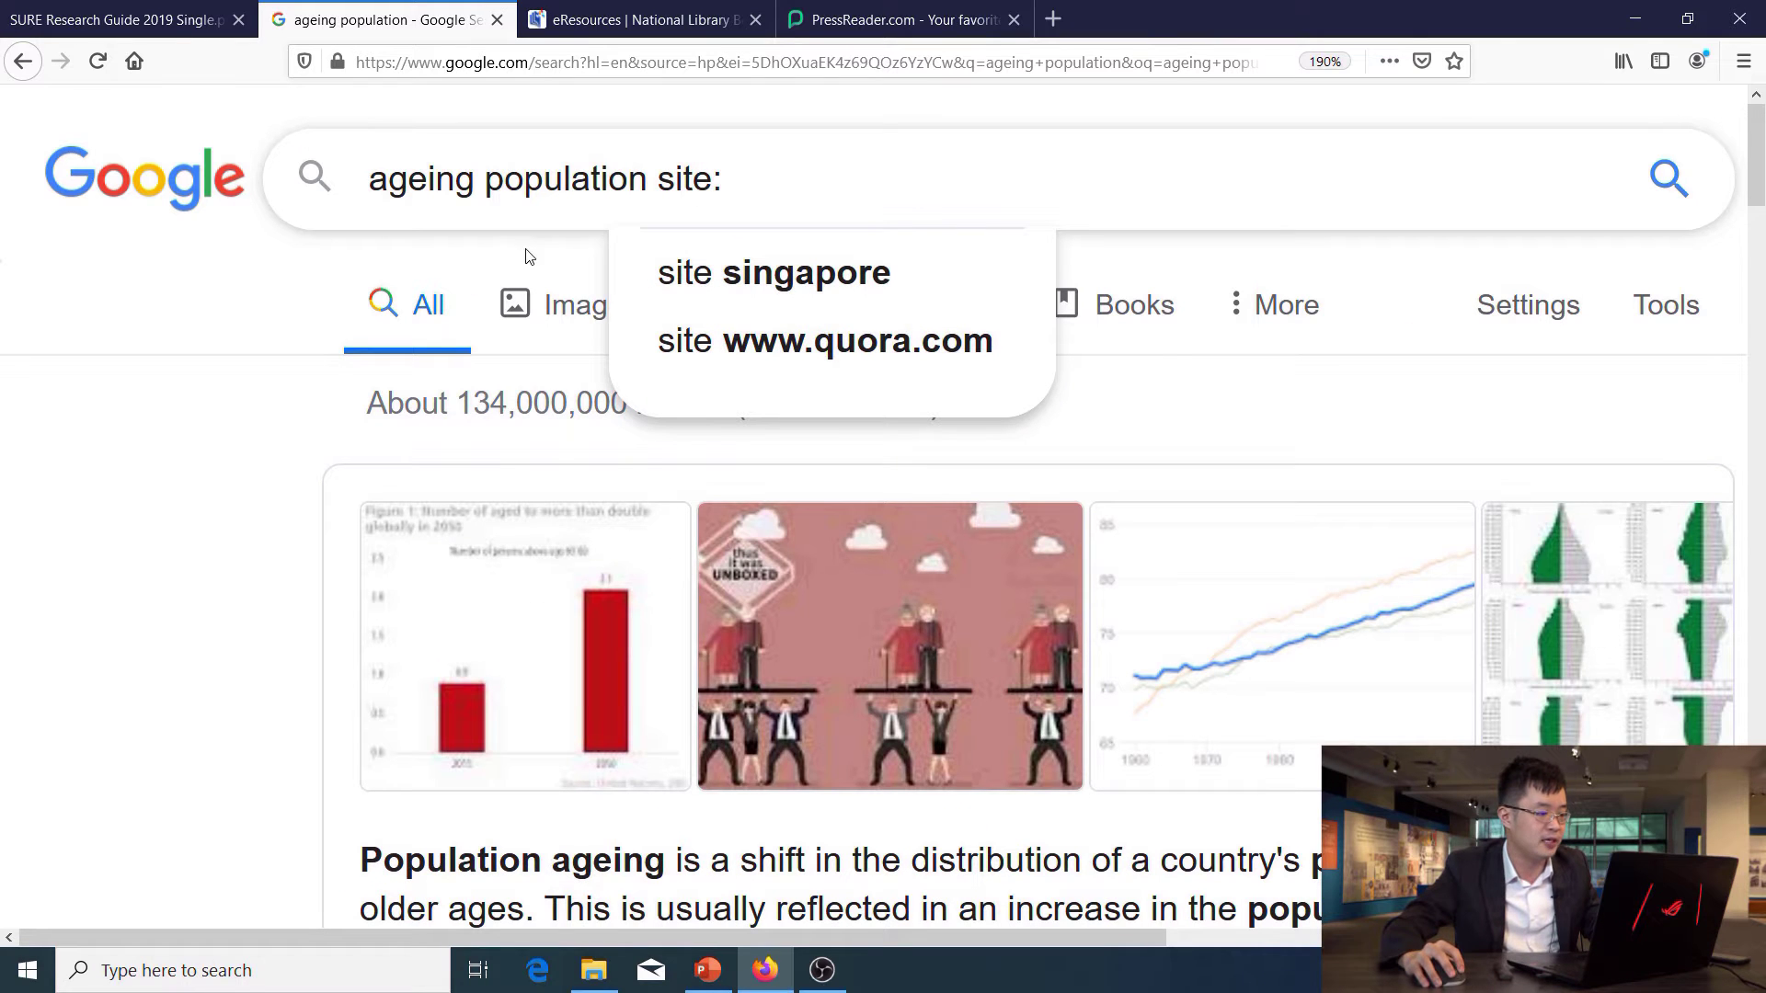
drag(661, 171, 813, 176)
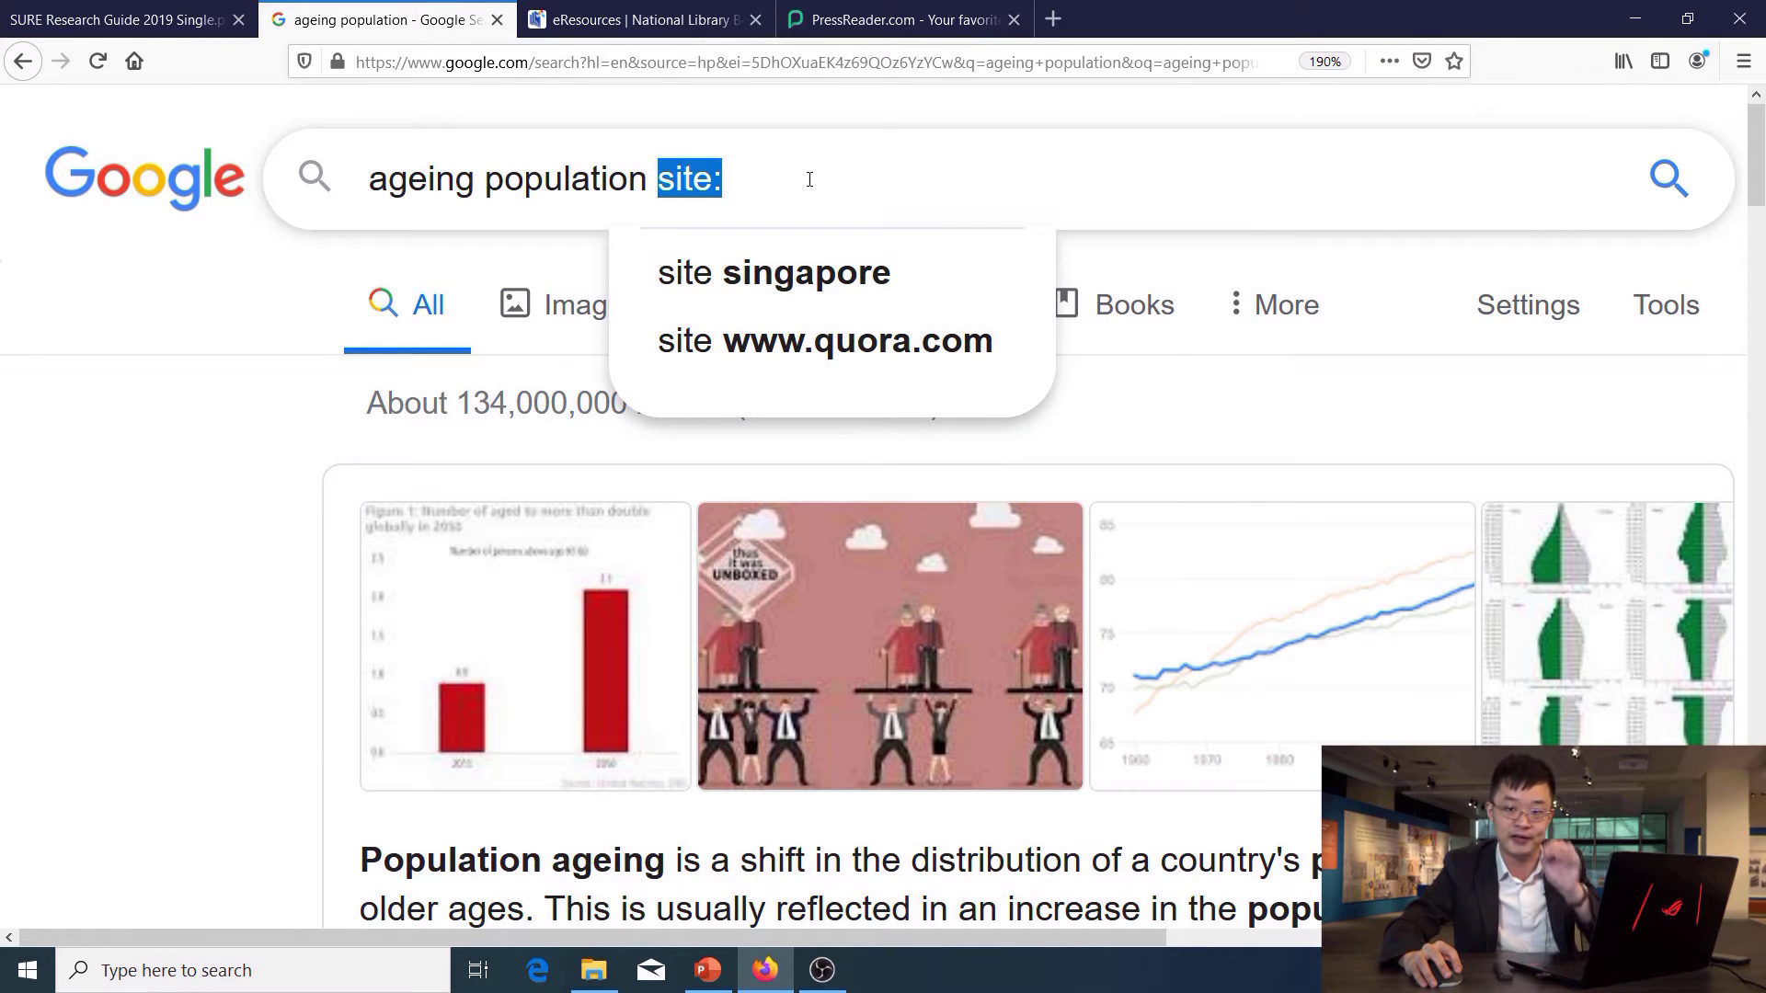
click(809, 179)
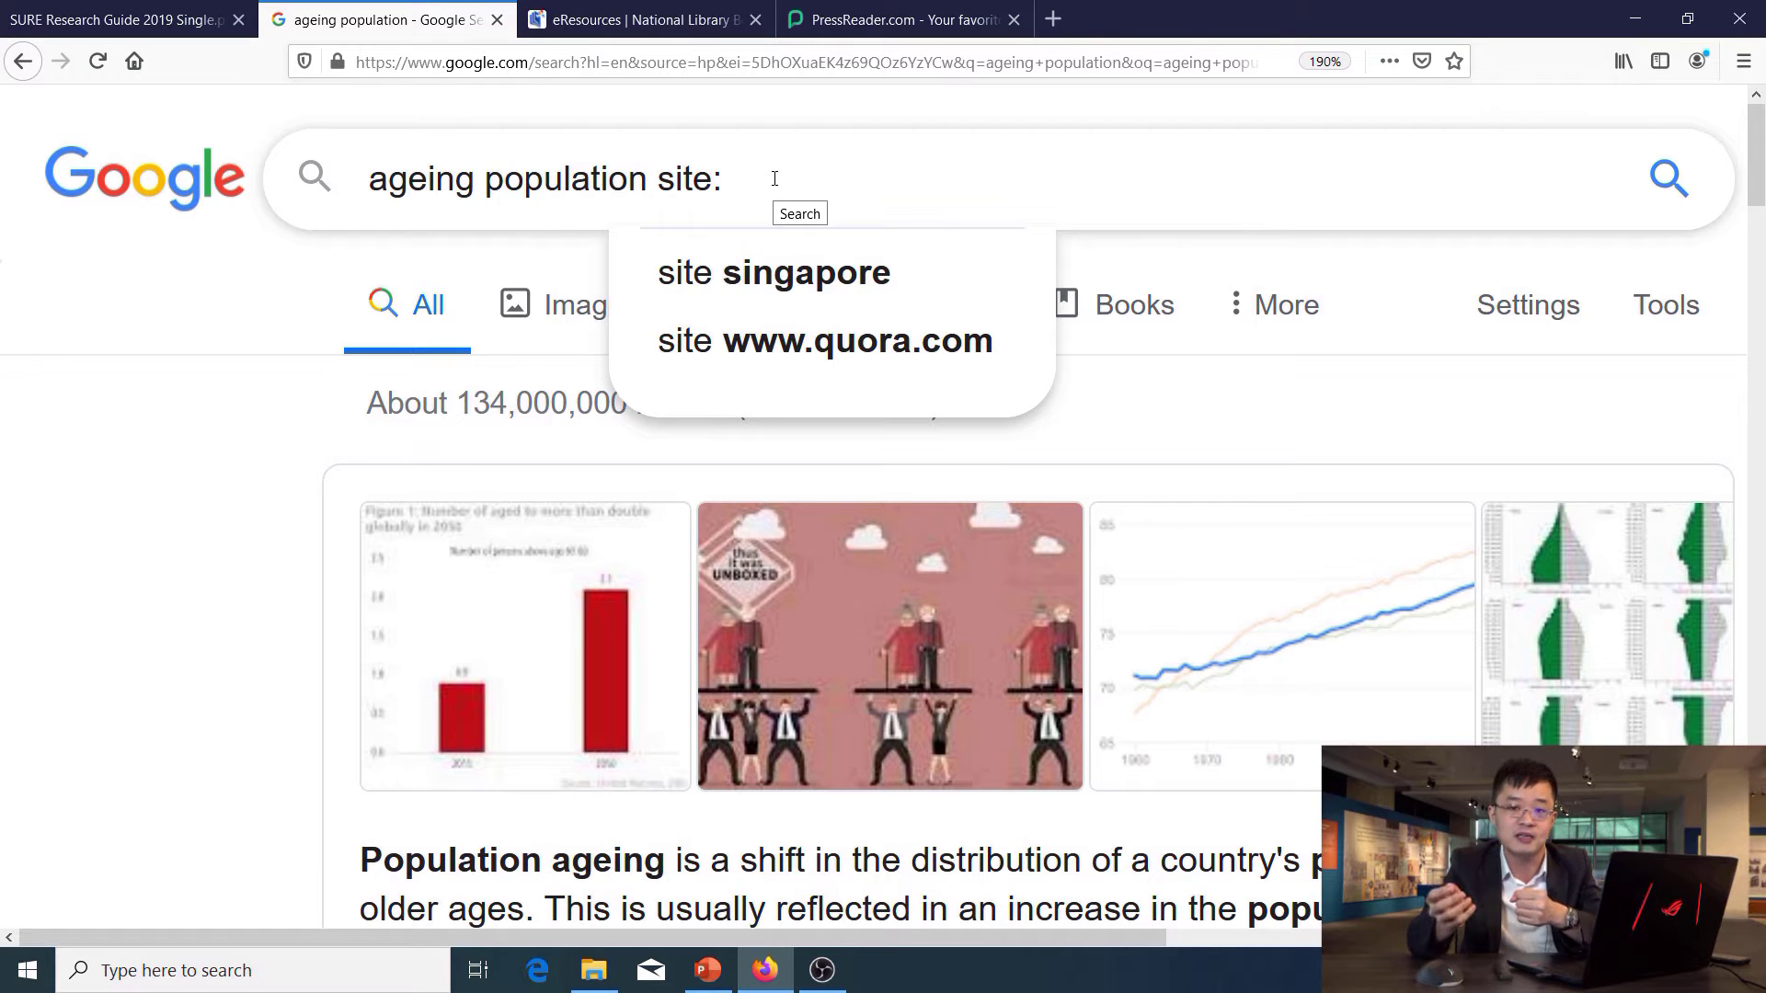
text(gov.sg)
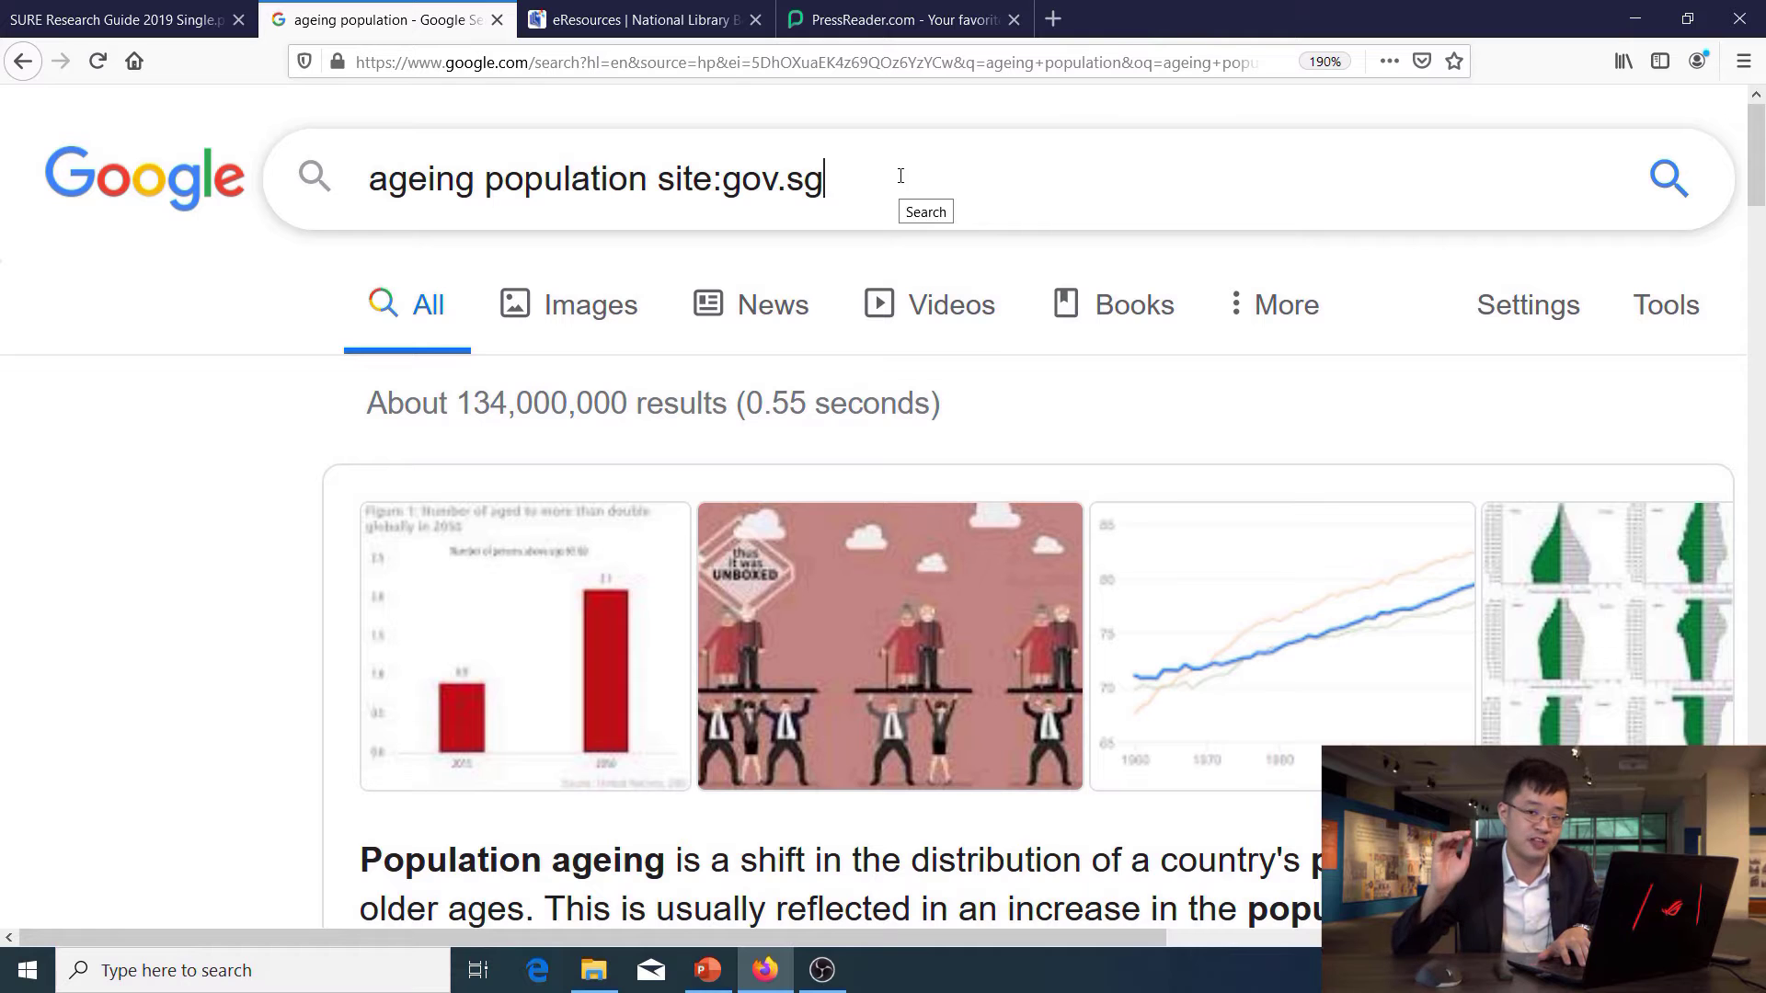
key(Return)
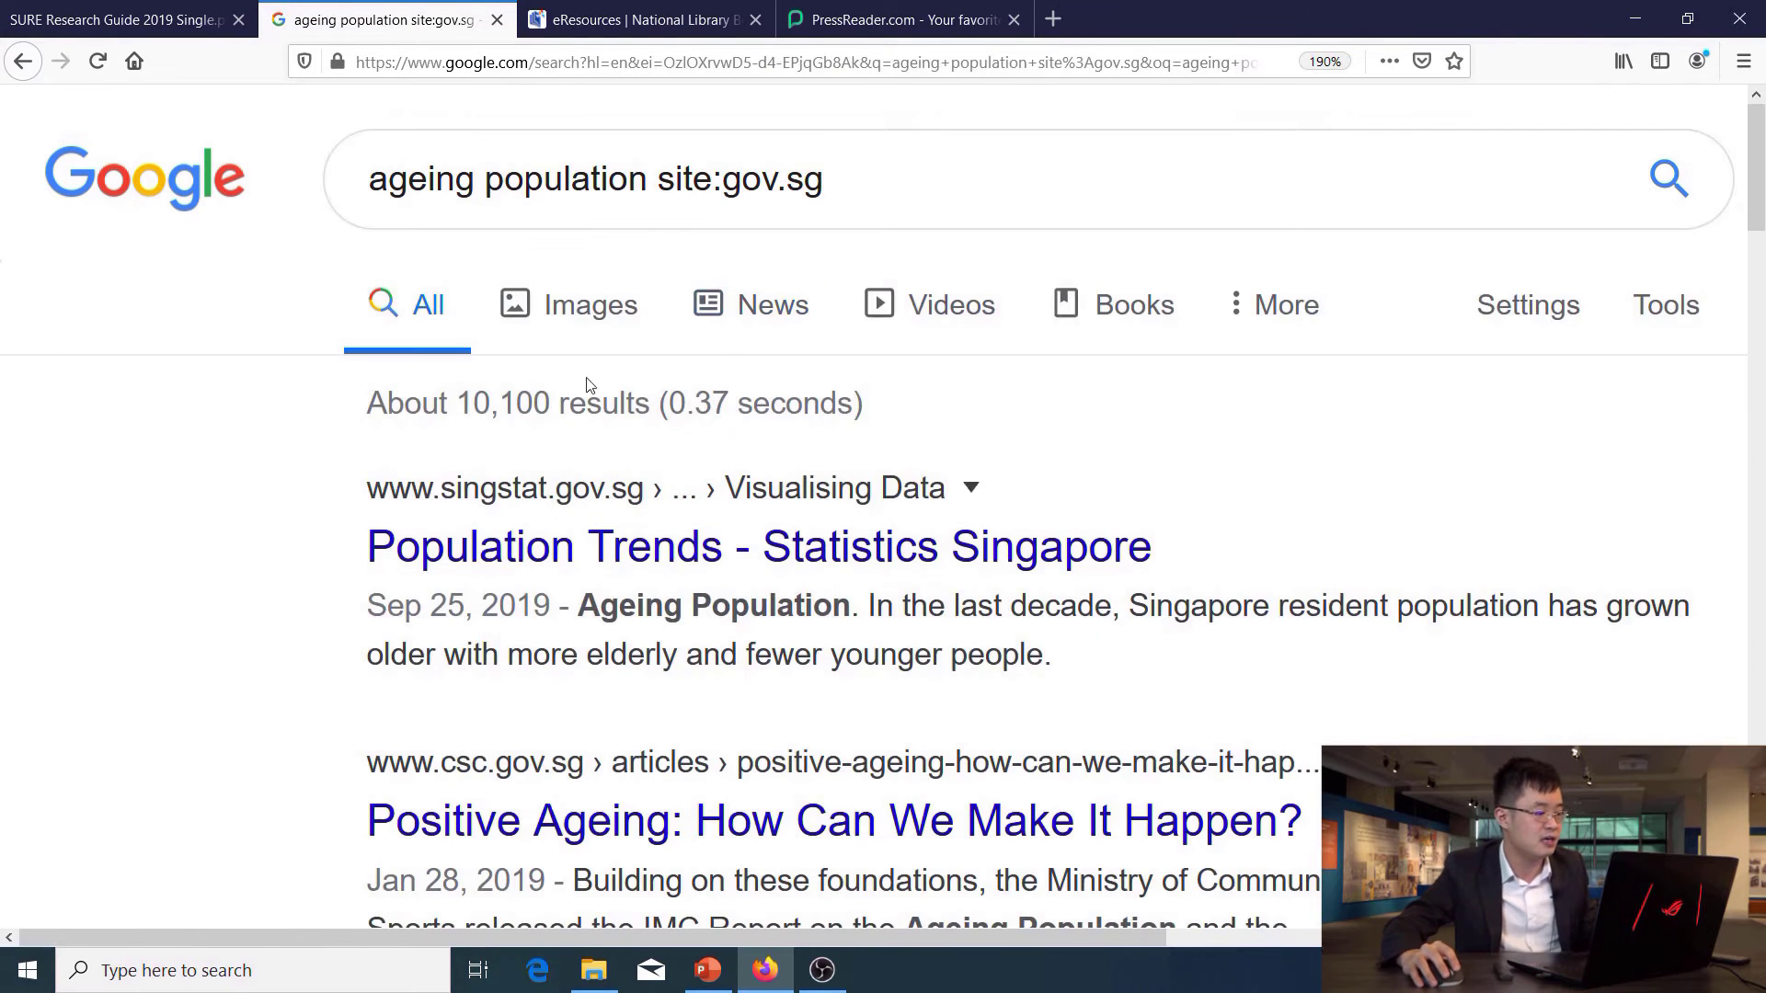
Scroll through the gov.sg results for ageing population.
scroll(589, 432, up, 2)
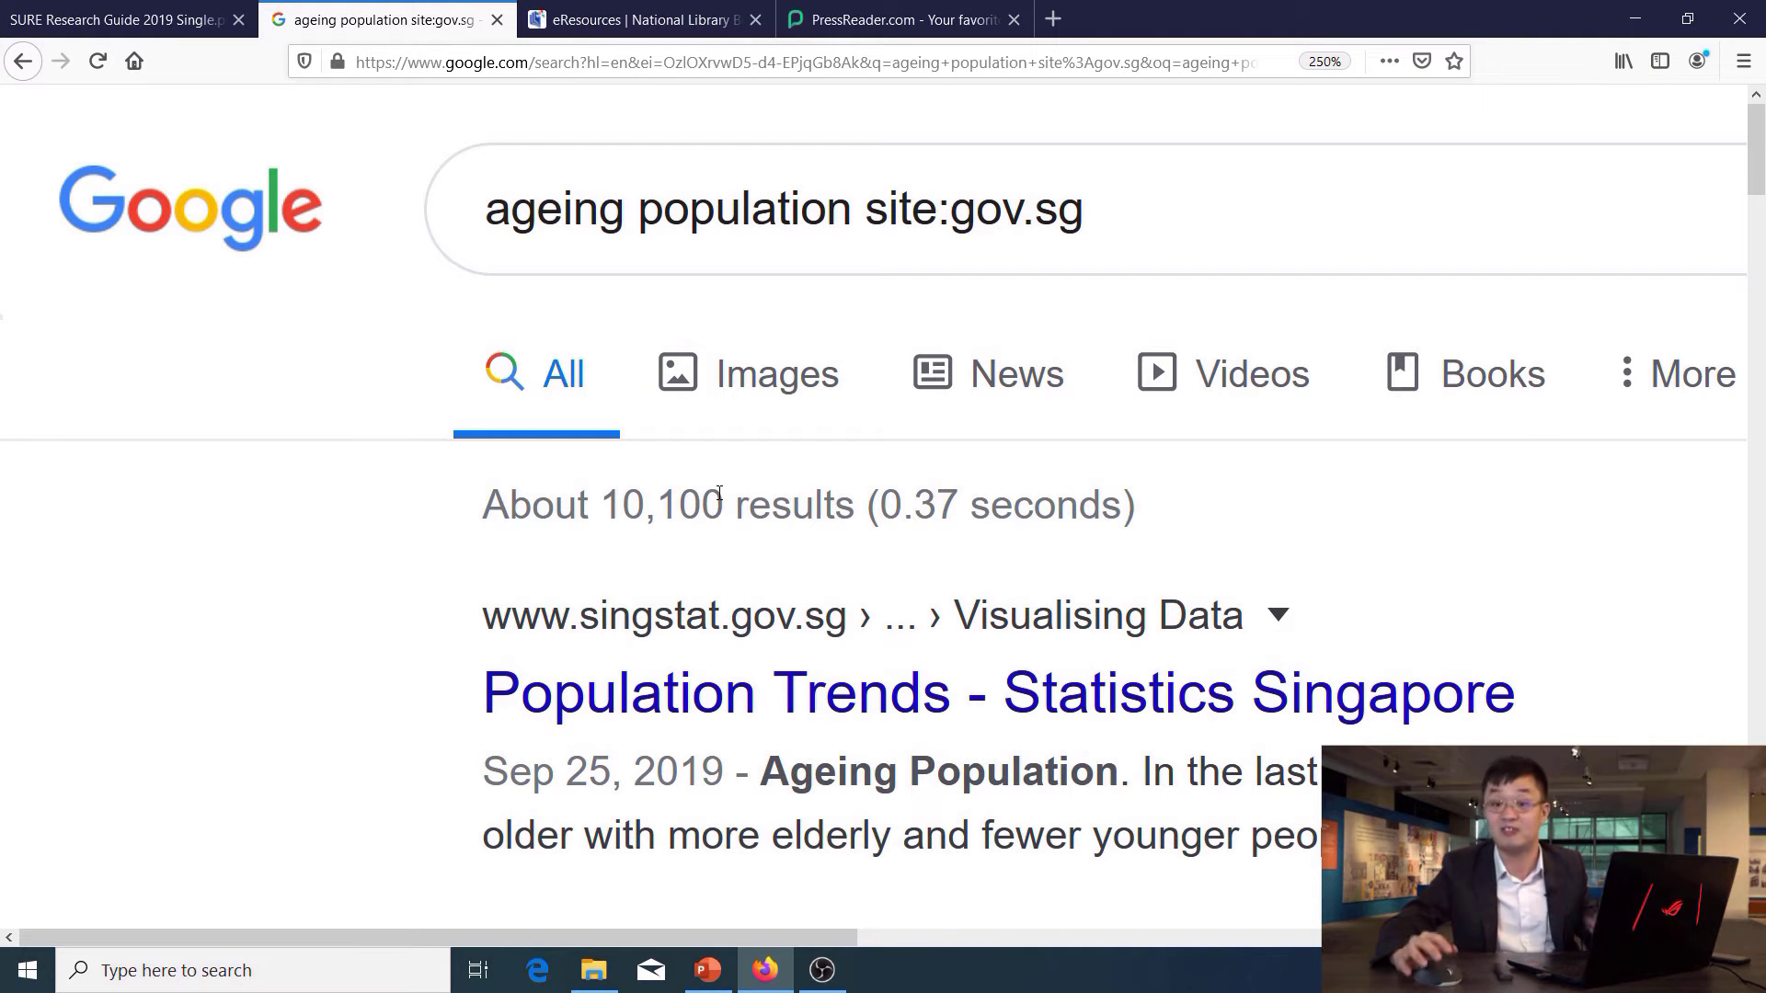
scroll(720, 516, down, 2)
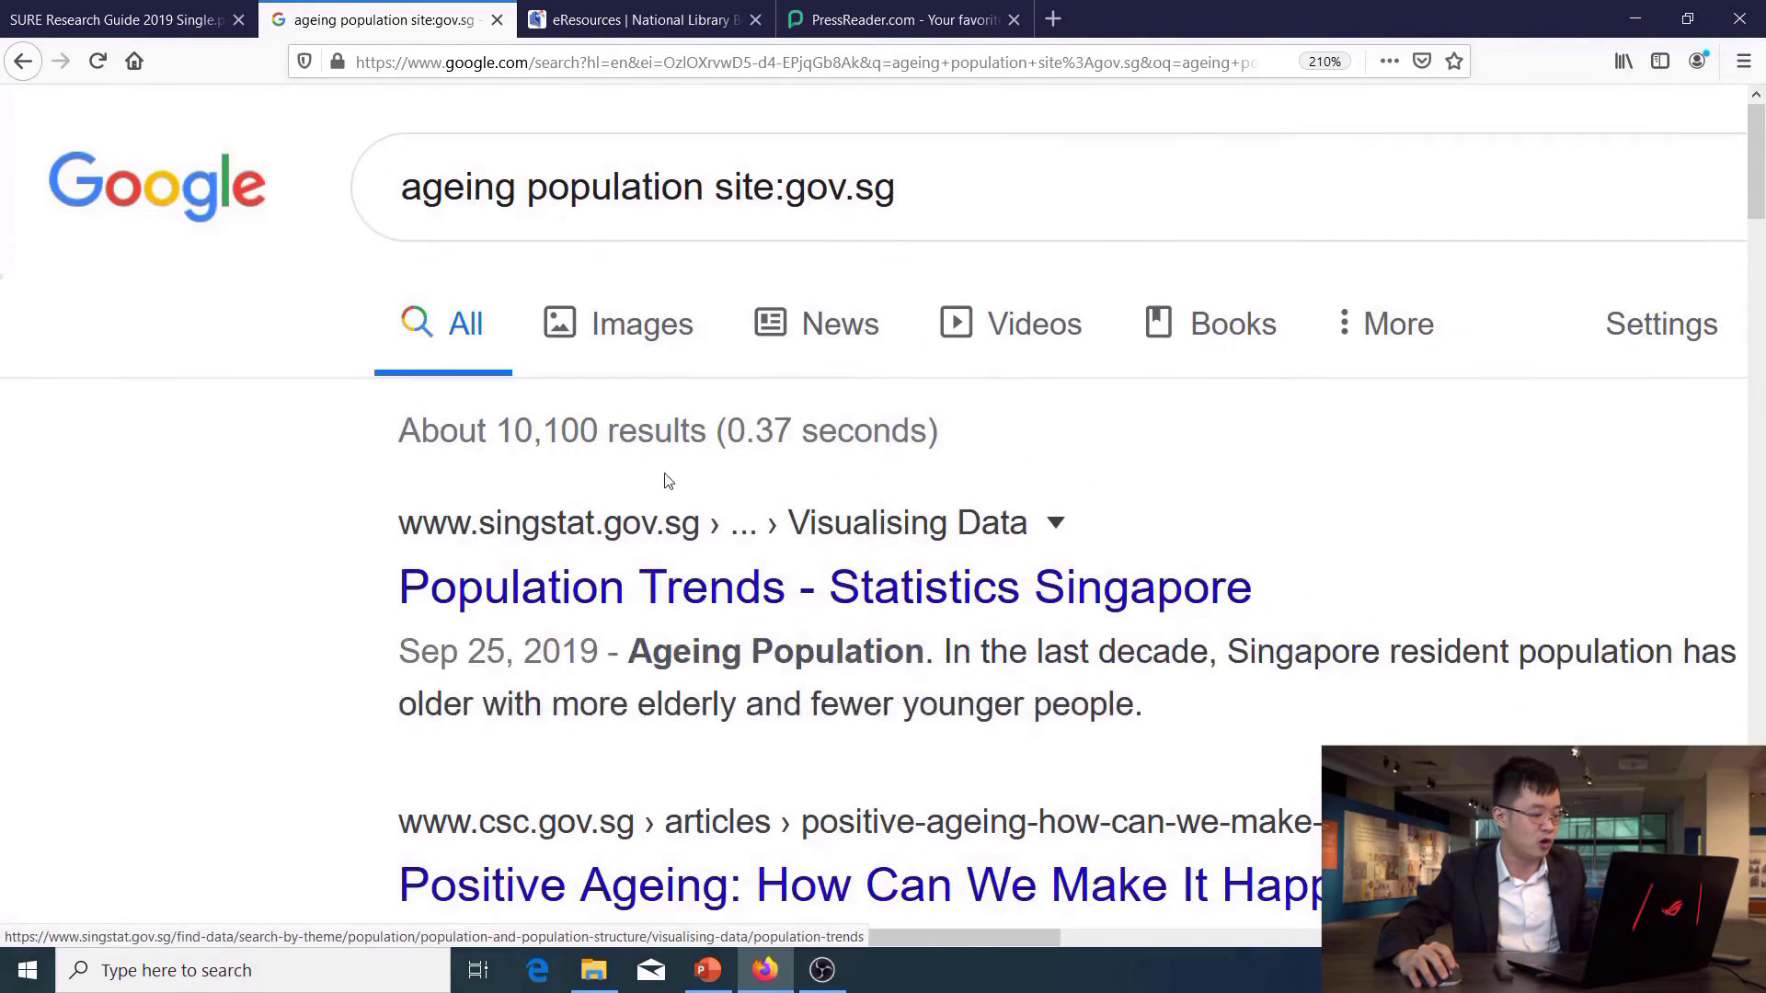
scroll(631, 512, down, 4)
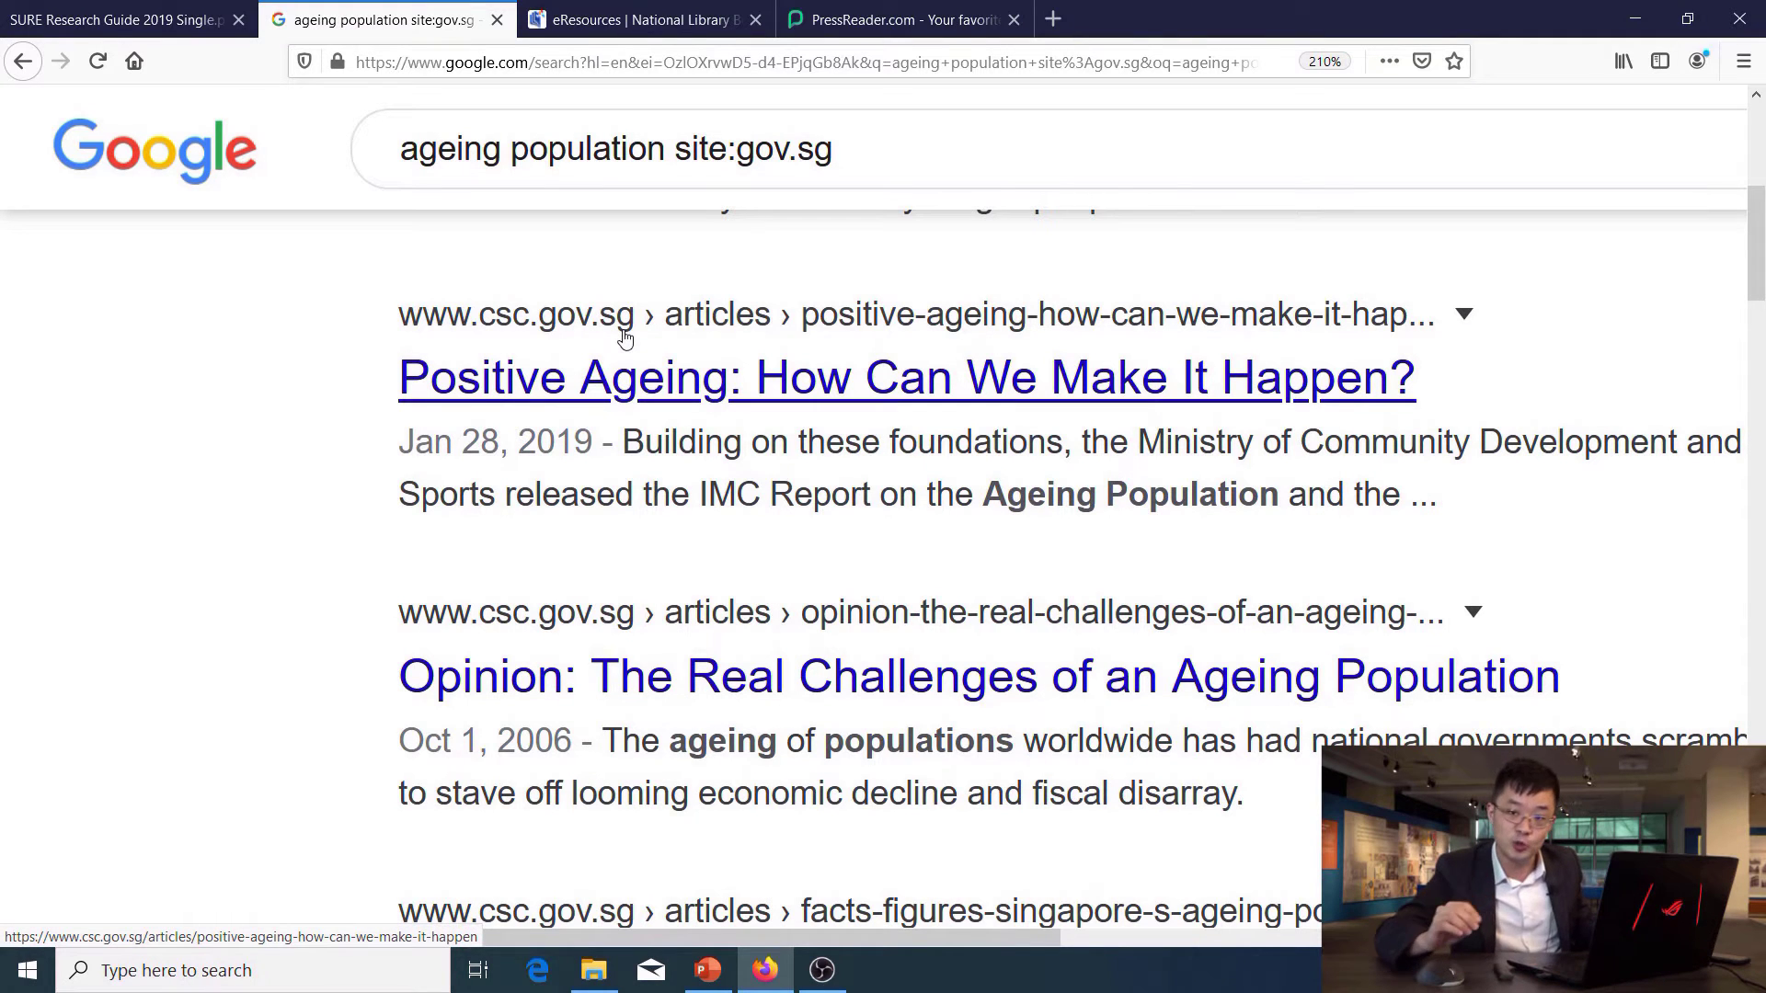
scroll(624, 336, down, 5)
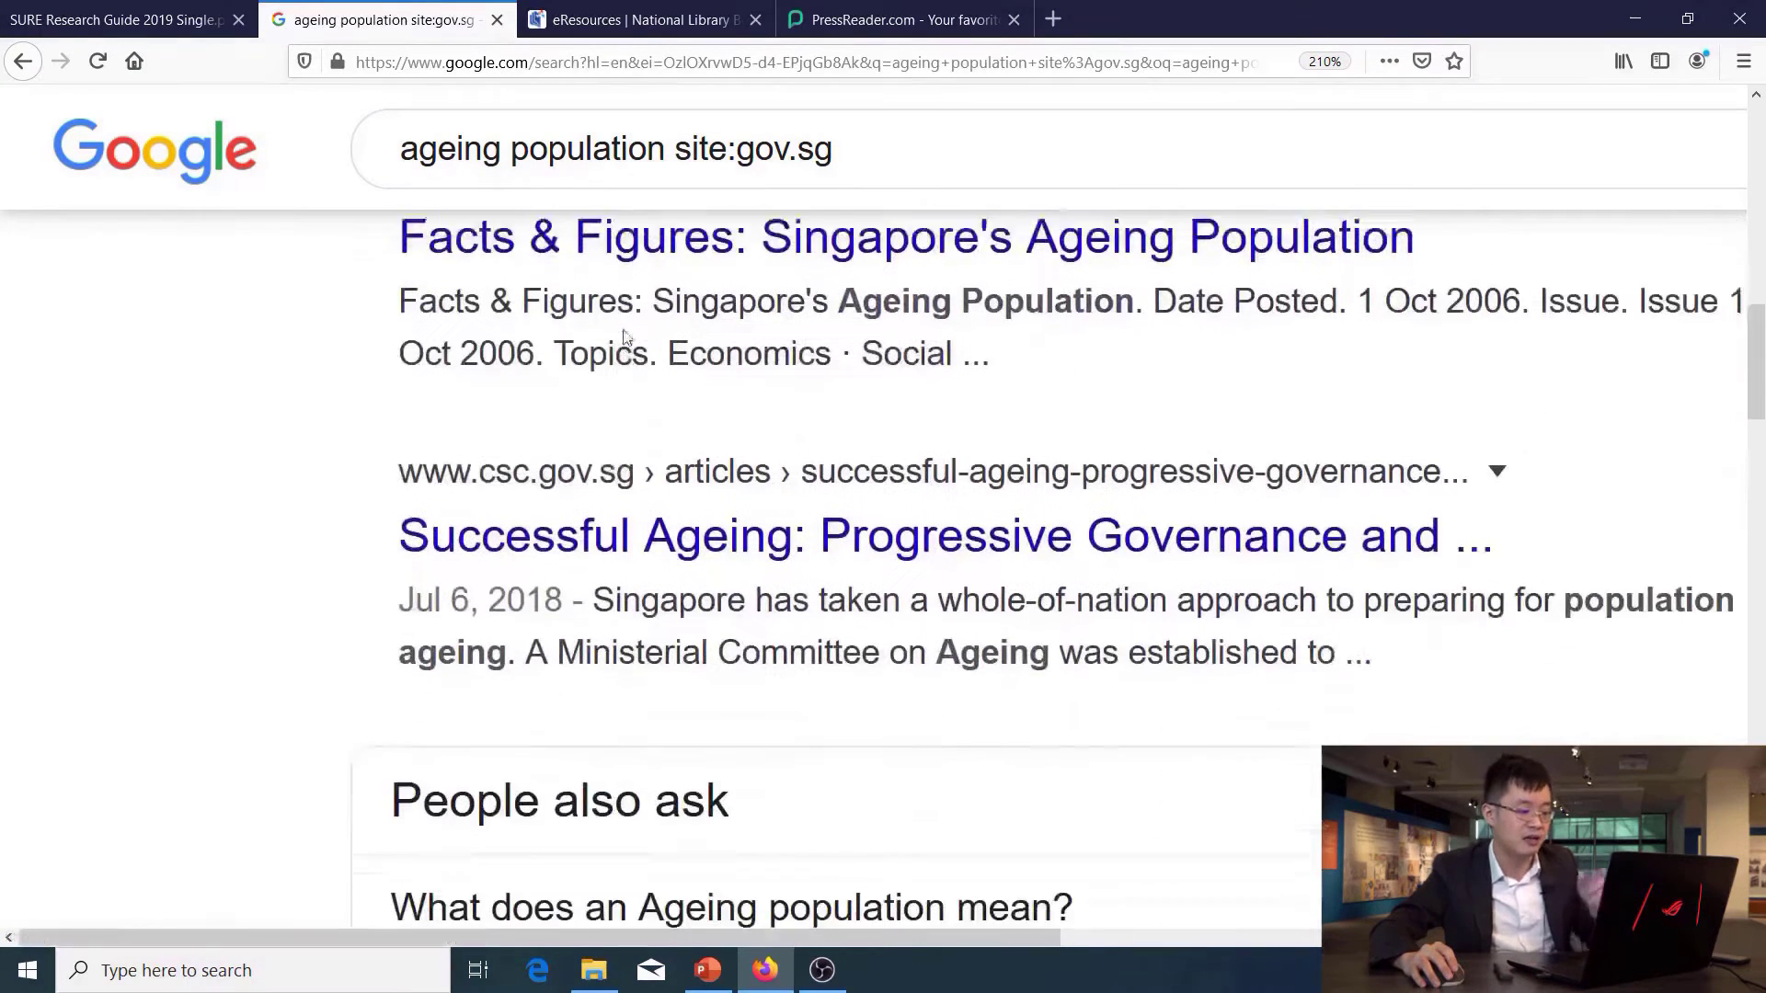
scroll(625, 330, down, 5)
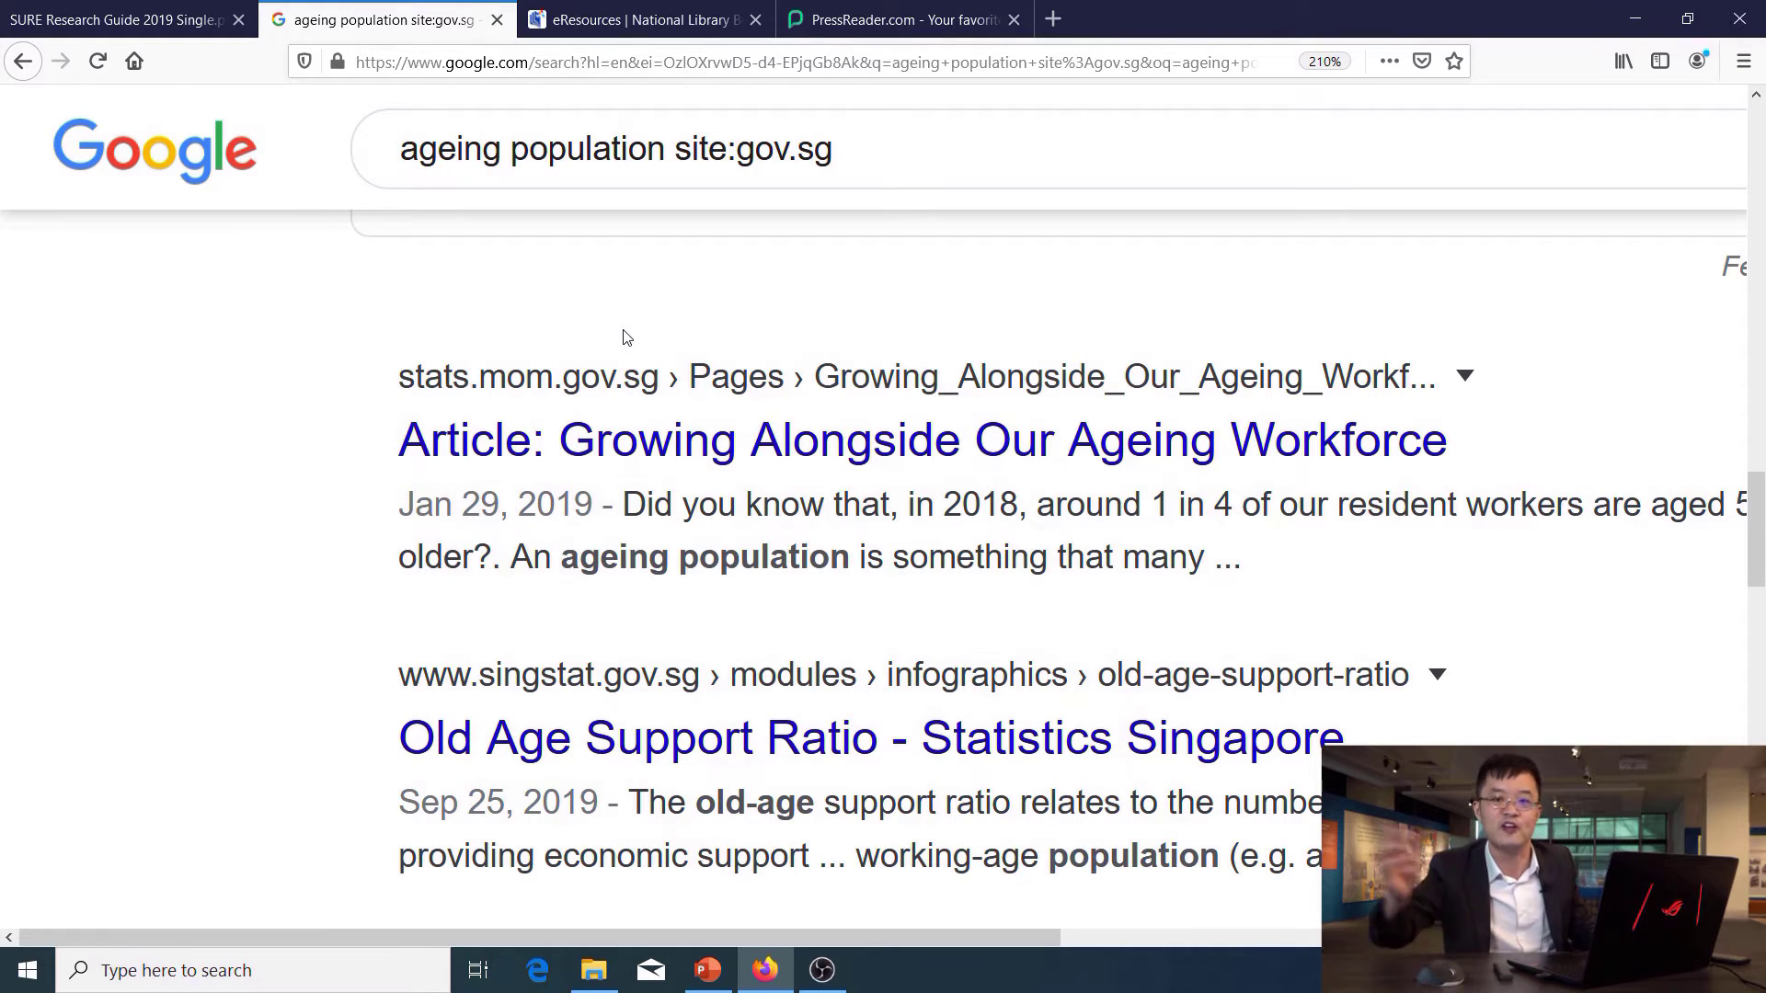
scroll(623, 337, down, 6)
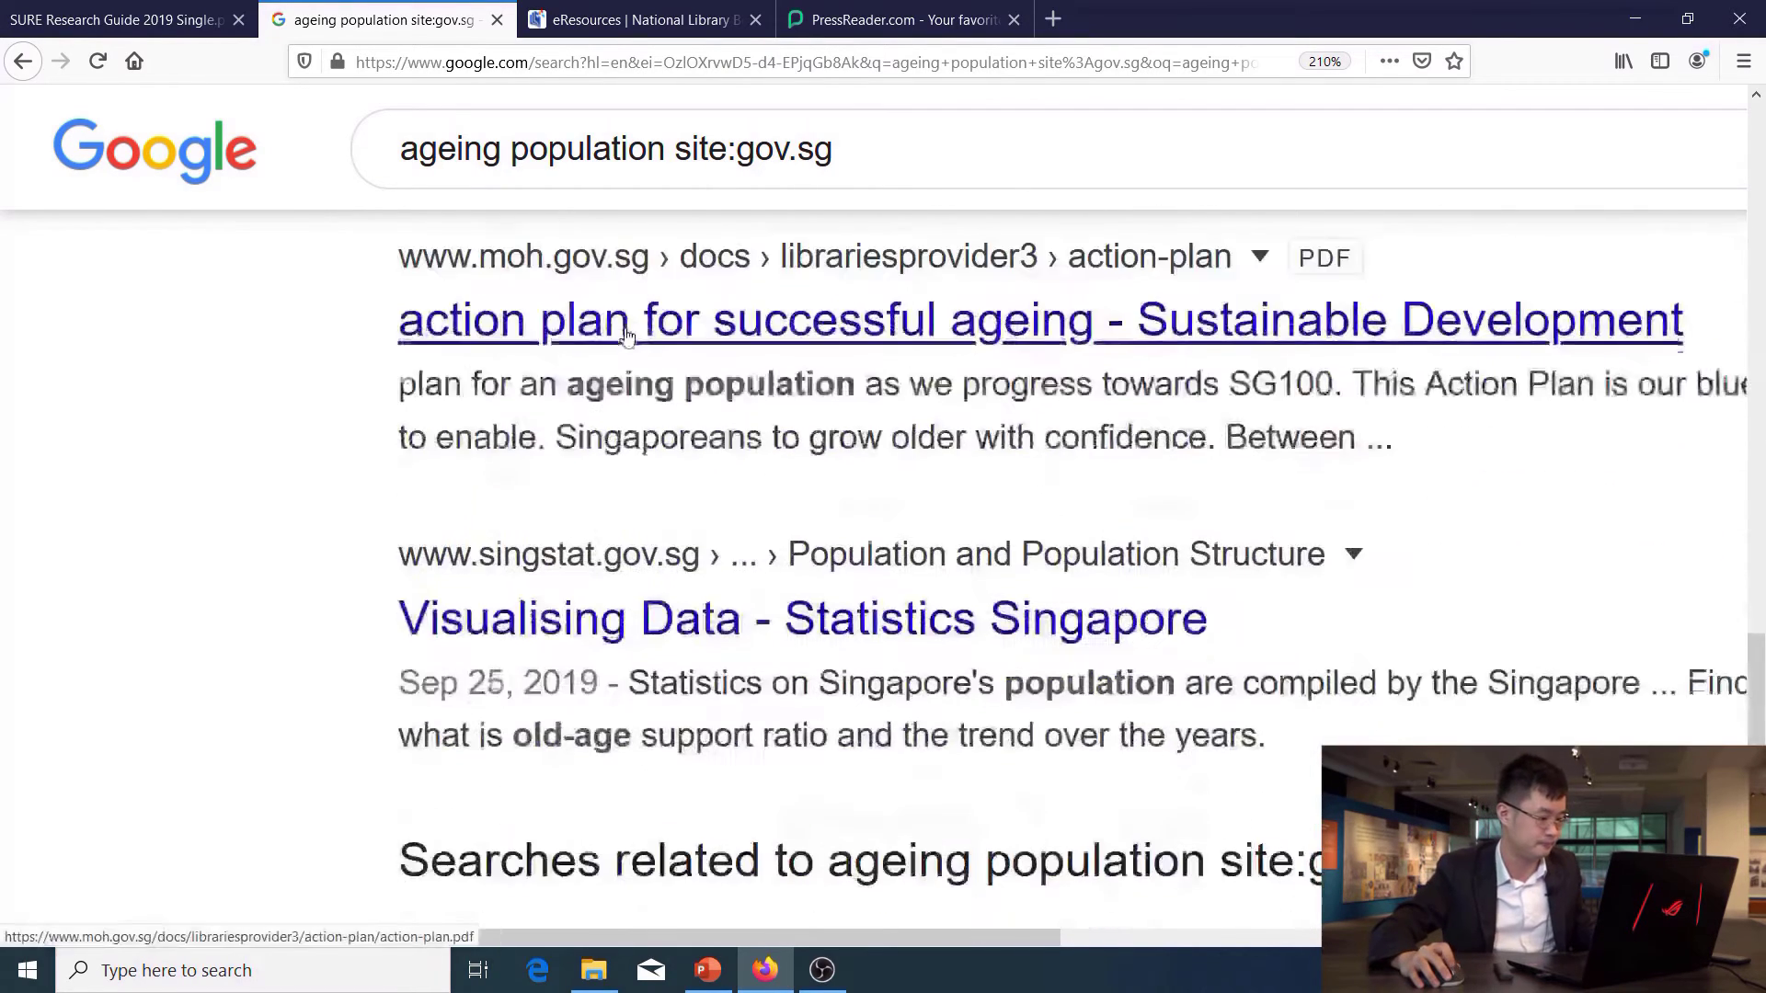
scroll(625, 337, up, 12)
Replace gov.sg with edu.sg in the site restriction and rerun the search.
click(989, 234)
key(BackSpace)
key(BackSpace)
key(BackSpace)
key(BackSpace)
key(BackSpace)
key(BackSpace)
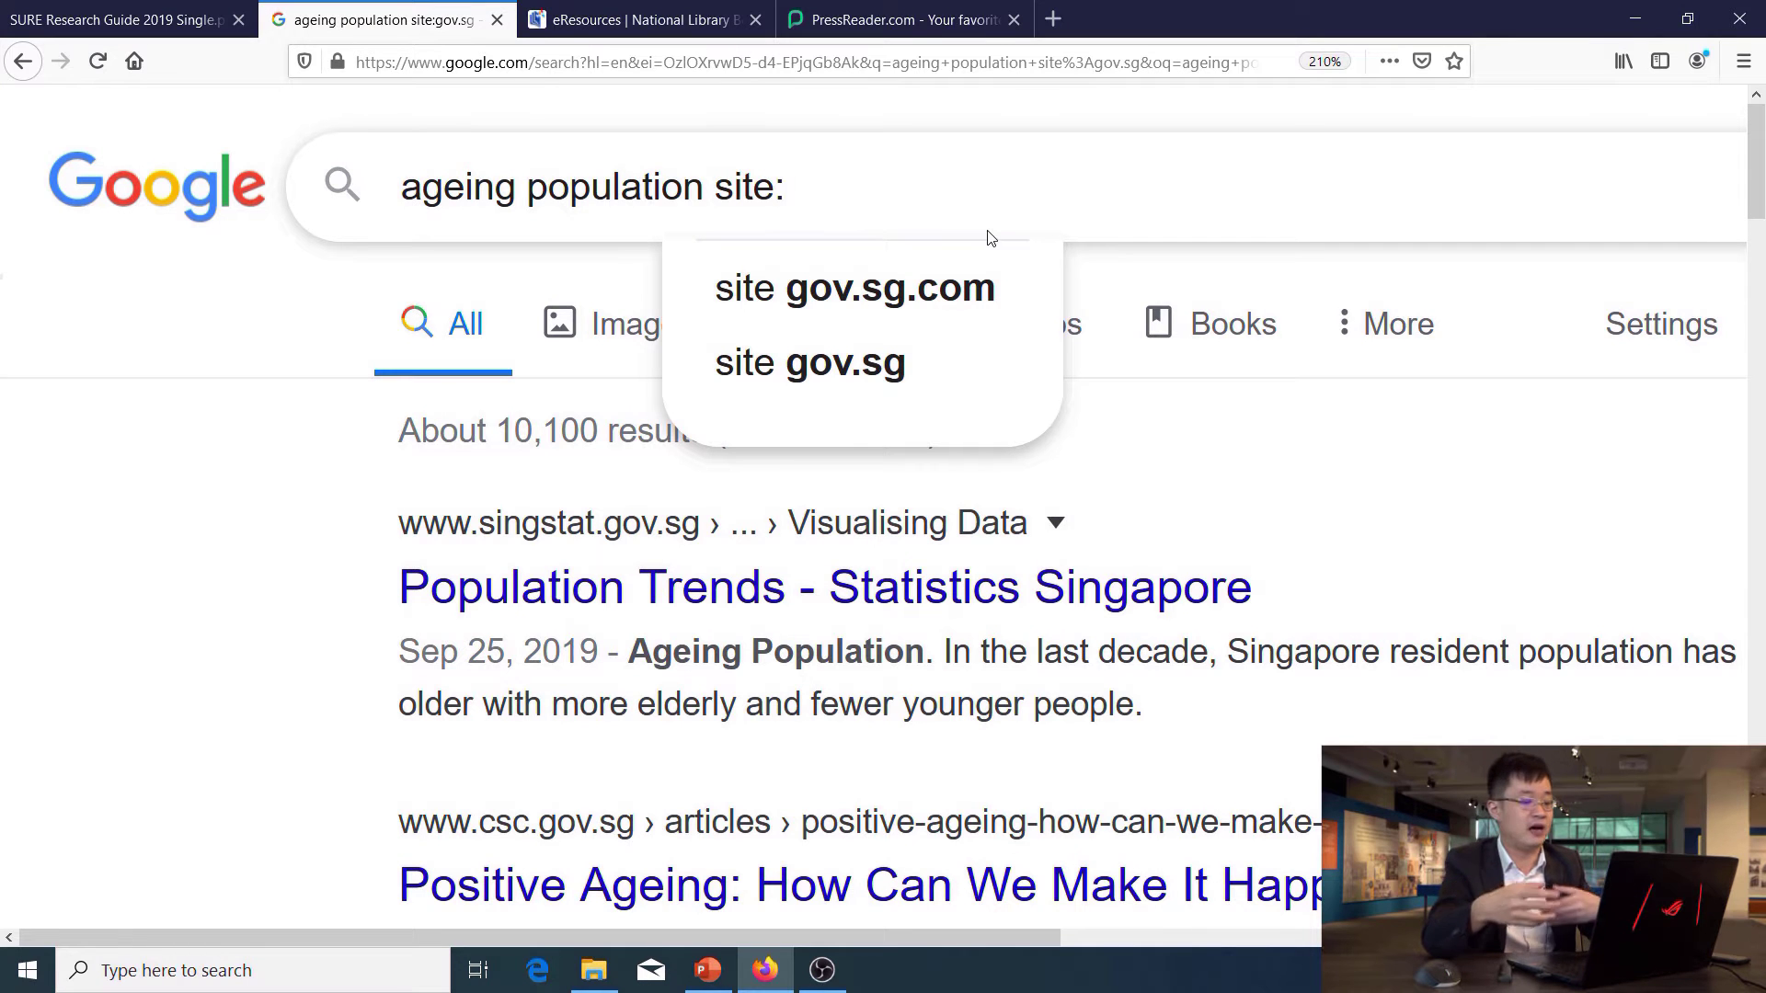
text(edu.sg)
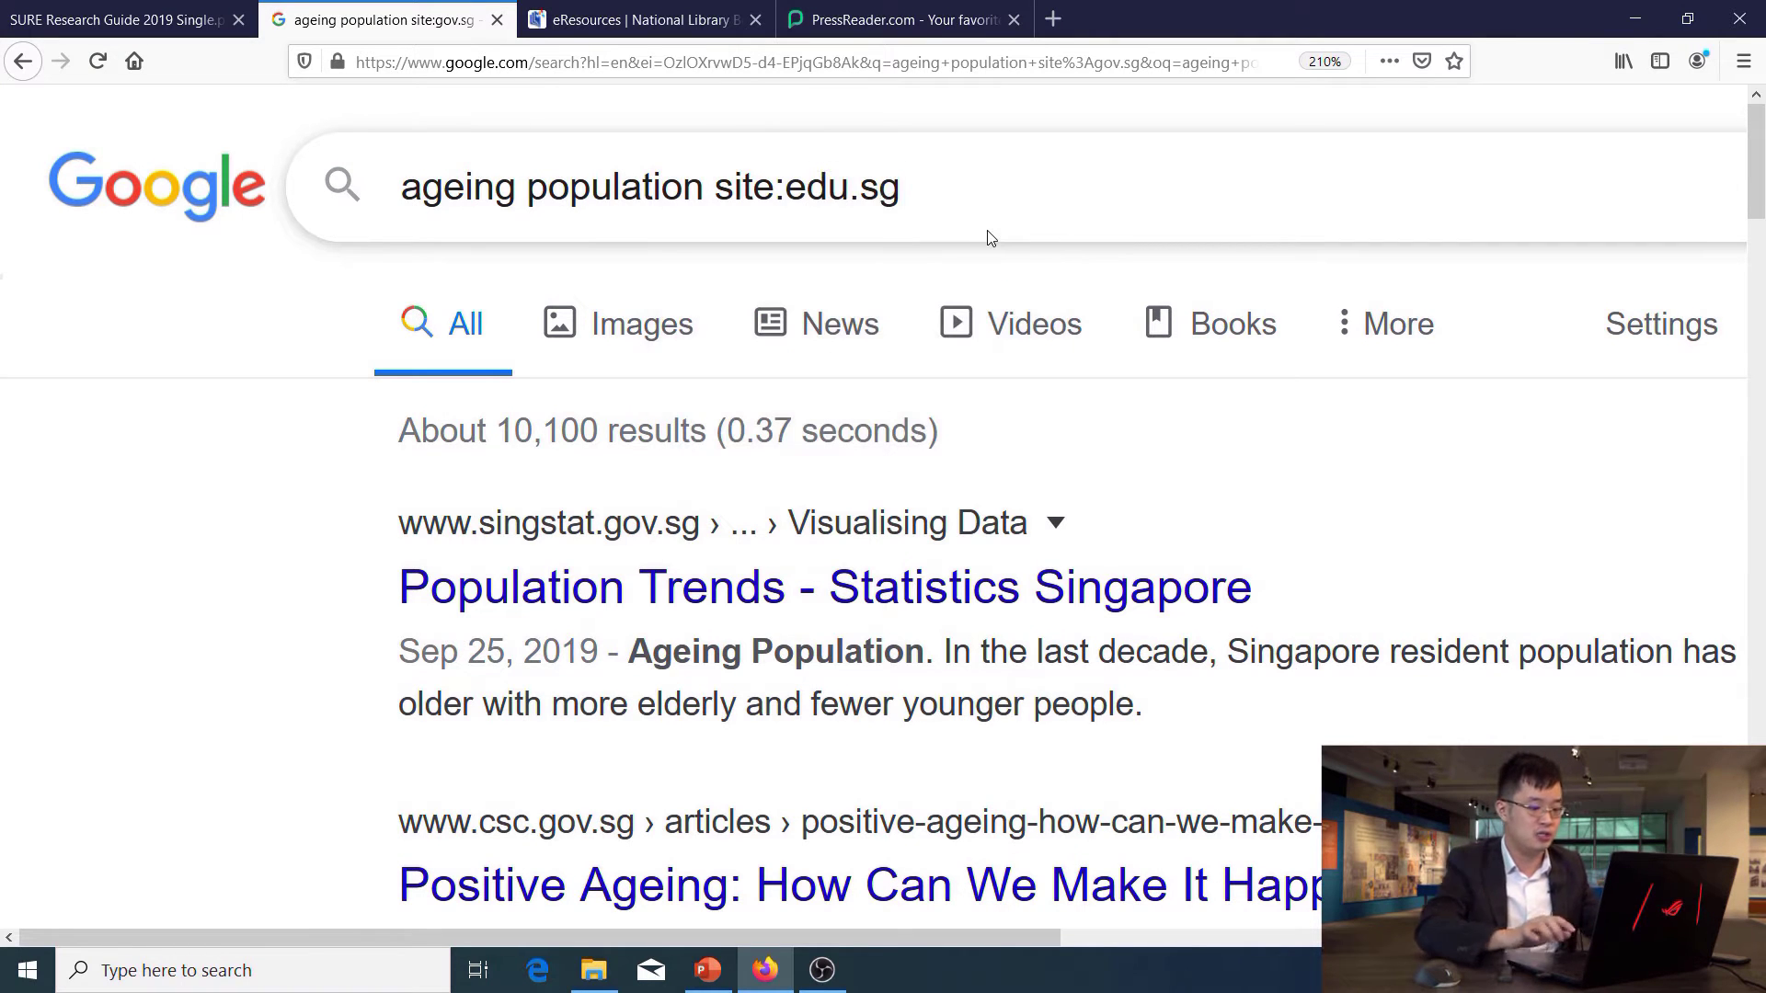
key(Return)
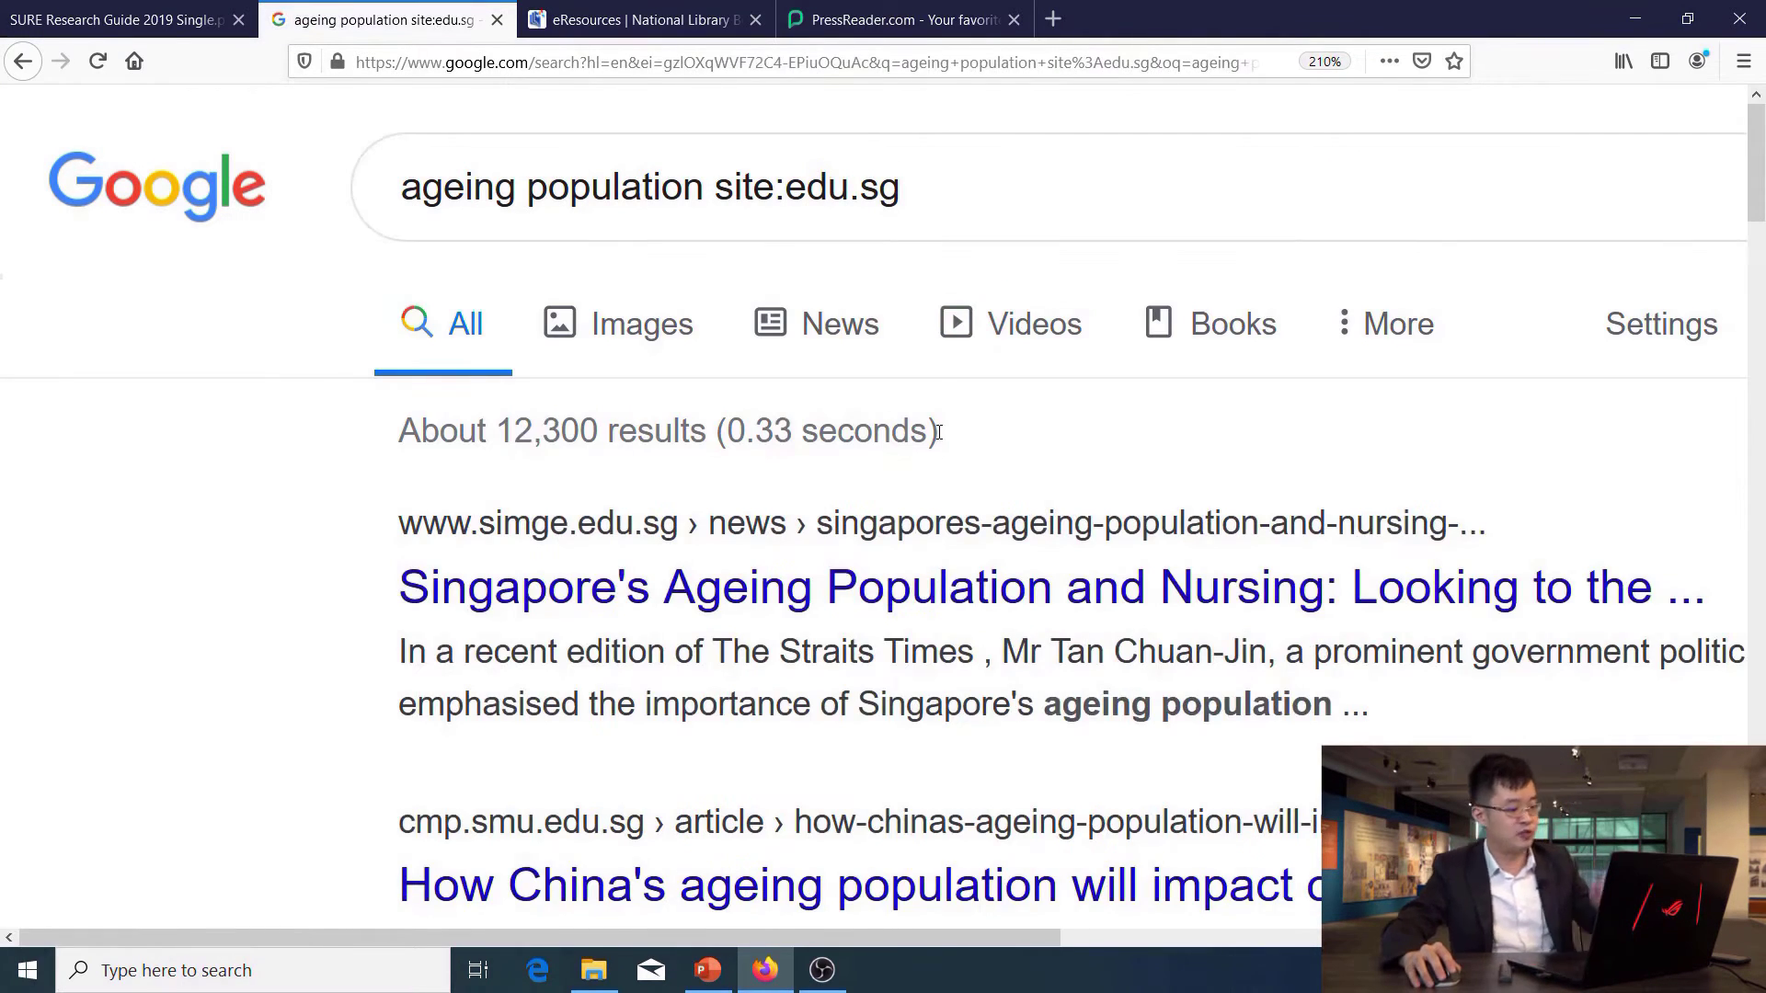
Look through the roughly 12,300 edu.sg results, then return to the query box.
scroll(936, 432, down, 5)
scroll(939, 432, down, 1)
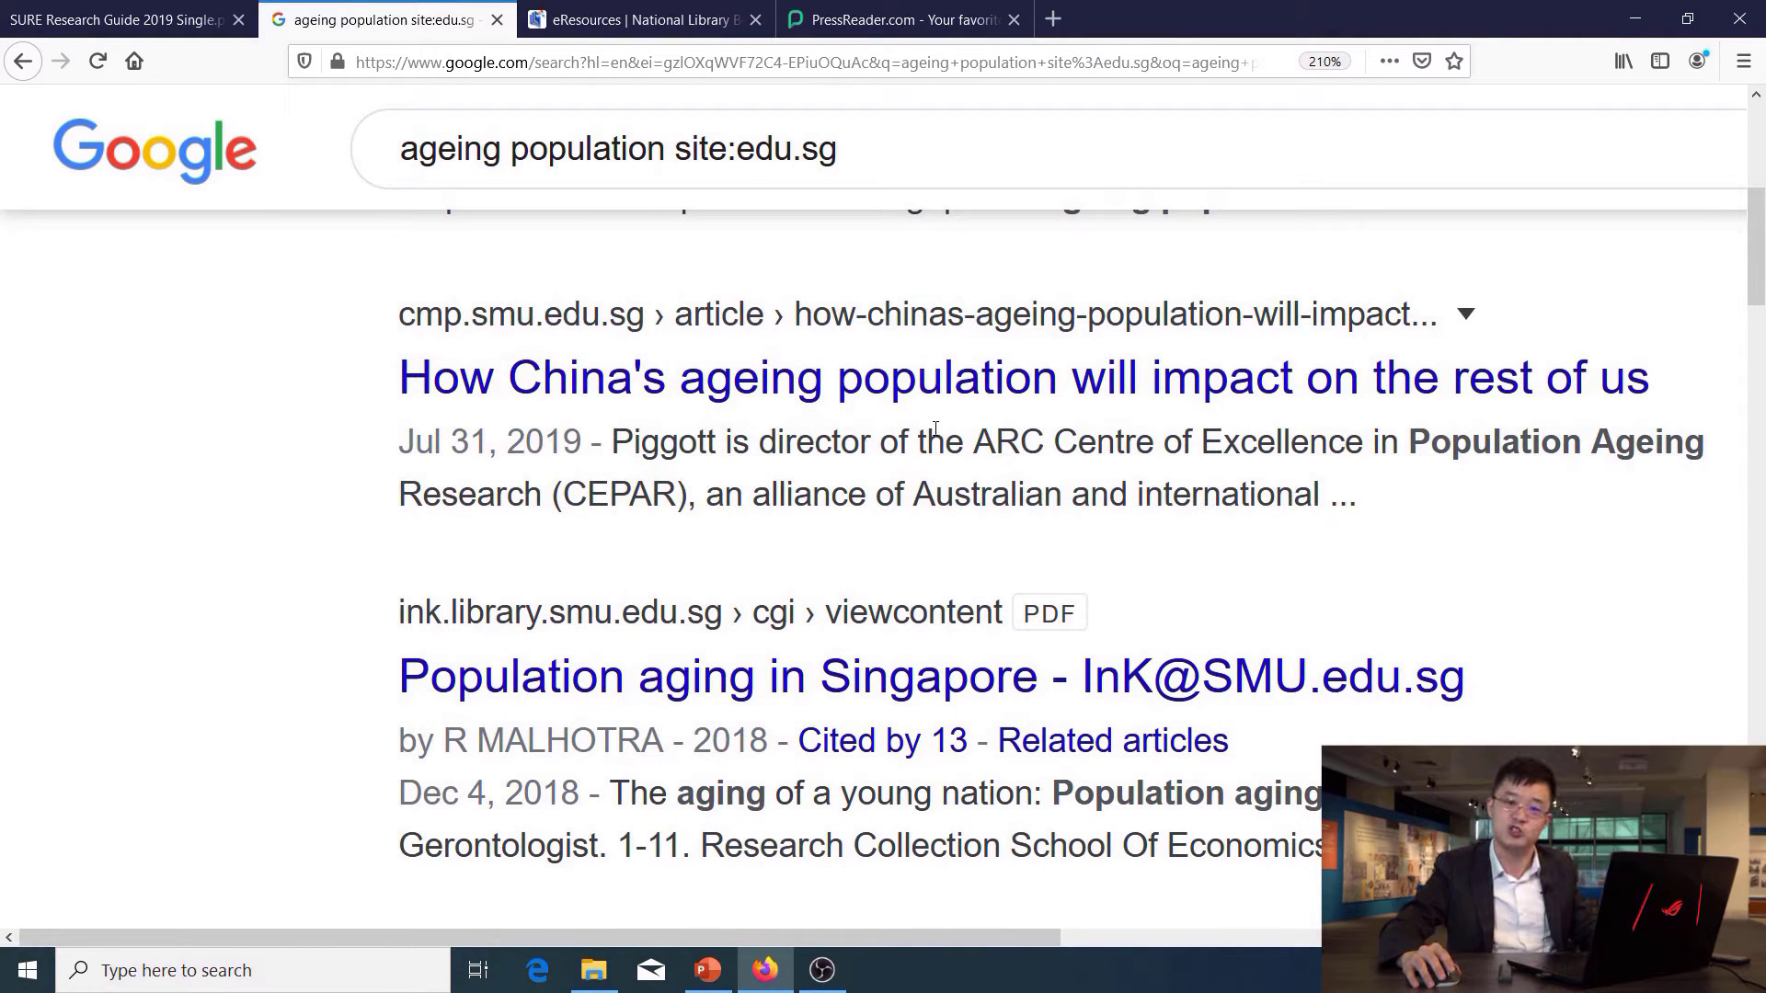
scroll(935, 431, down, 8)
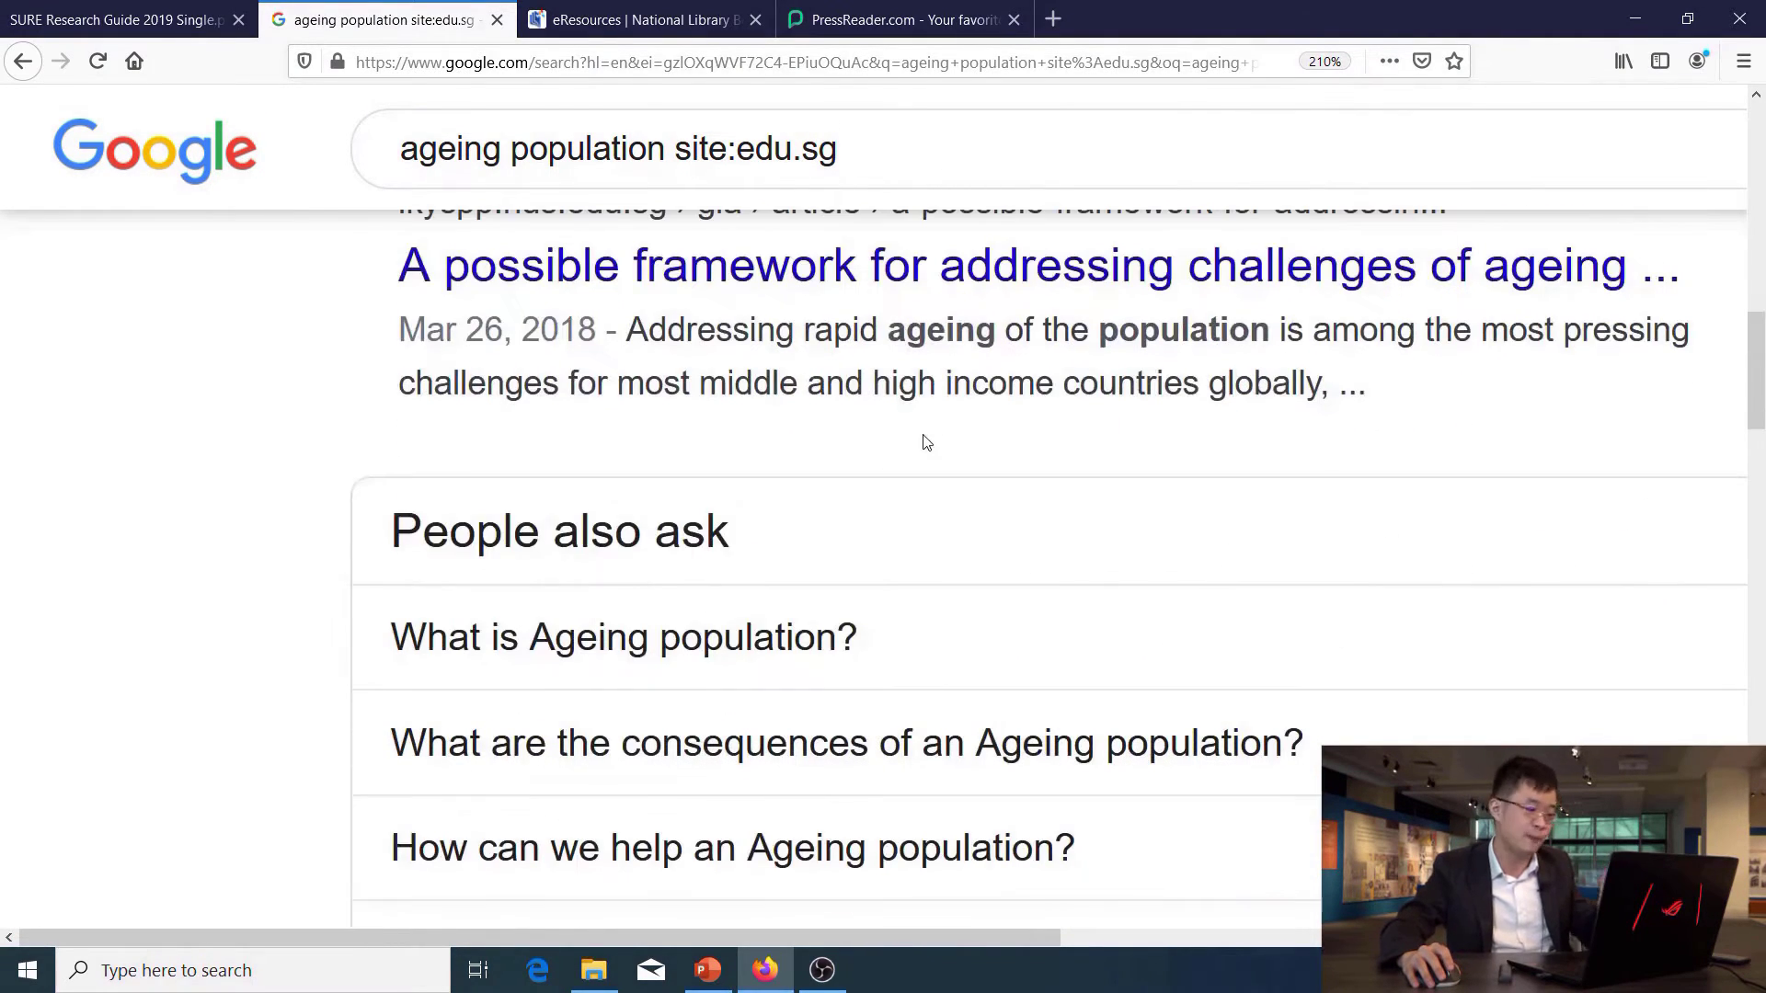
scroll(932, 444, down, 5)
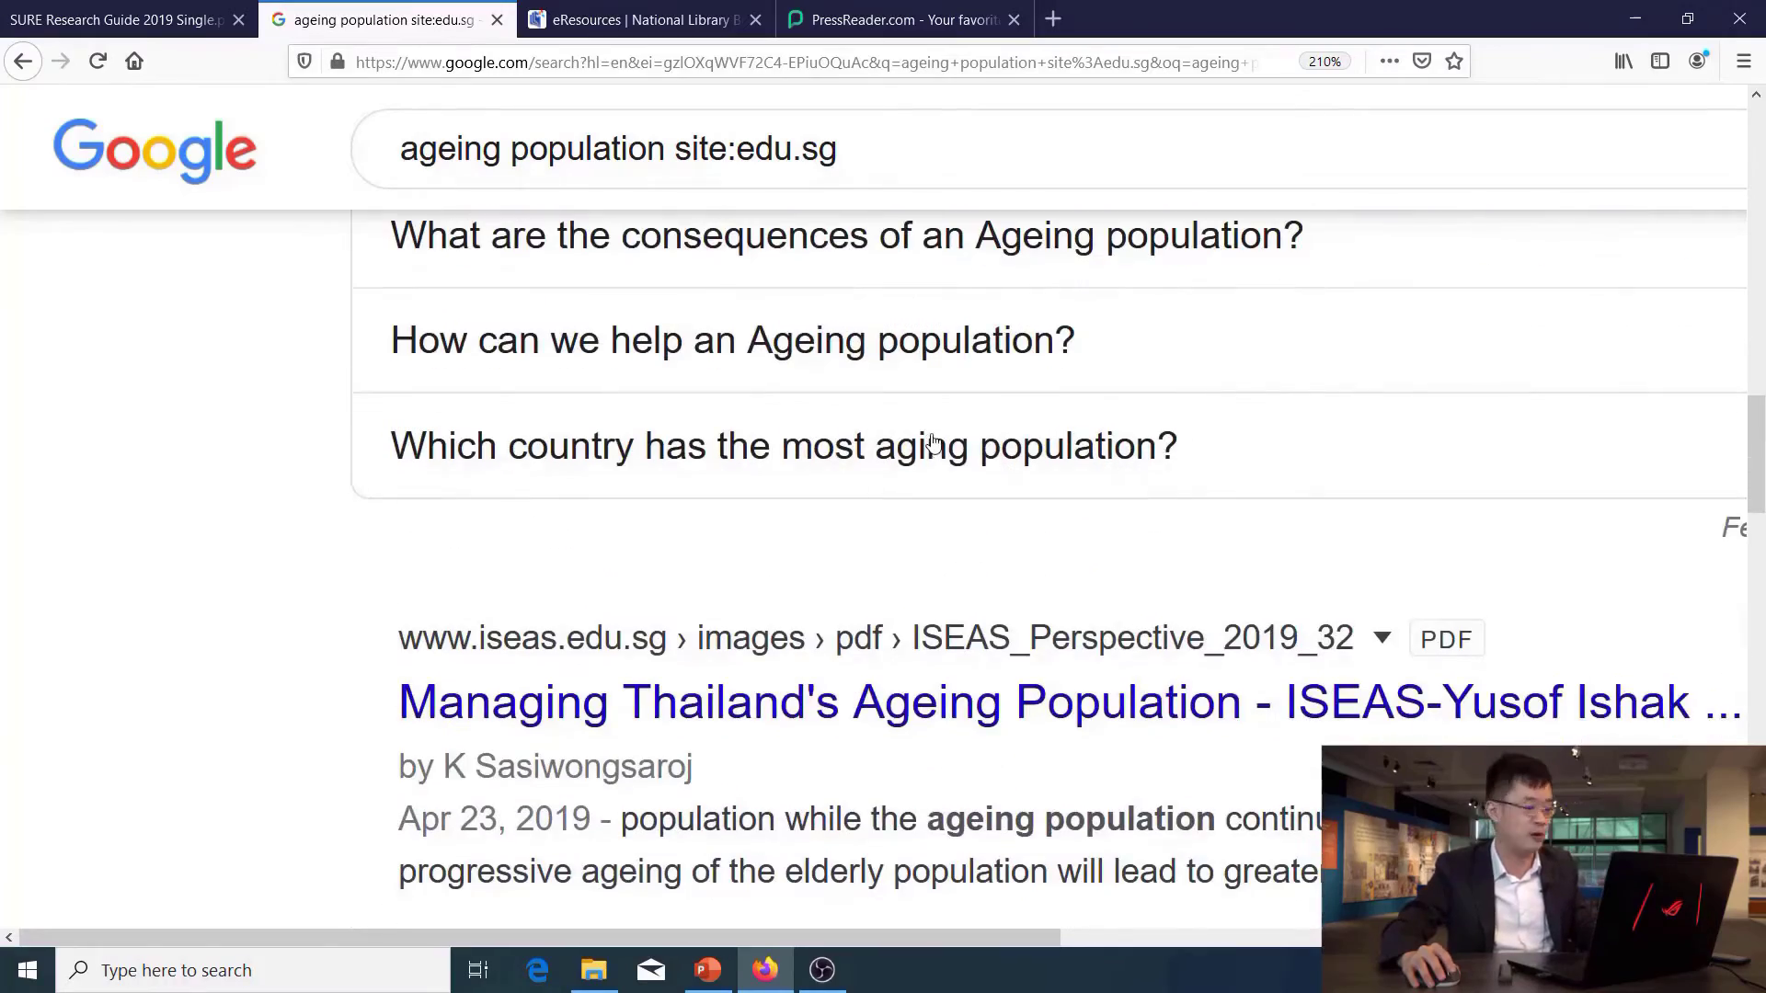
scroll(933, 442, down, 6)
scroll(933, 443, down, 20)
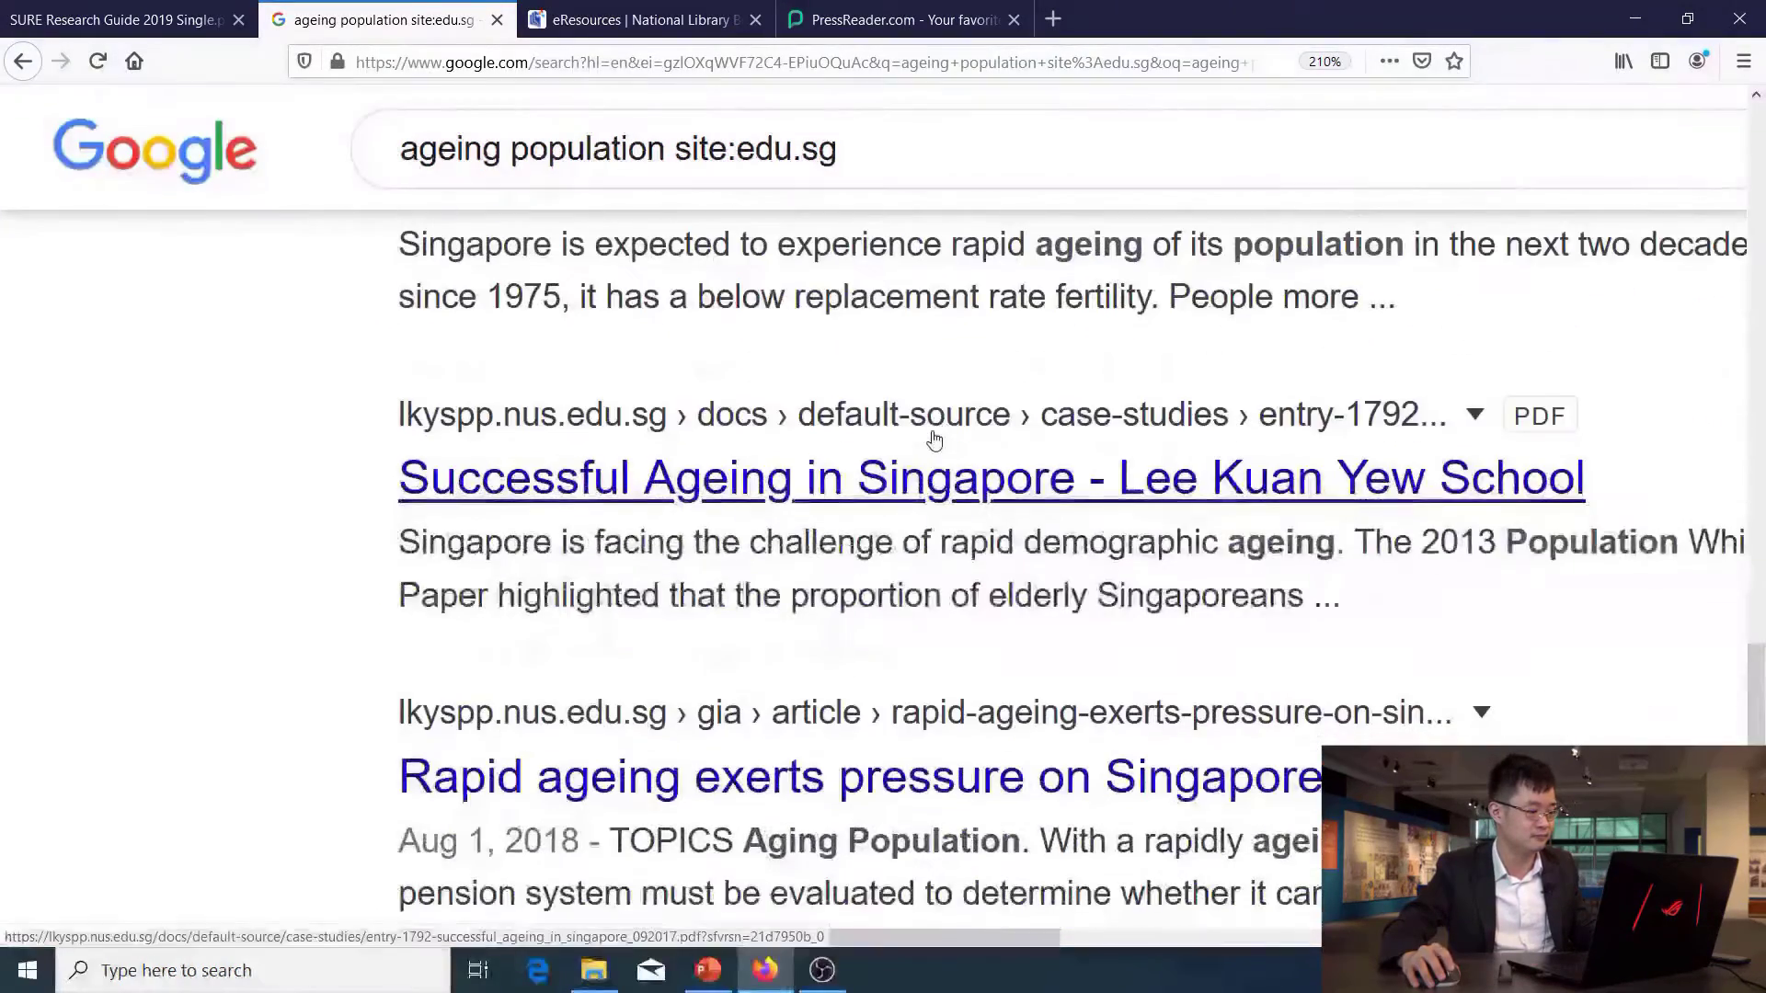
scroll(931, 439, up, 20)
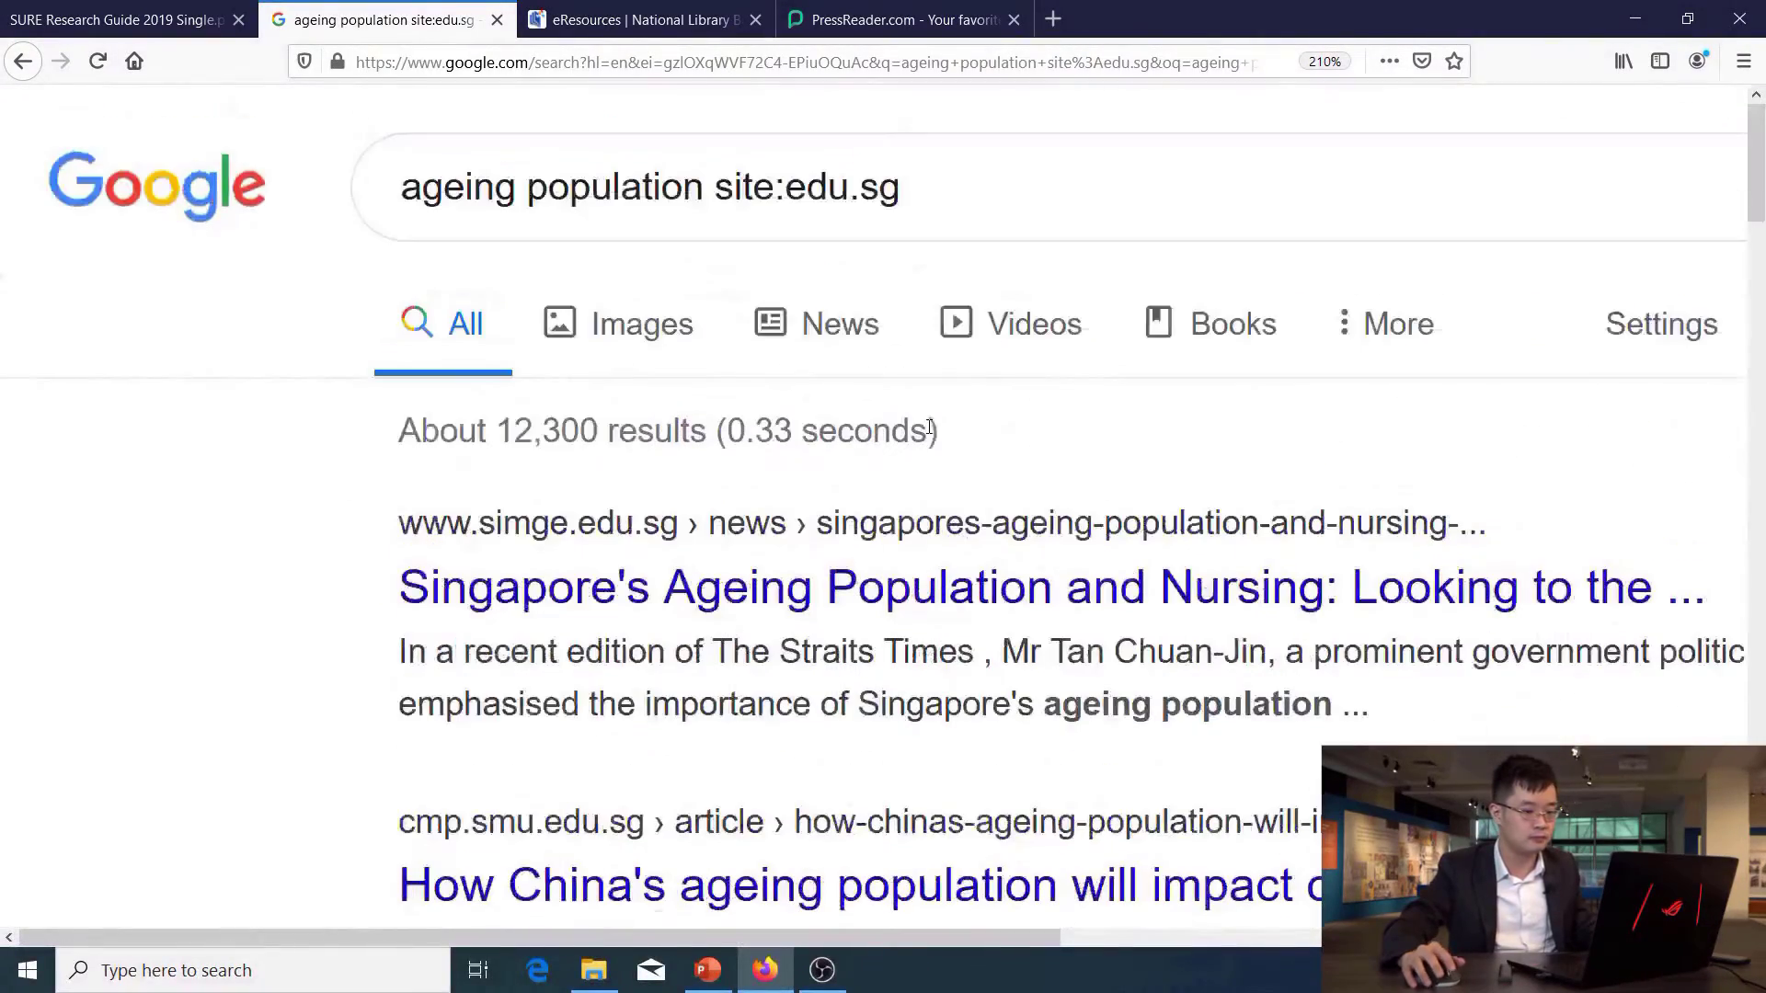
click(889, 180)
Change the site restriction to channelnewsasia.com, search, and scroll down to People also ask.
key(BackSpace)
key(BackSpace)
key(BackSpace)
key(BackSpace)
key(BackSpace)
key(BackSpace)
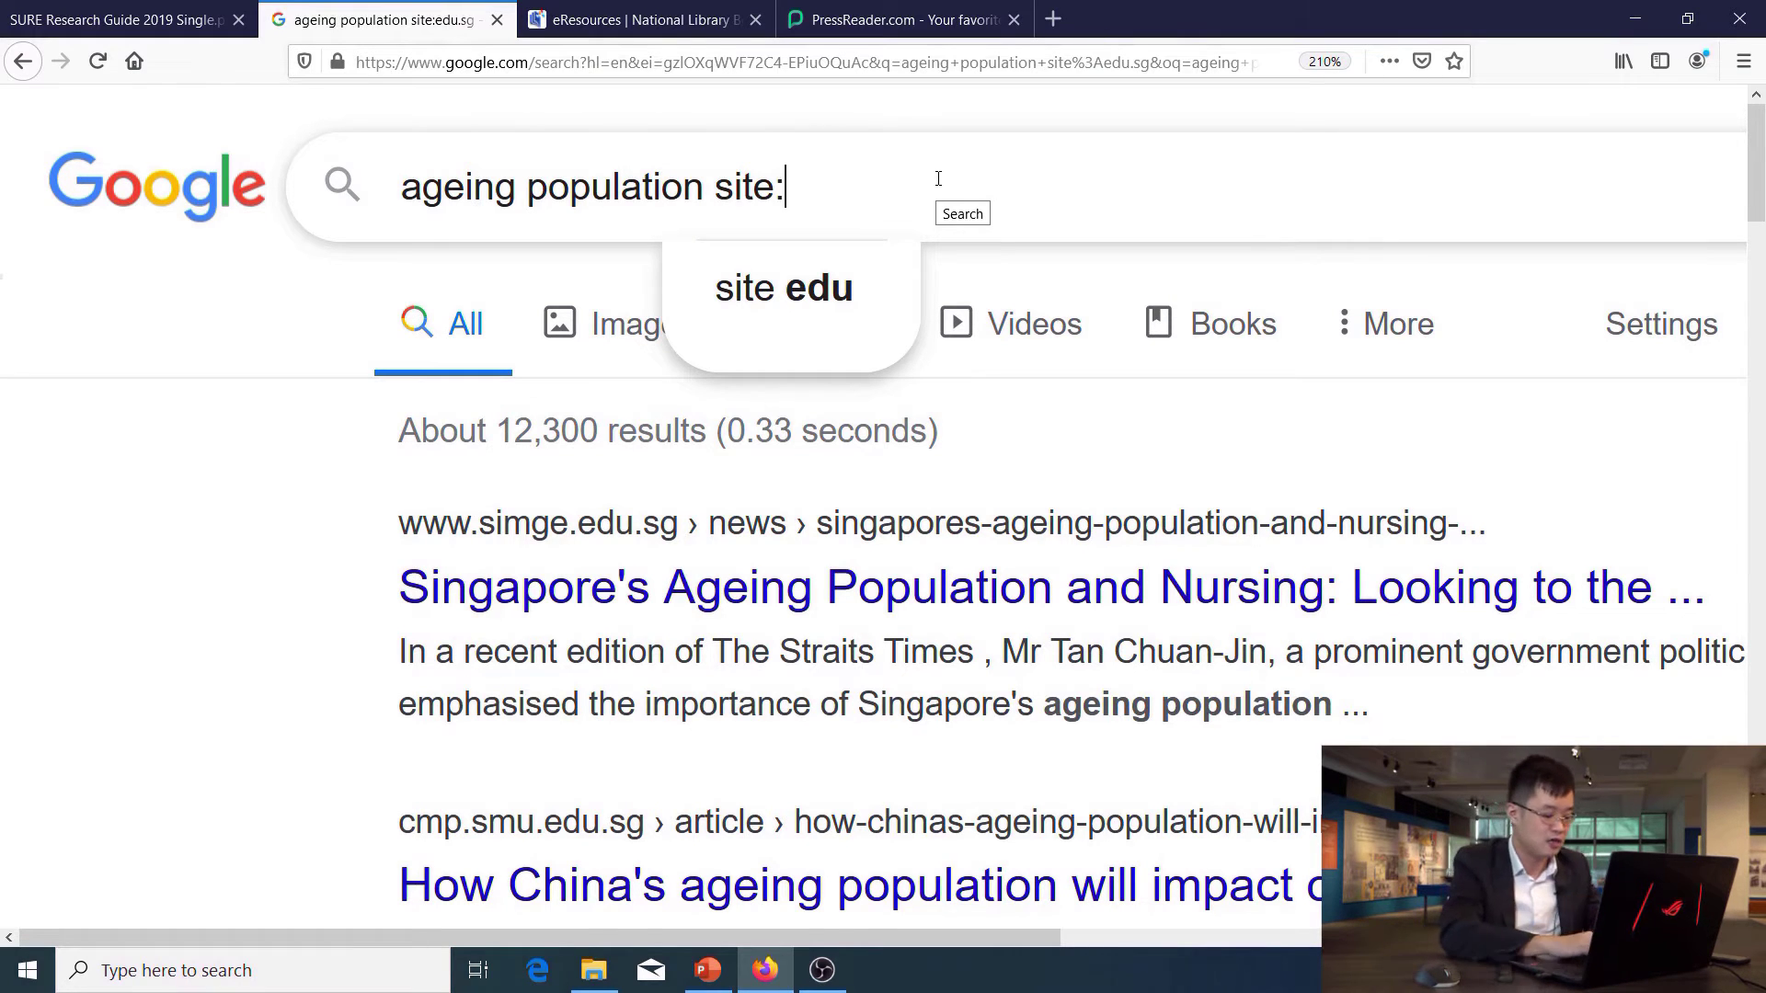
text(channel)
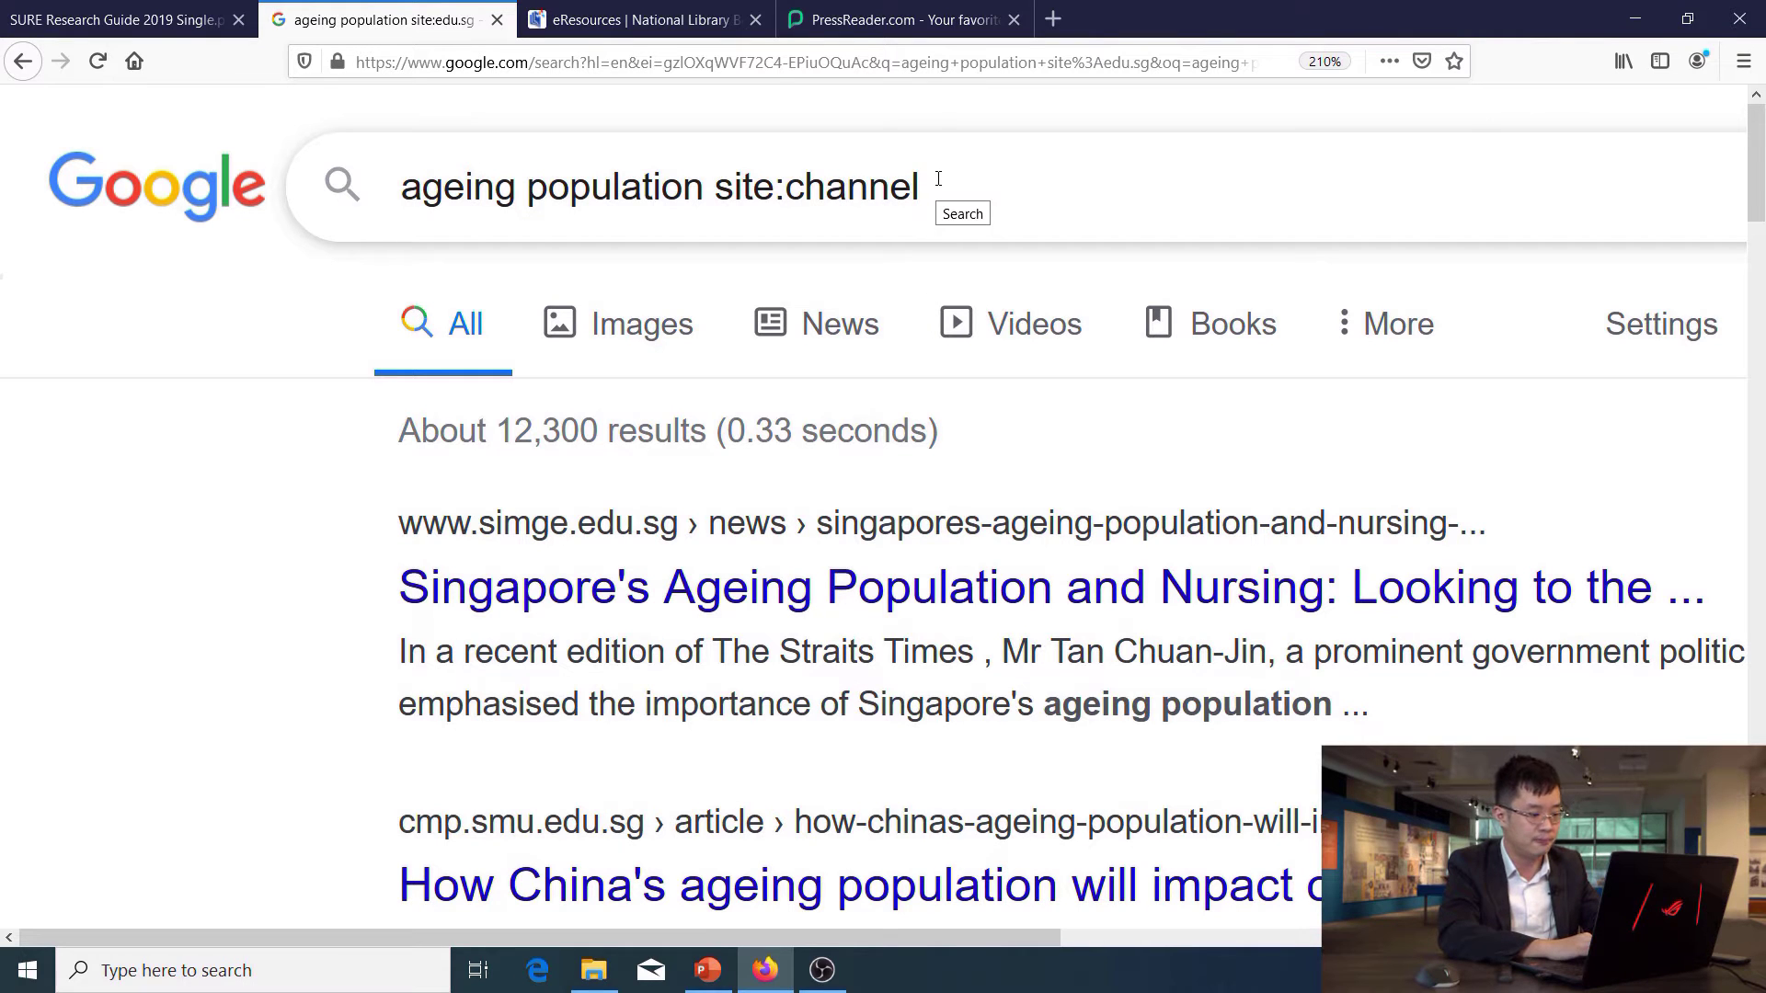
text(newsasia.com)
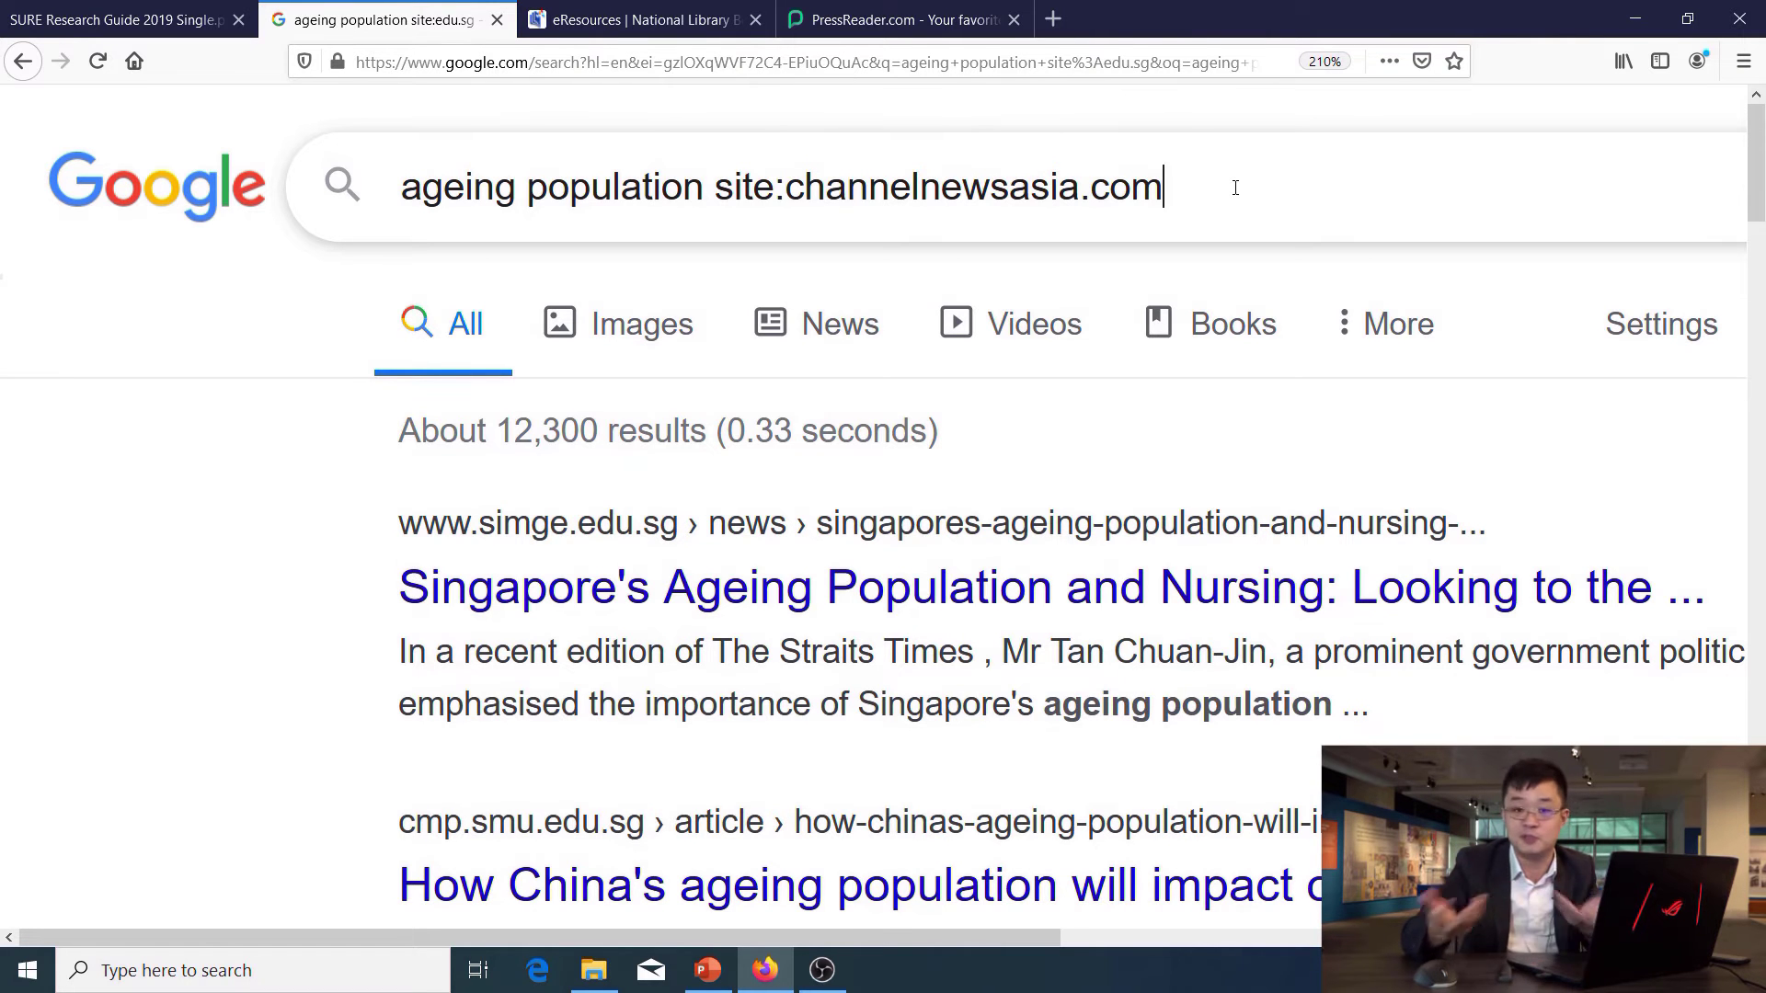
key(Return)
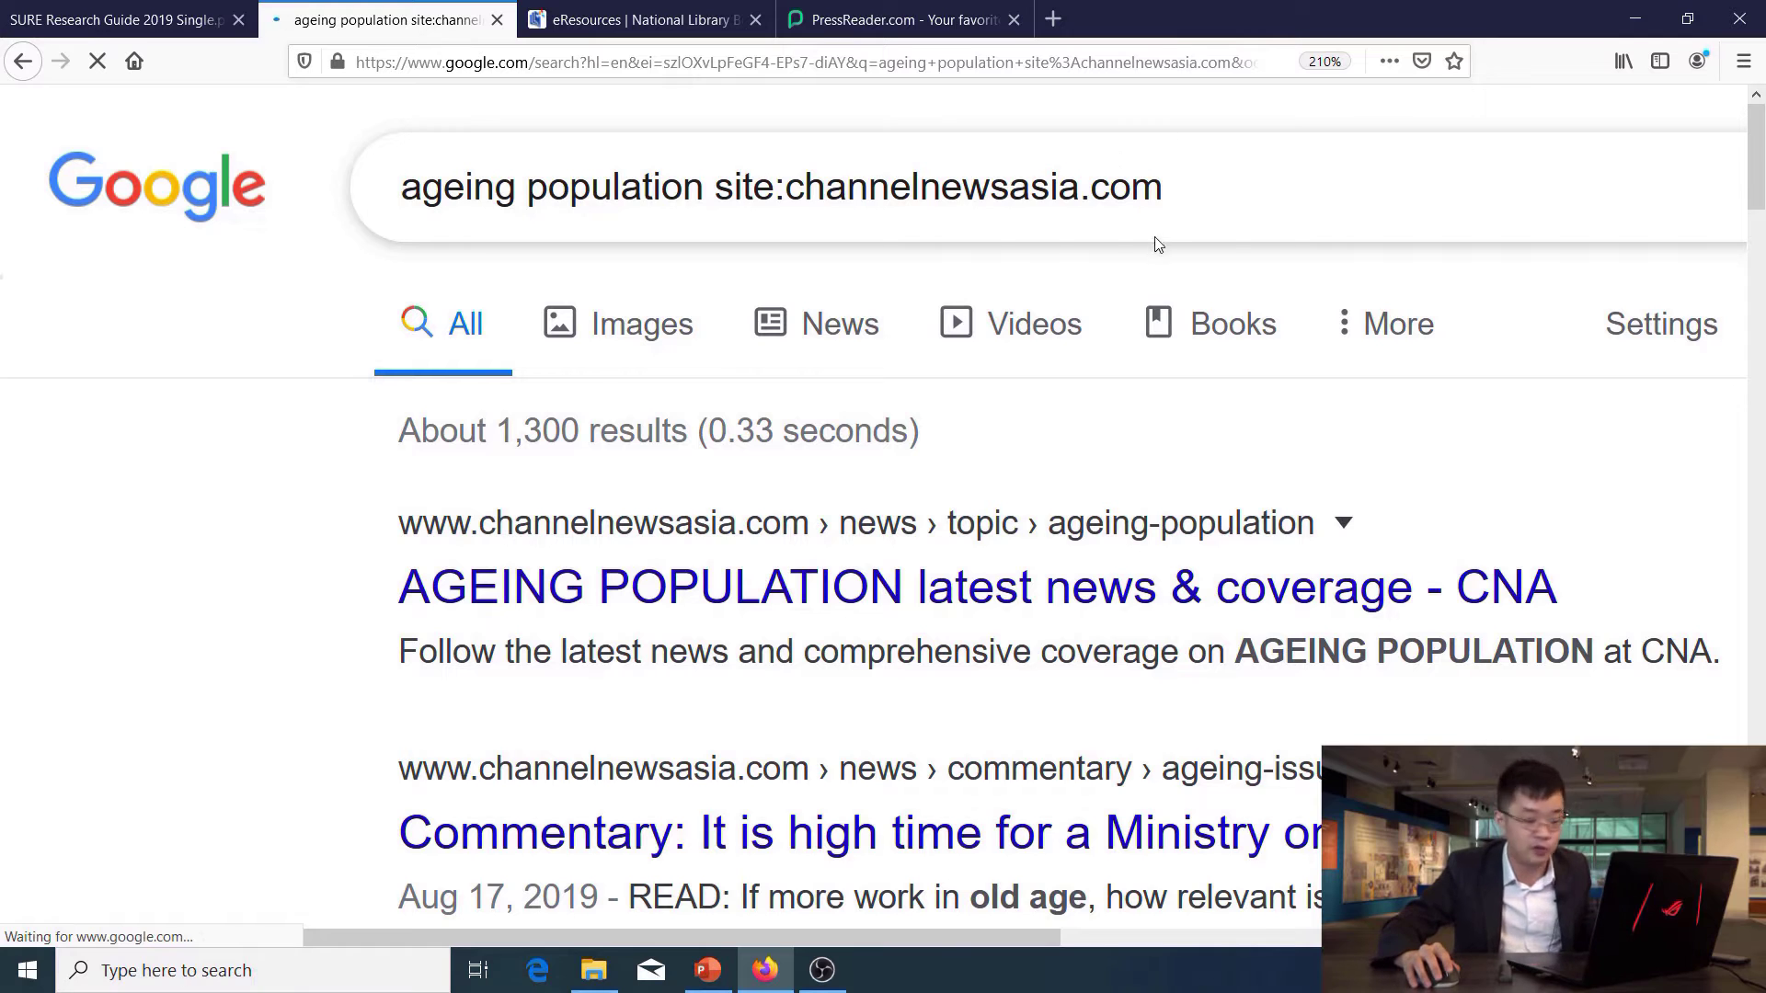
scroll(1154, 246, down, 3)
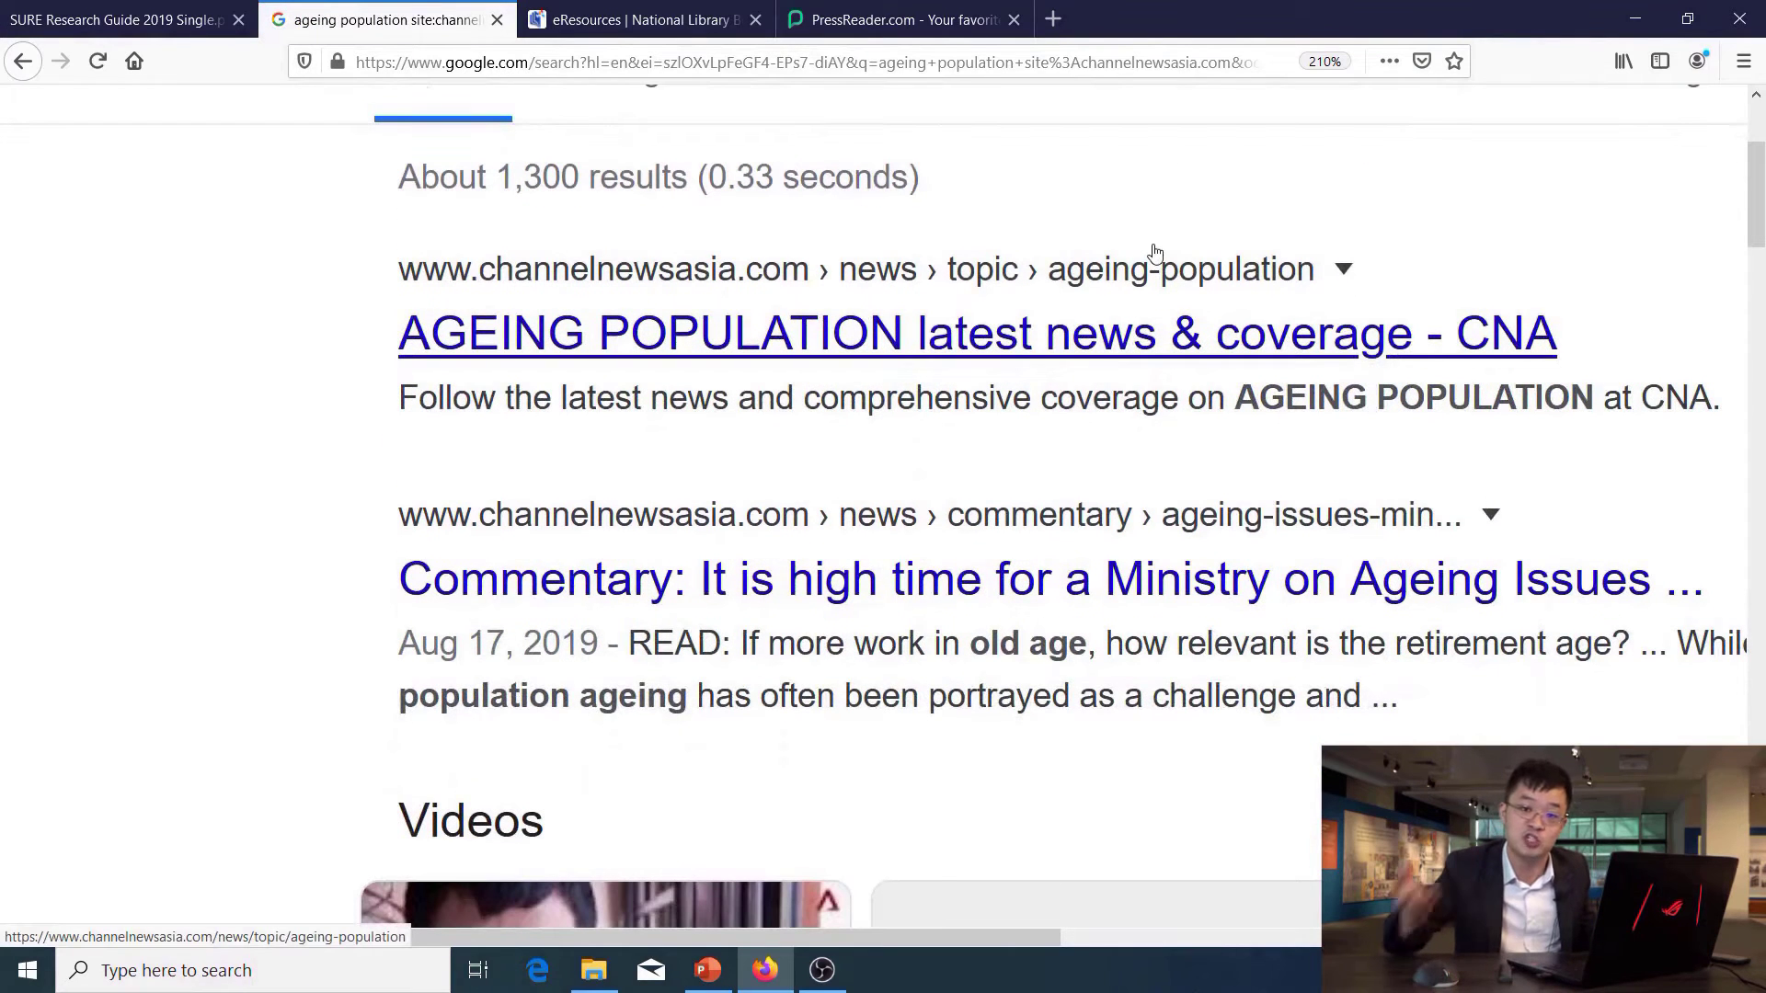
scroll(1154, 248, down, 3)
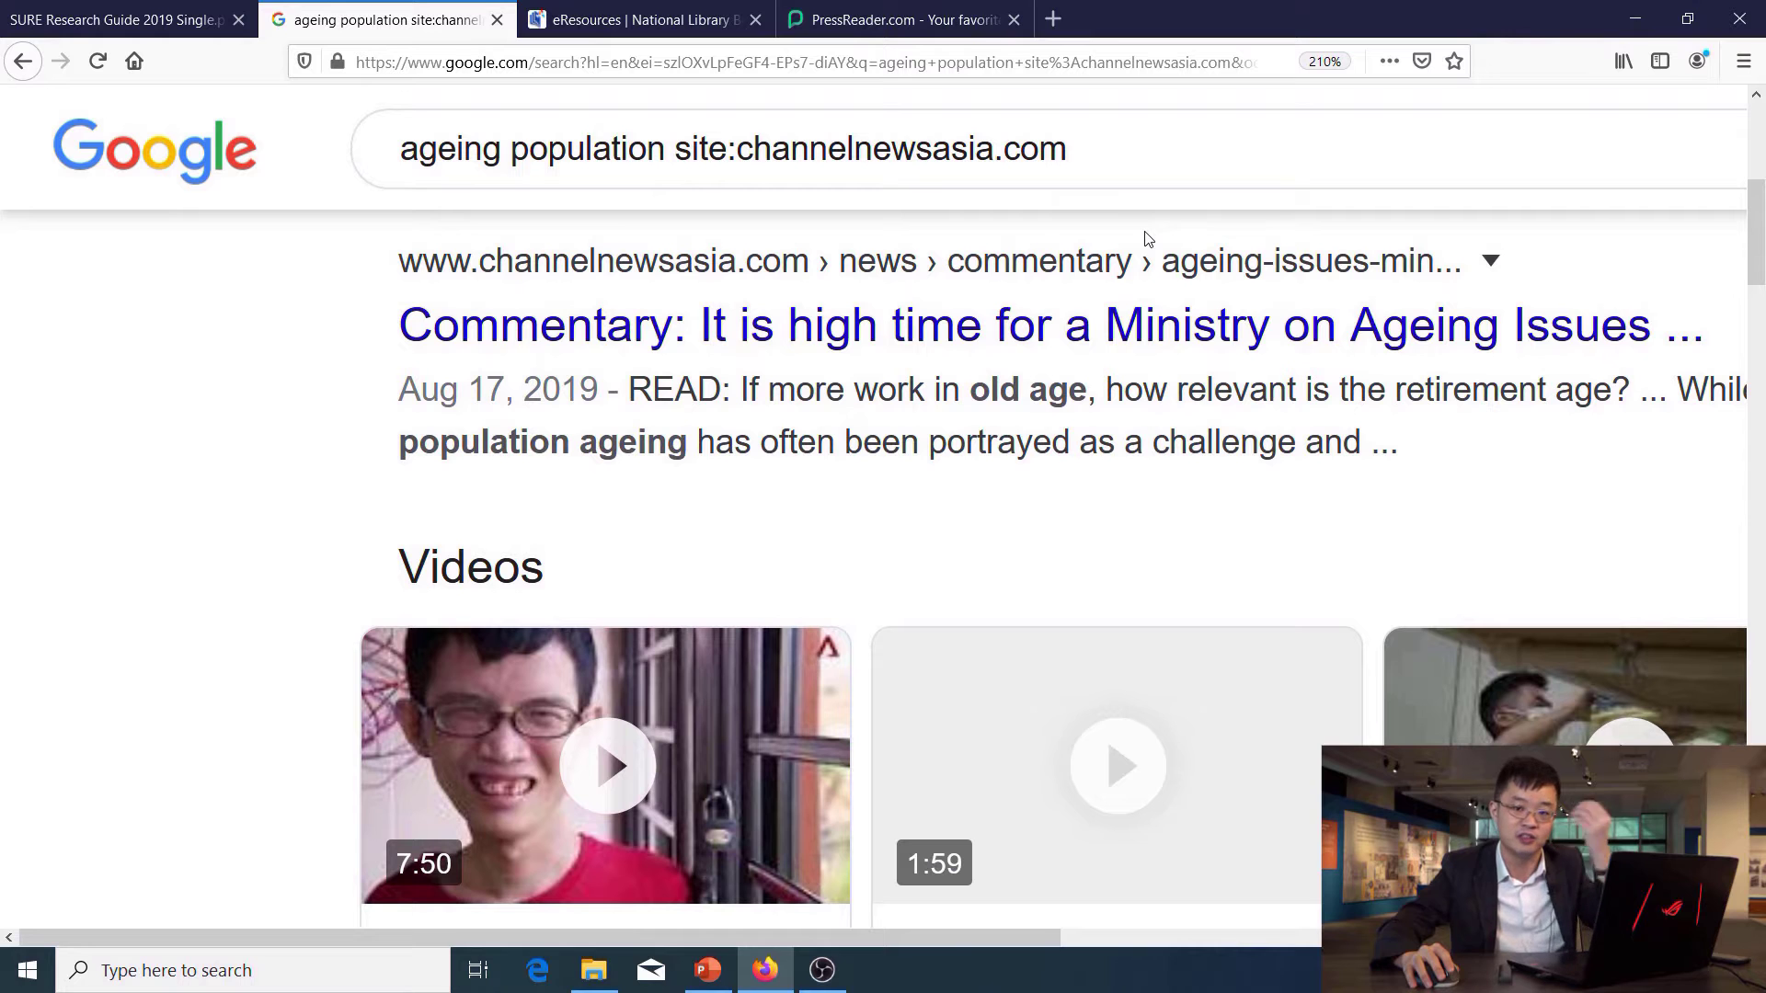
scroll(1149, 253, down, 3)
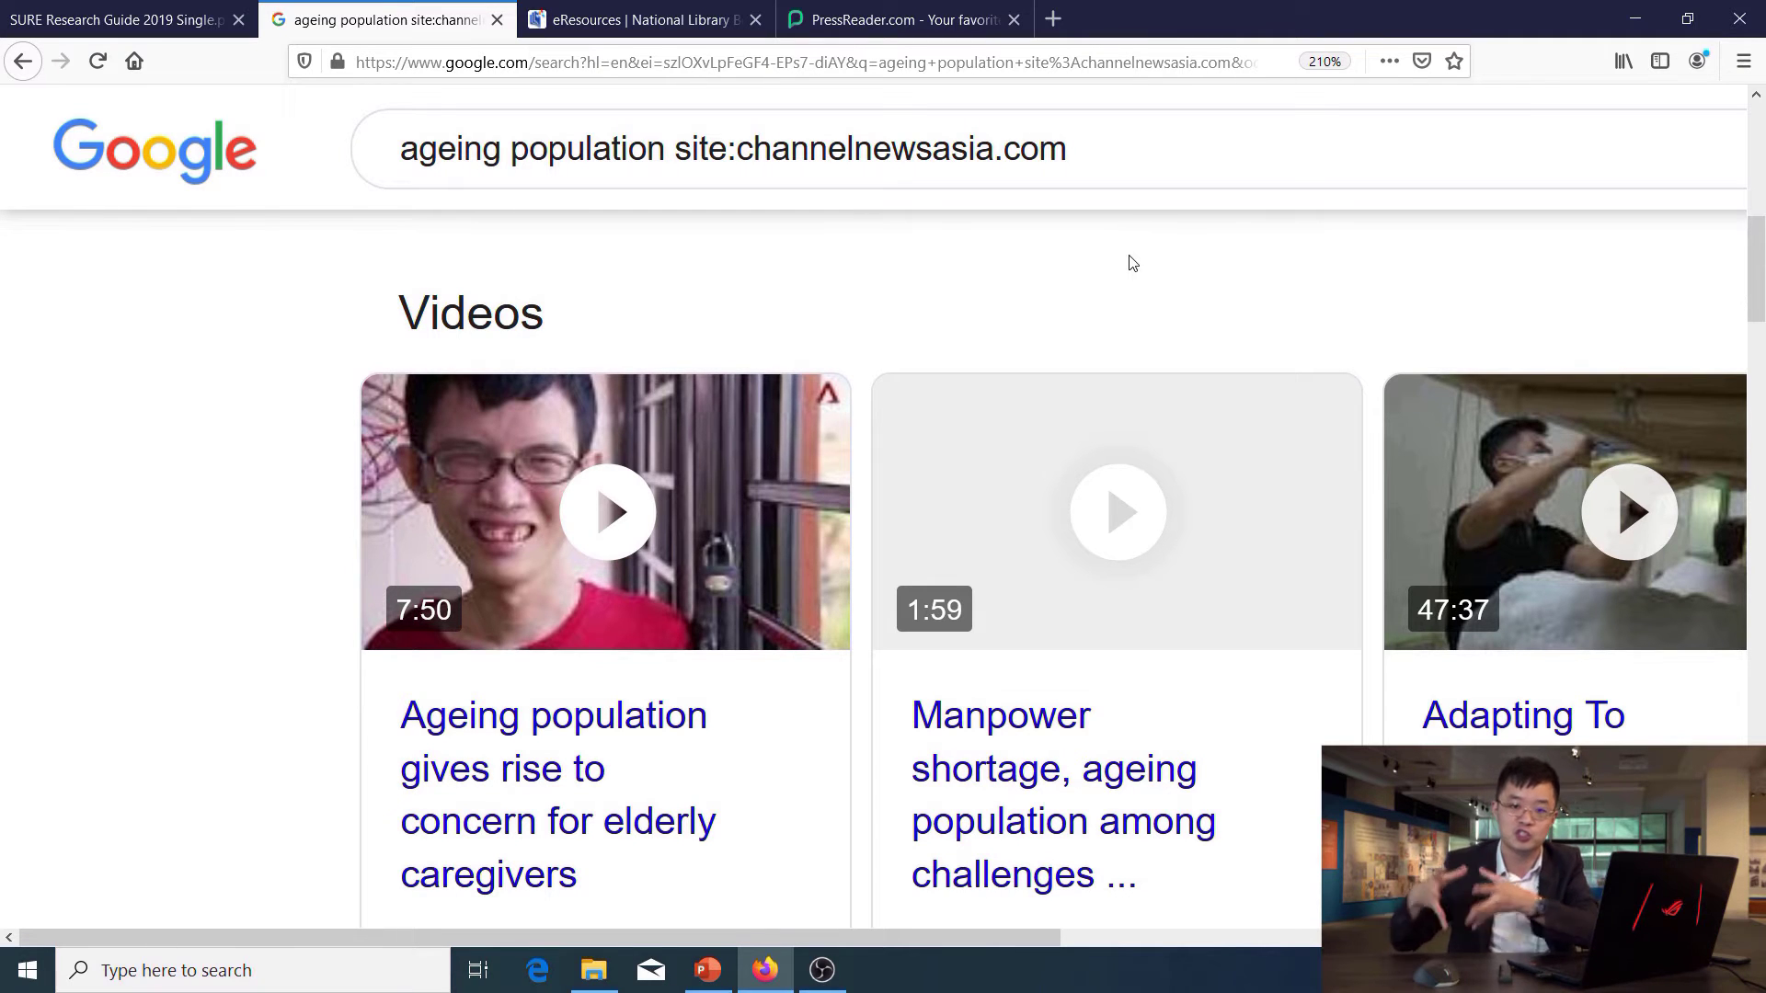
scroll(1123, 254, down, 5)
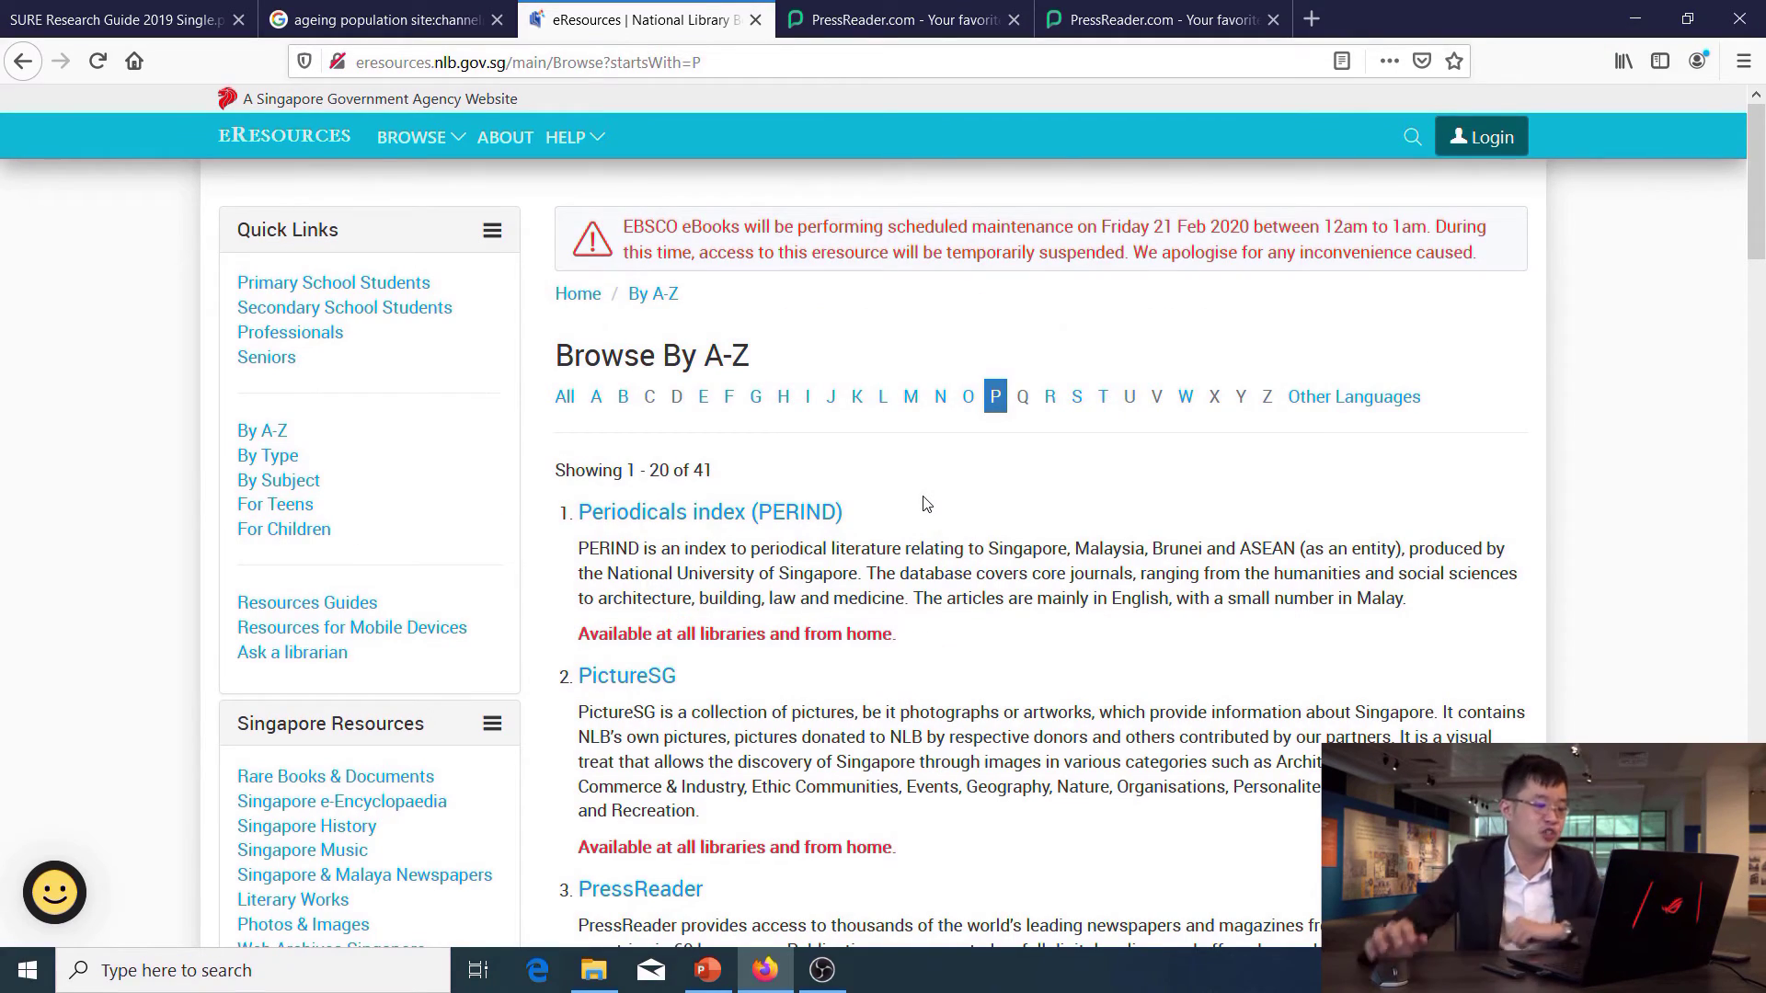
Scroll the P database list and open the ProQuest Central link.
scroll(926, 504, down, 9)
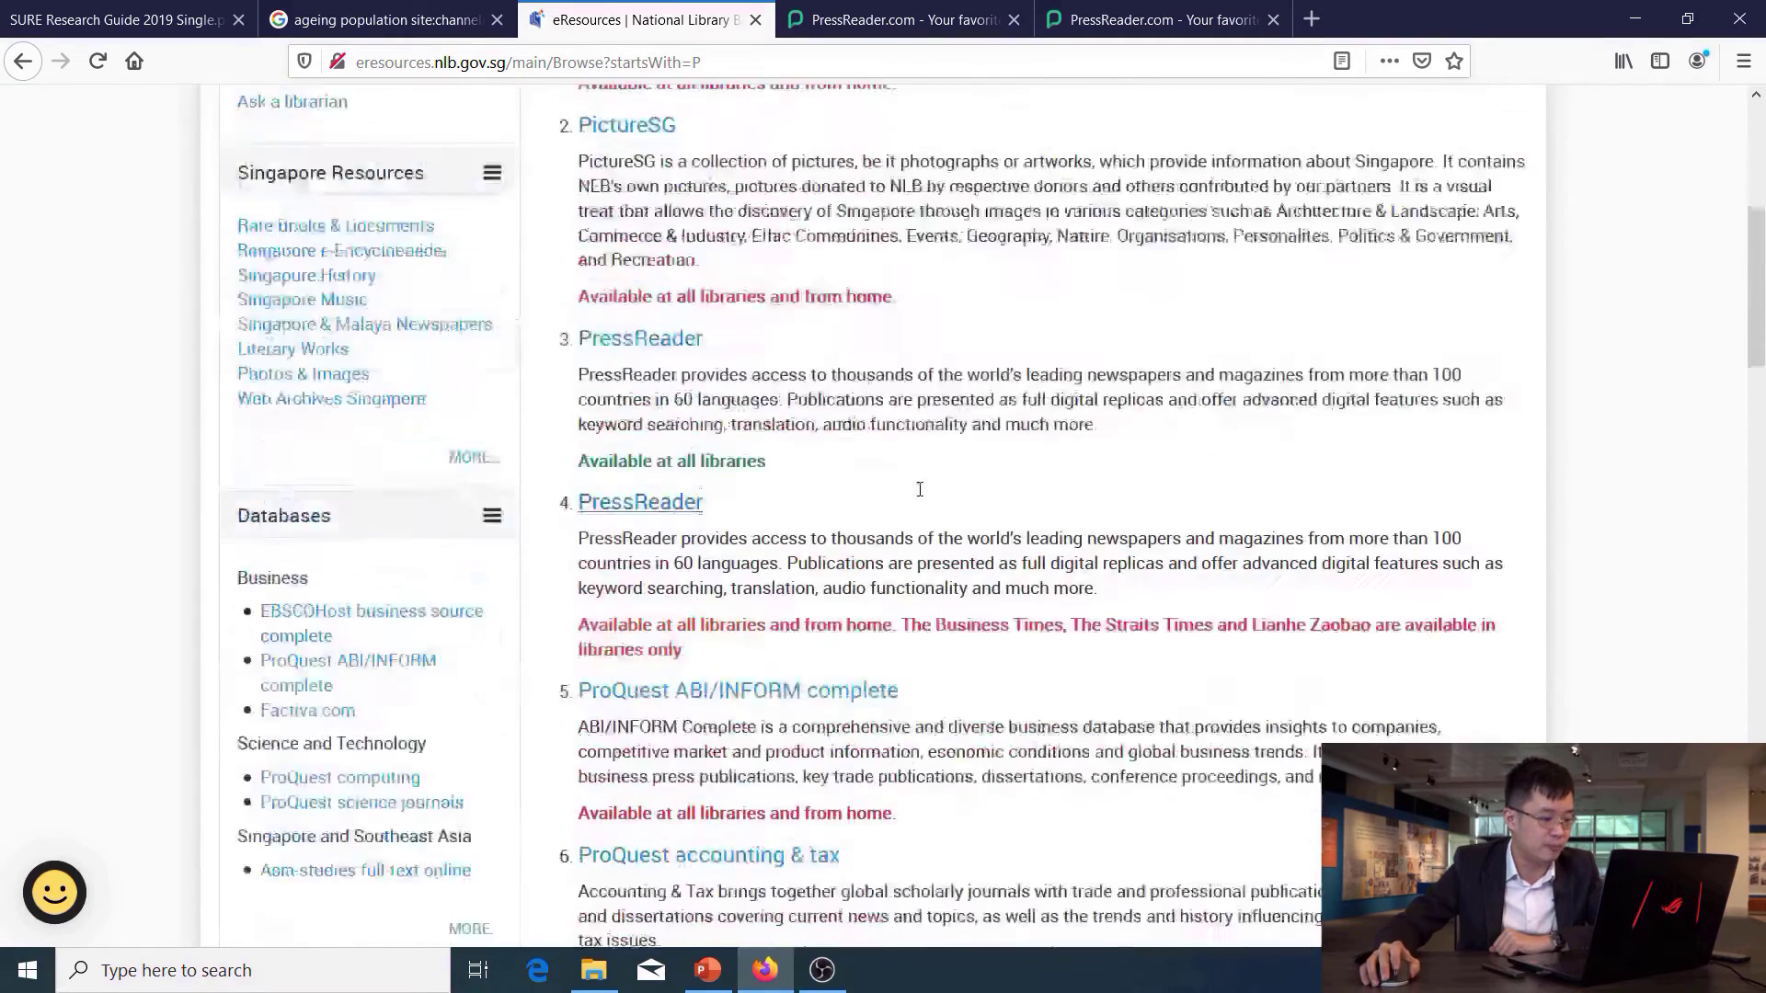
scroll(920, 489, down, 3)
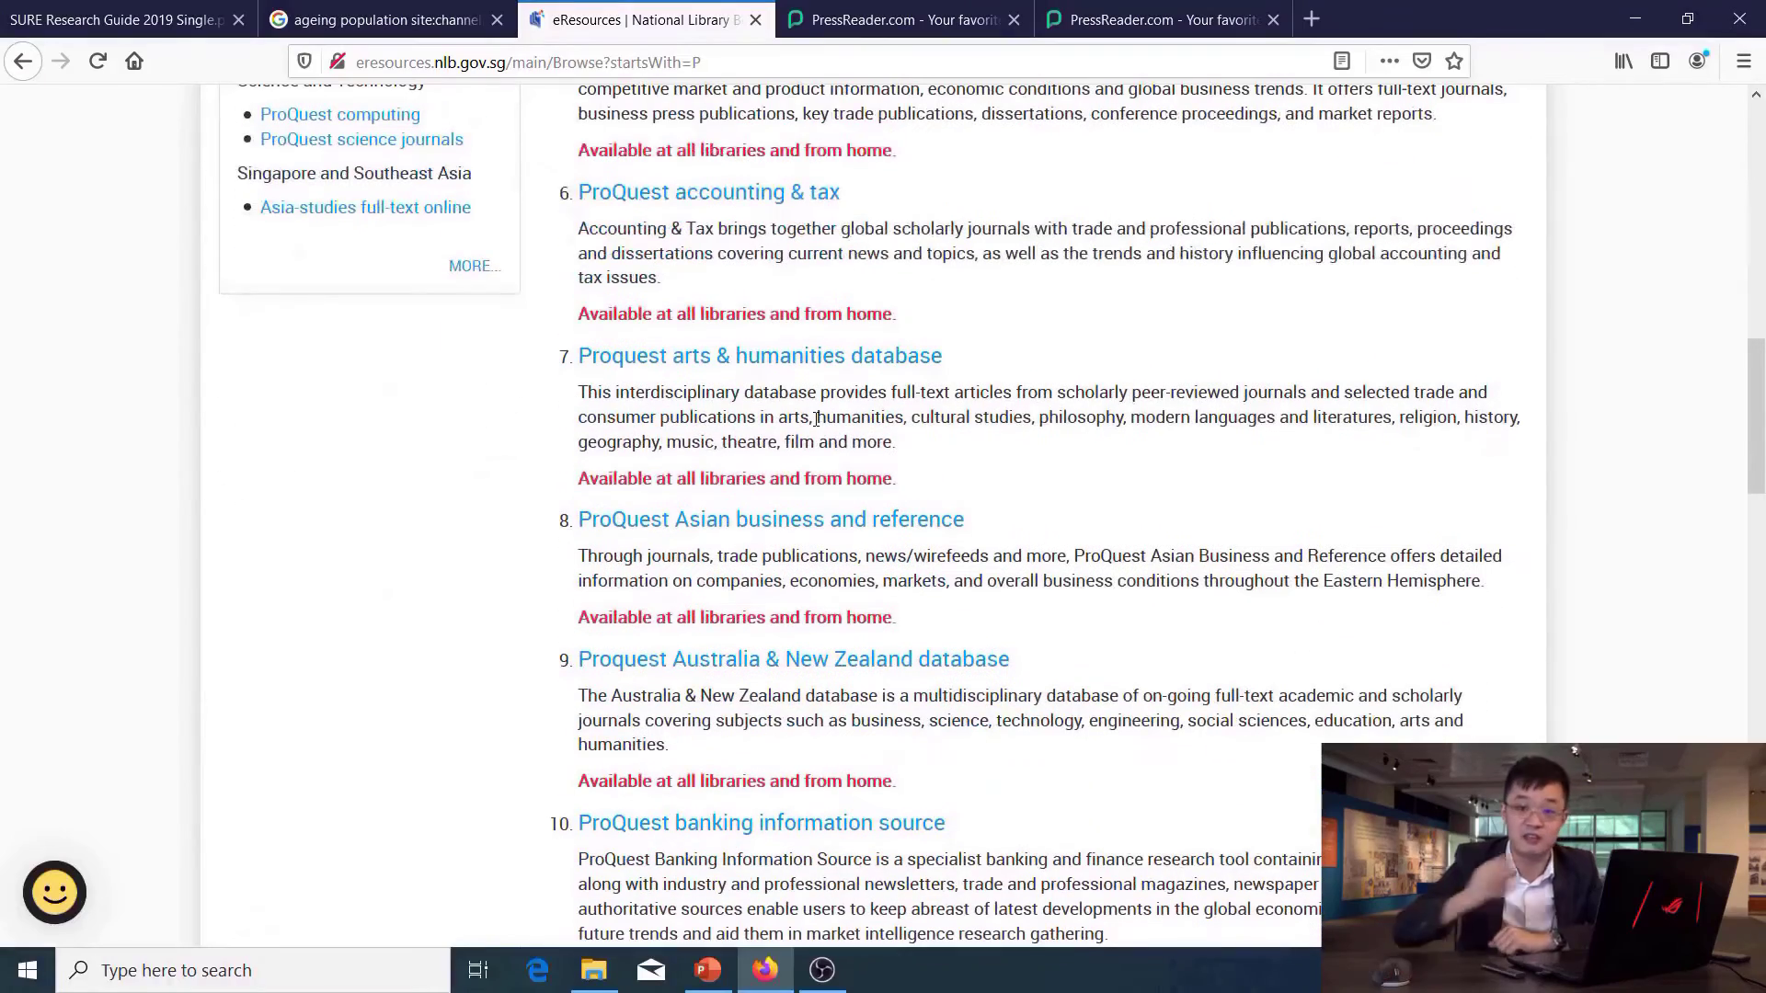
scroll(816, 419, down, 7)
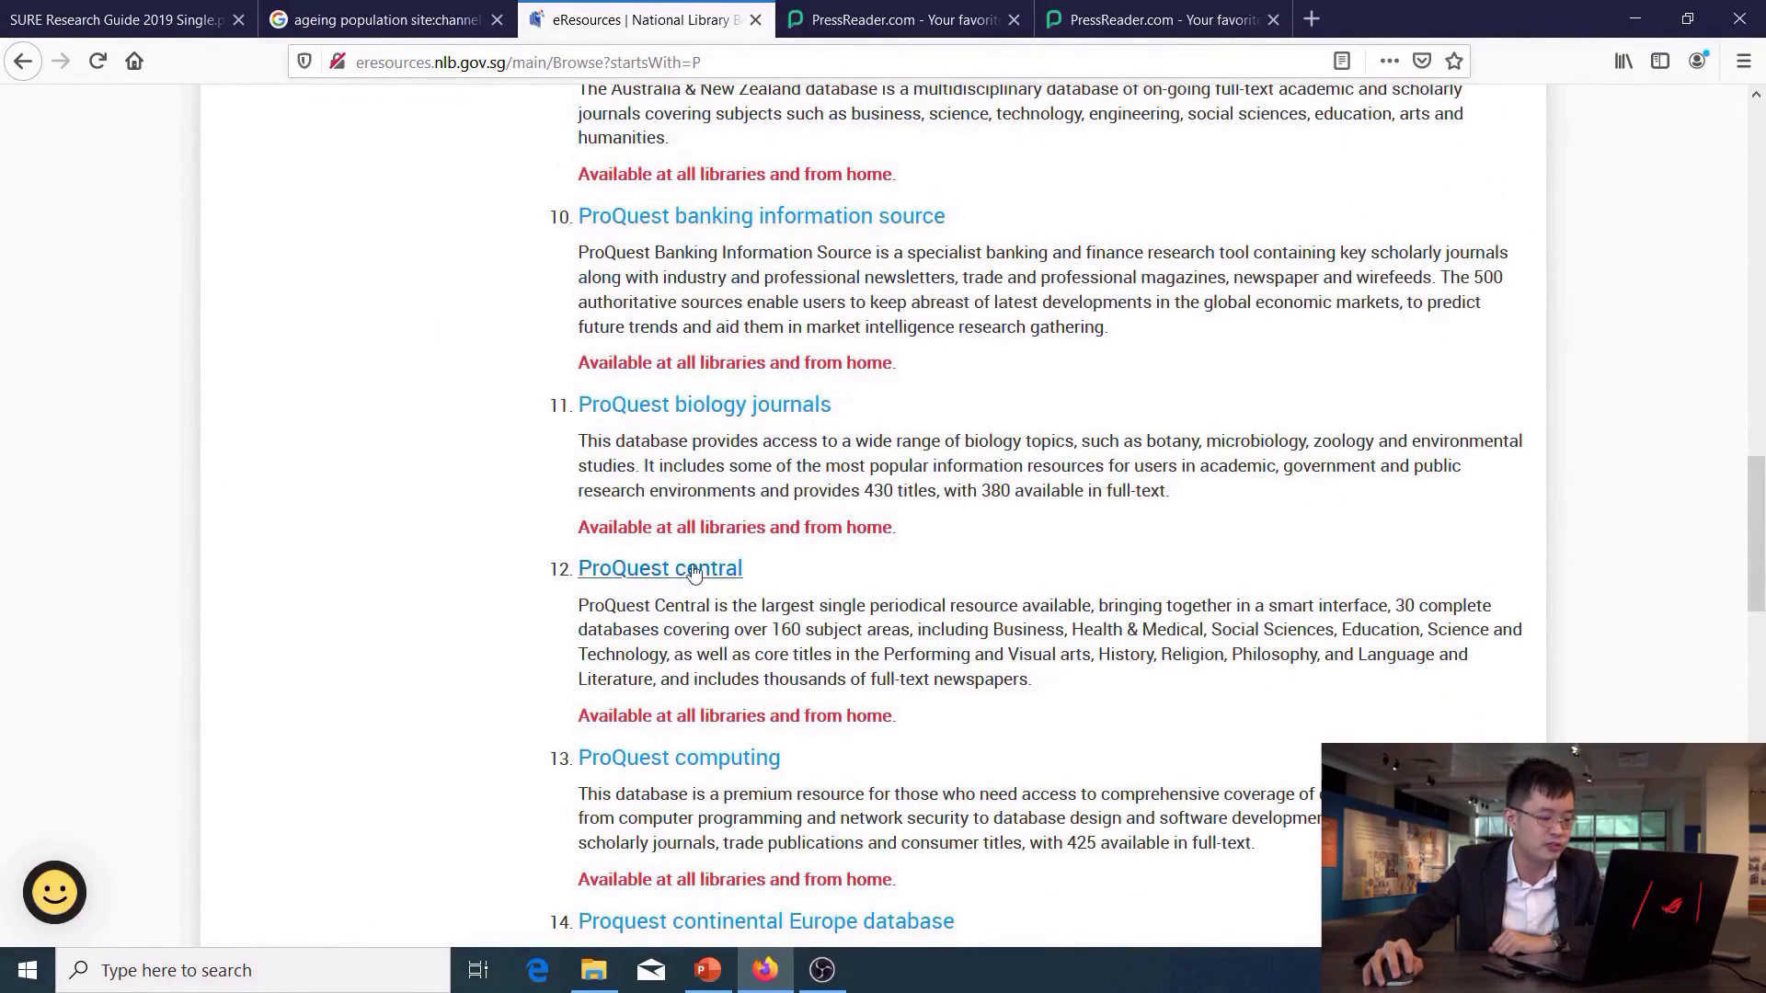
click(650, 576)
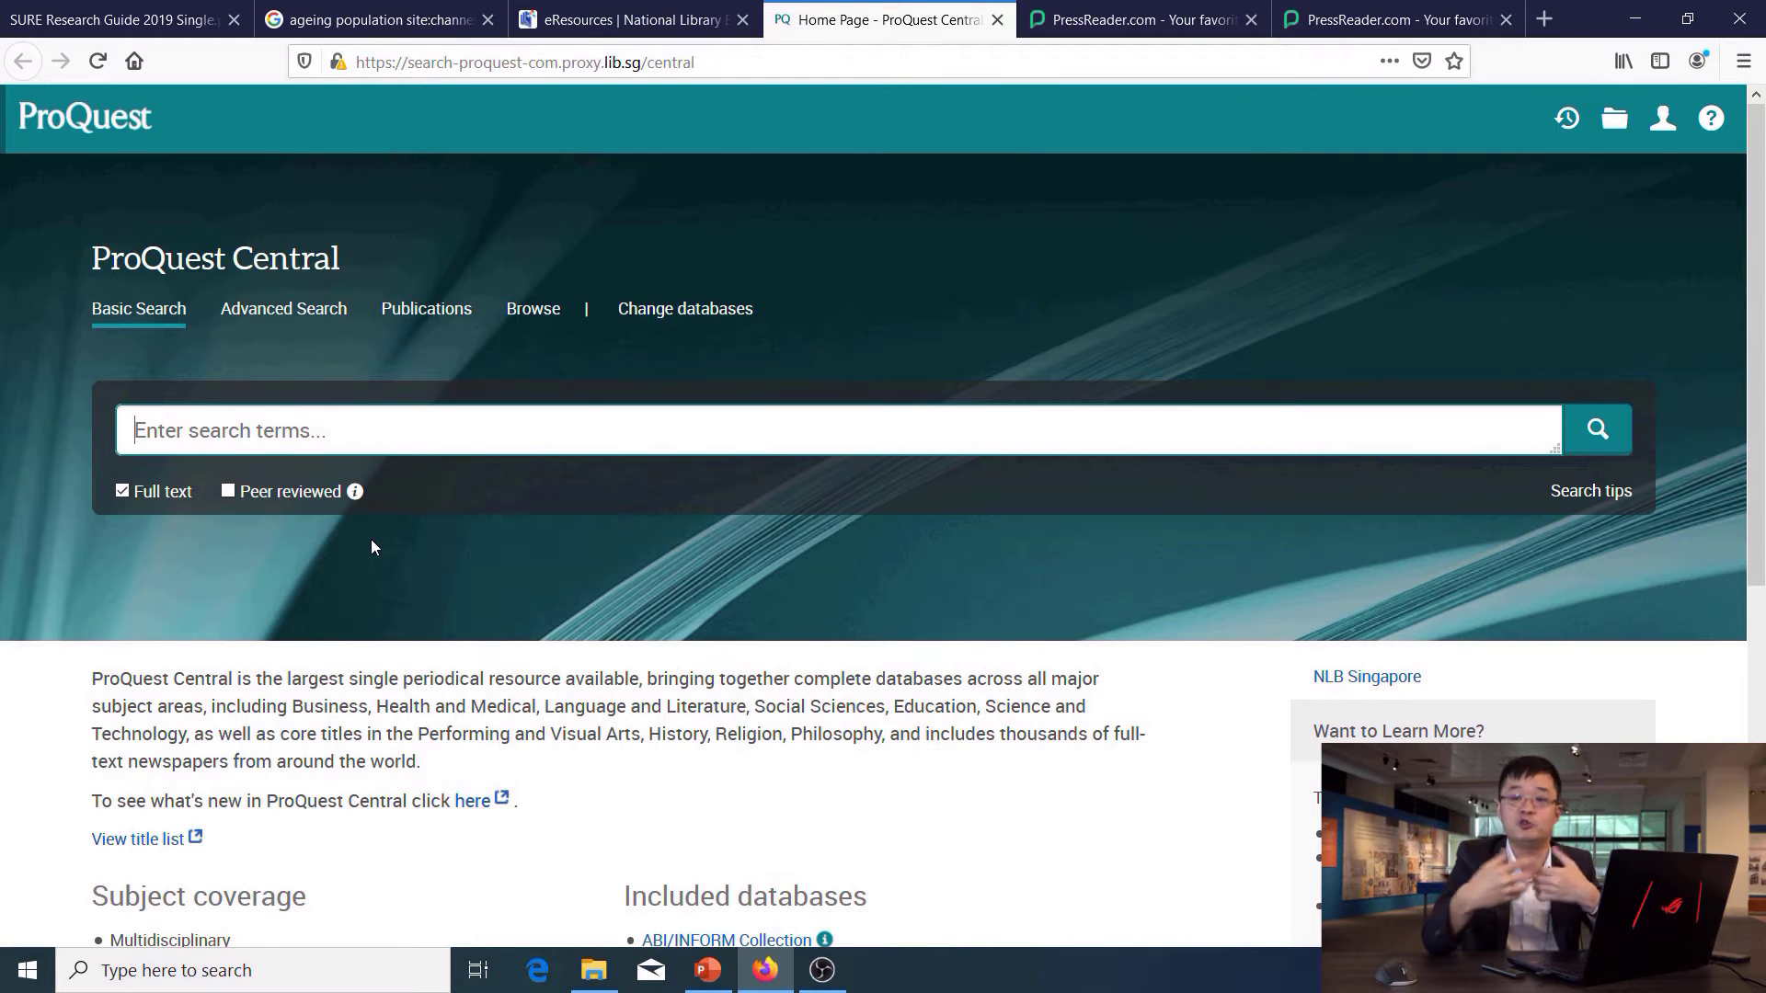
Enter 'ageing population and singapore' in ProQuest's Basic Search box and zoom the page in.
text(age)
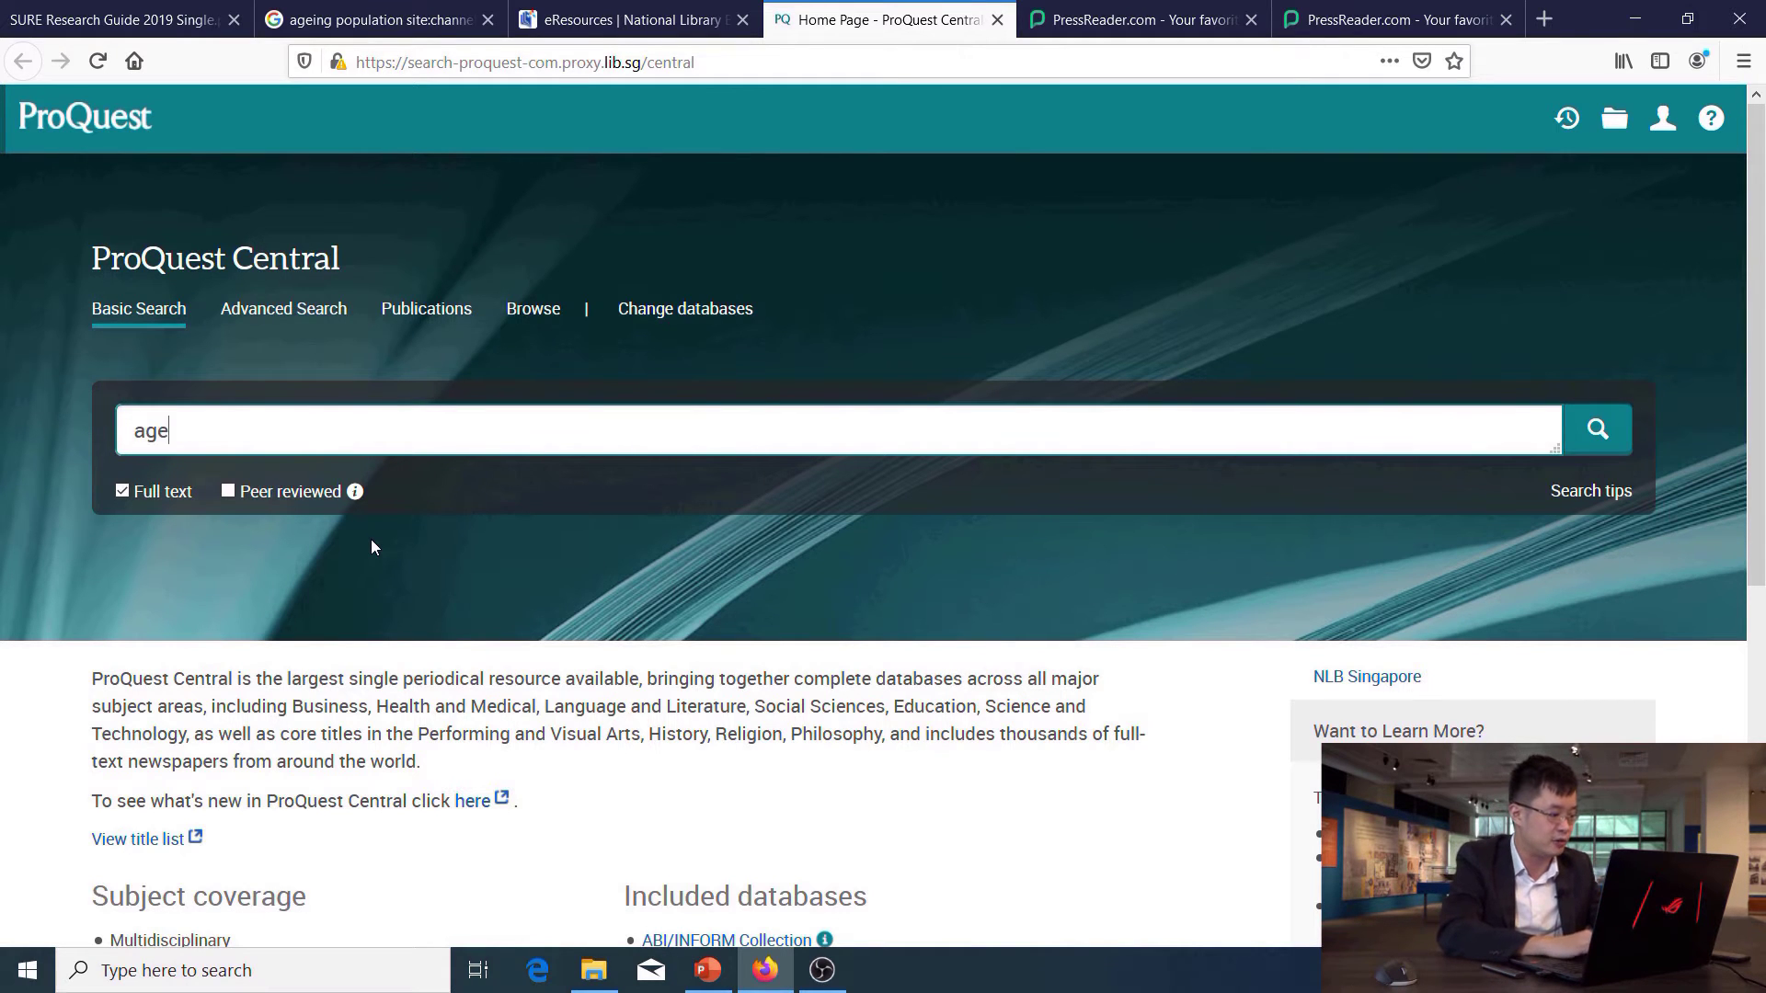
text(ing population)
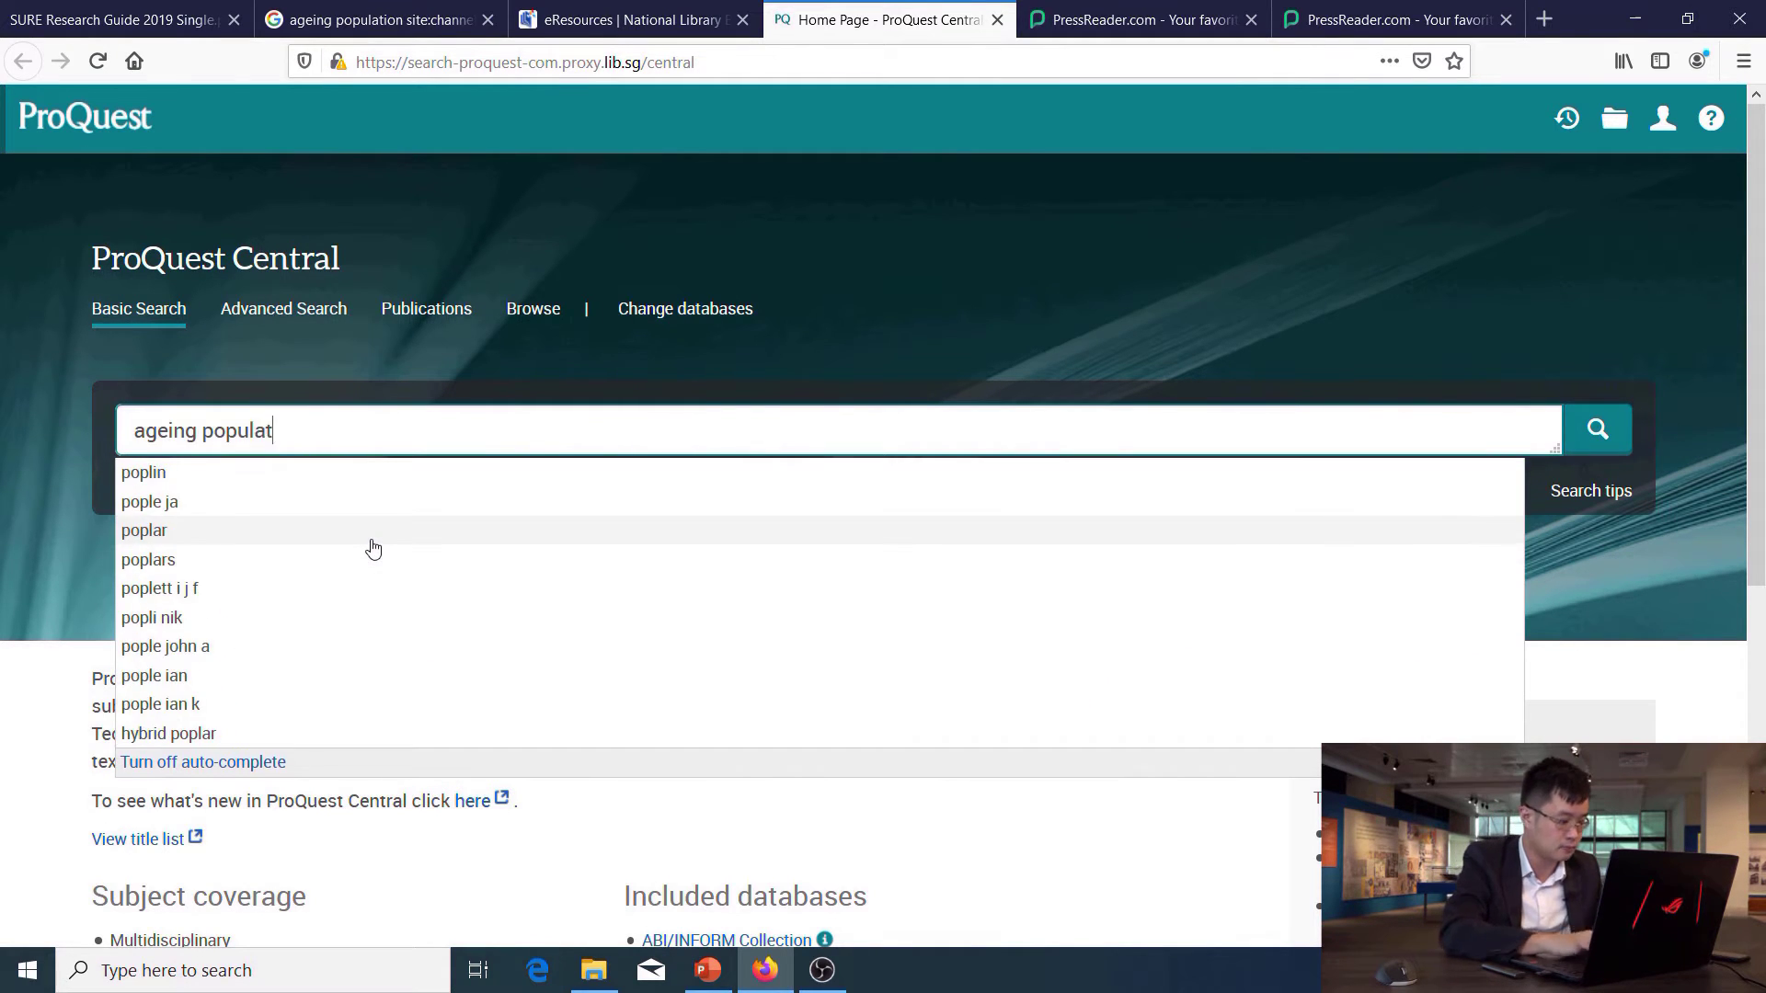
click(406, 430)
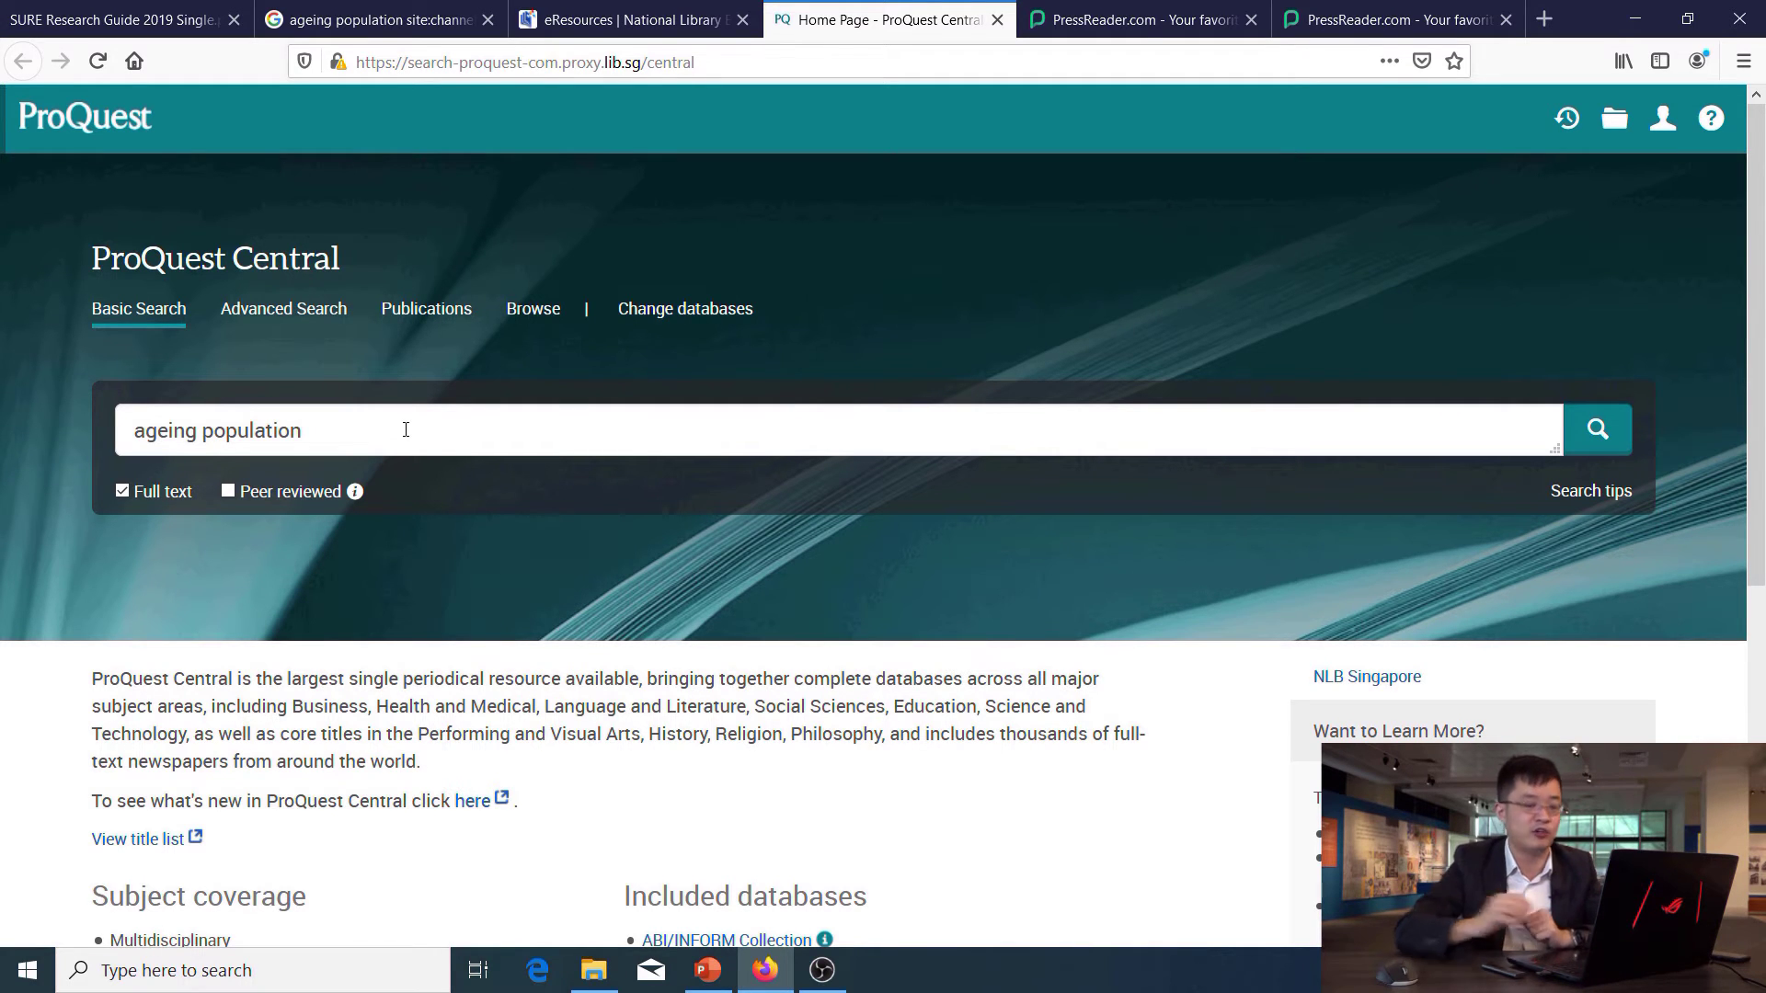
click(407, 432)
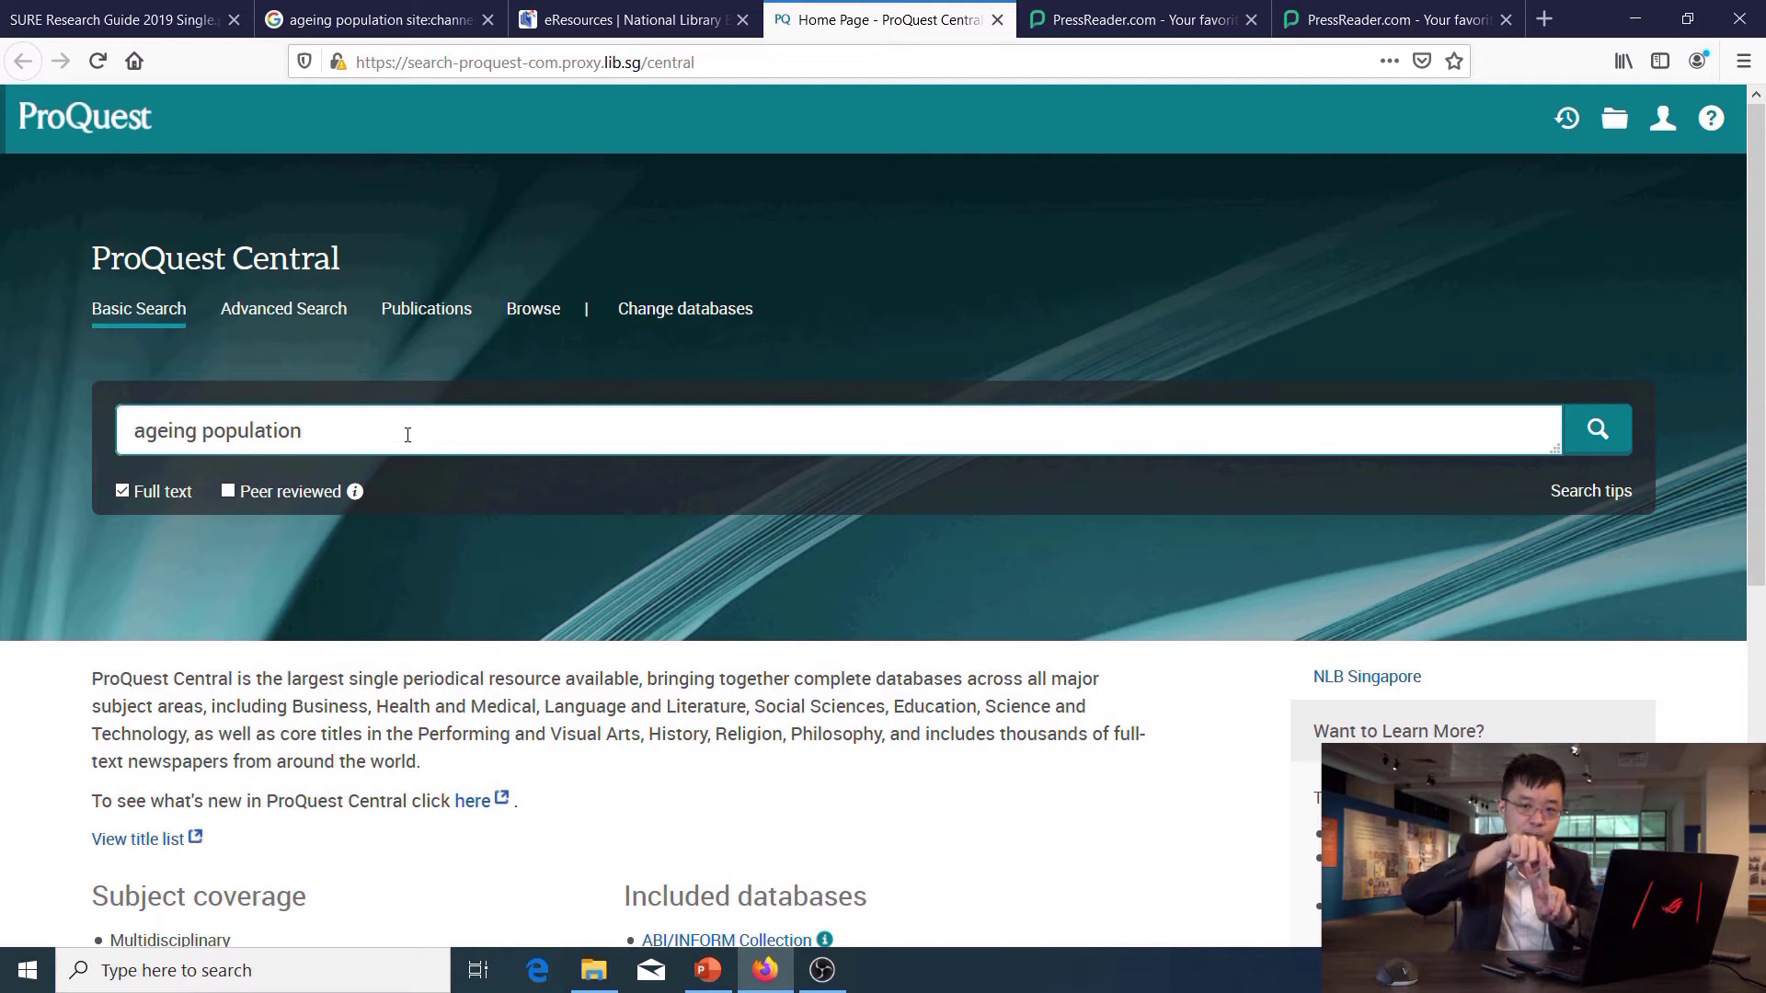
text(and )
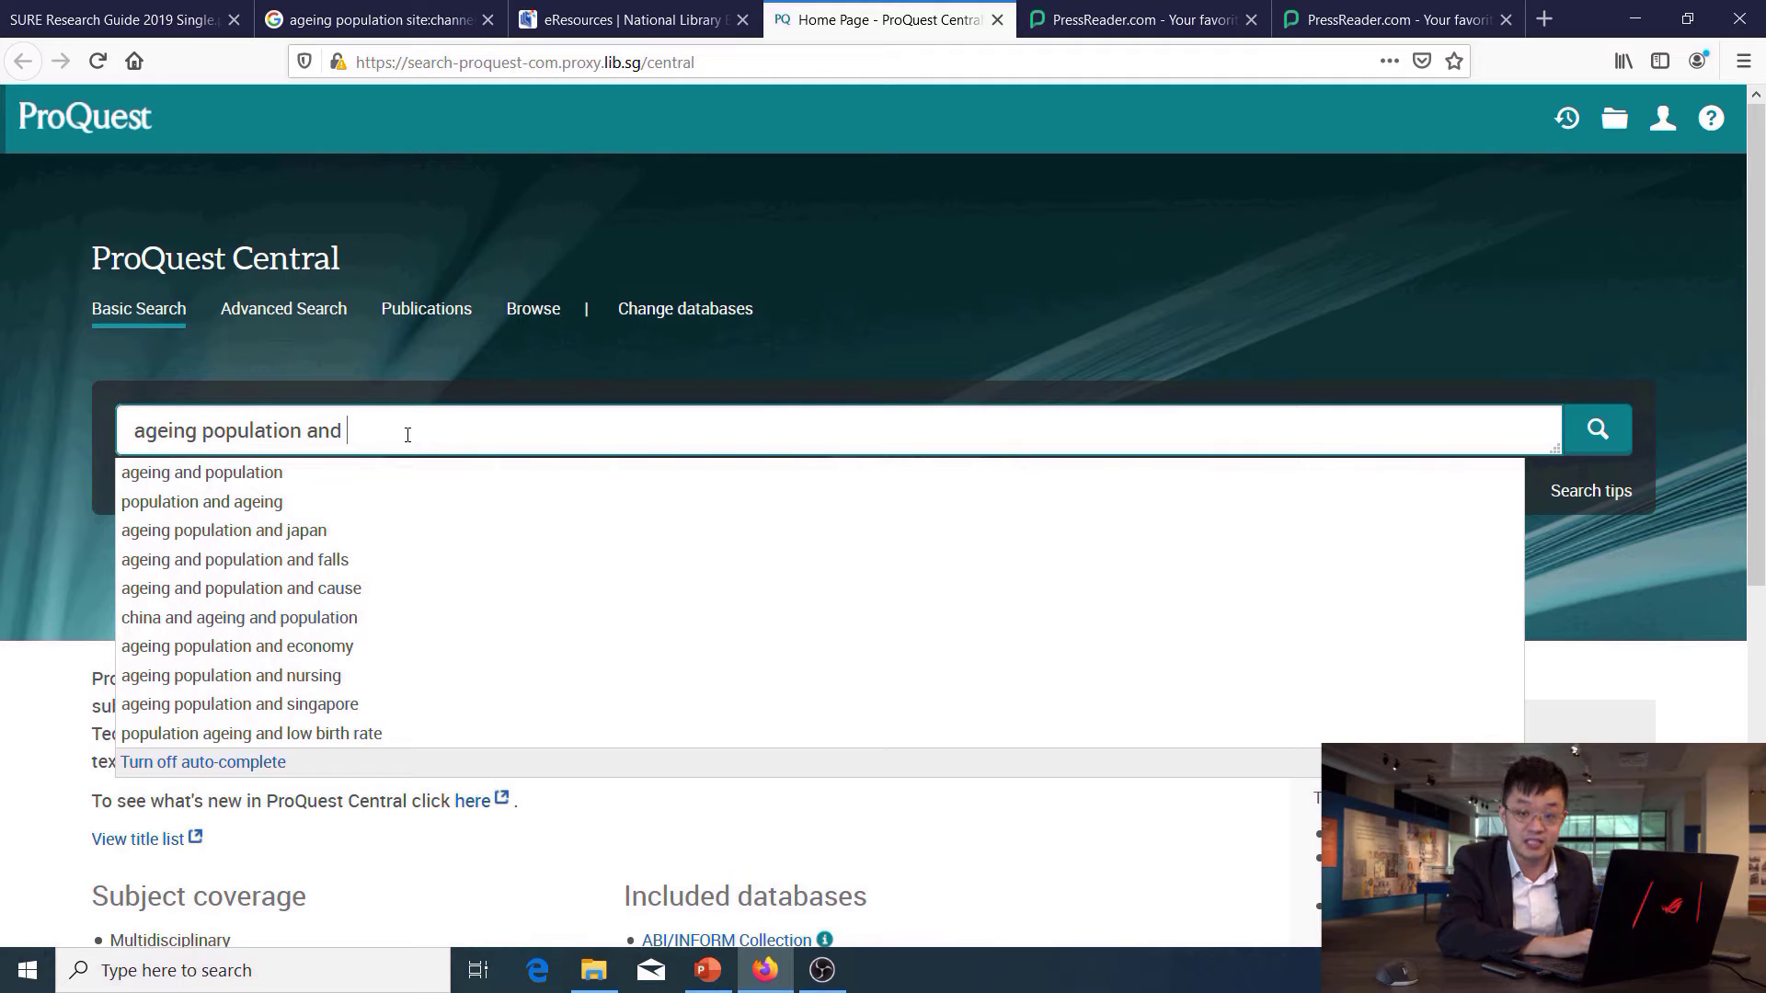
text(singapore)
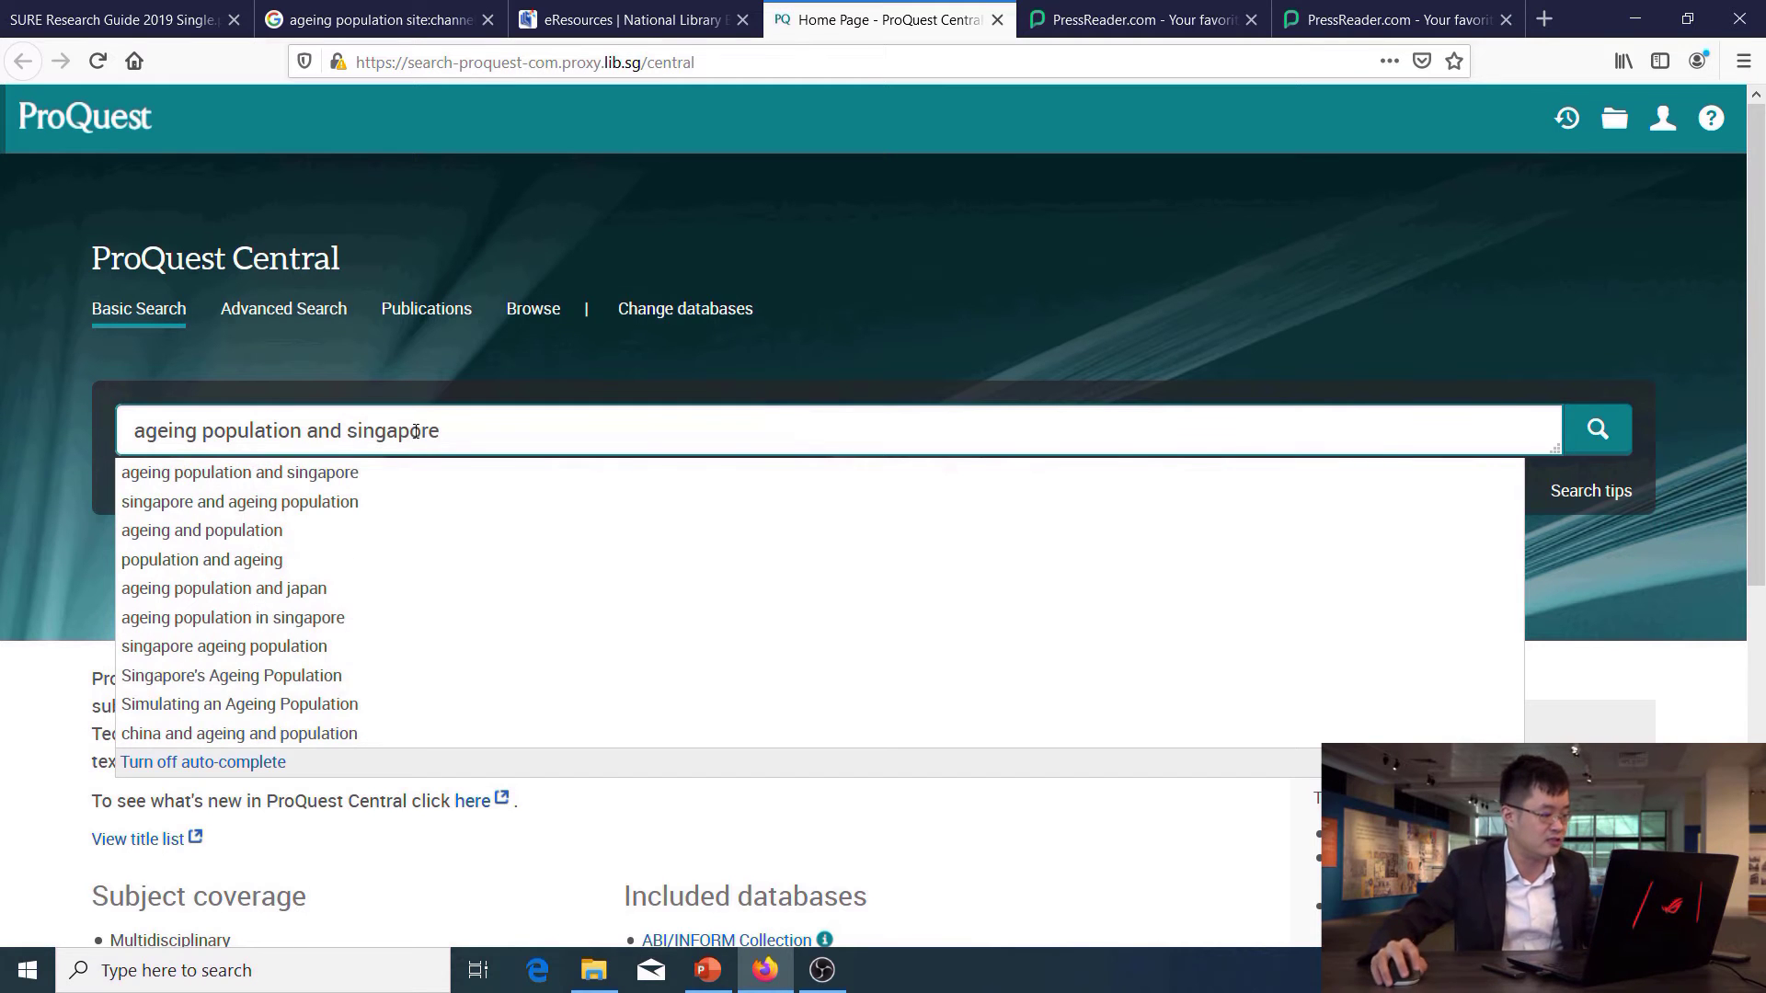
key(ctrl+plus)
key(ctrl+plus)
key(ctrl+plus)
key(ctrl+plus)
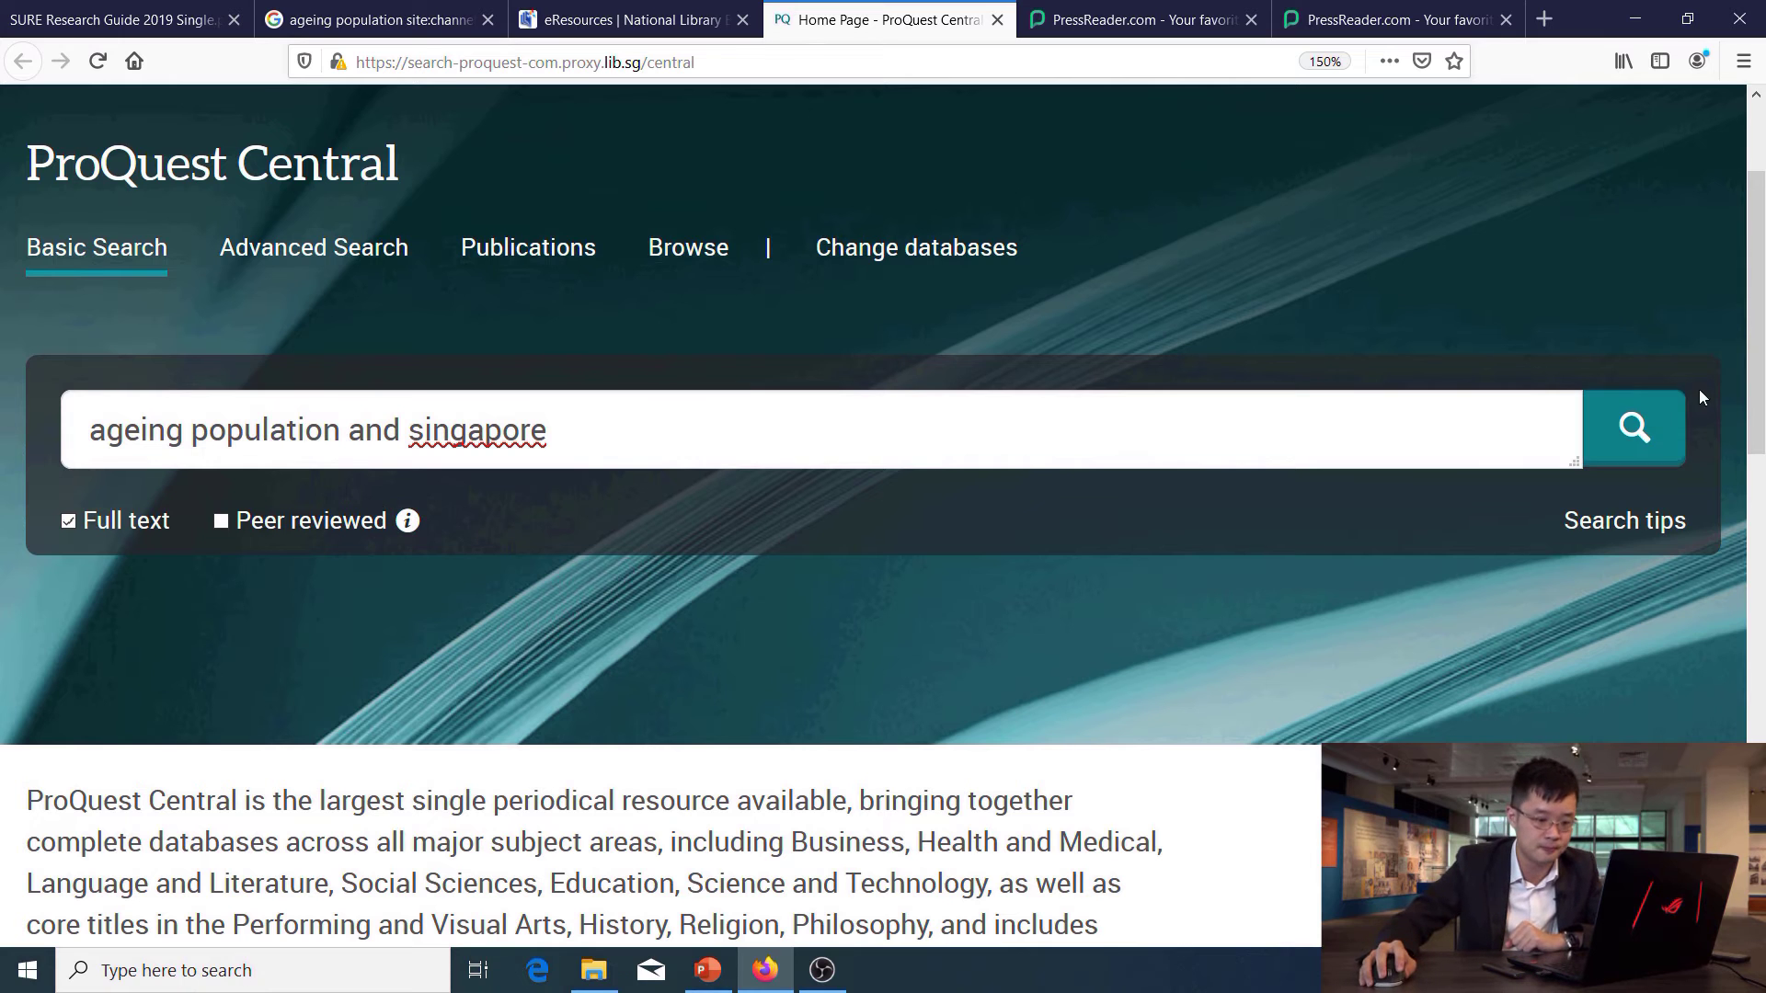
Run the ProQuest search for 'ageing population and singapore' and scan the results.
click(1637, 426)
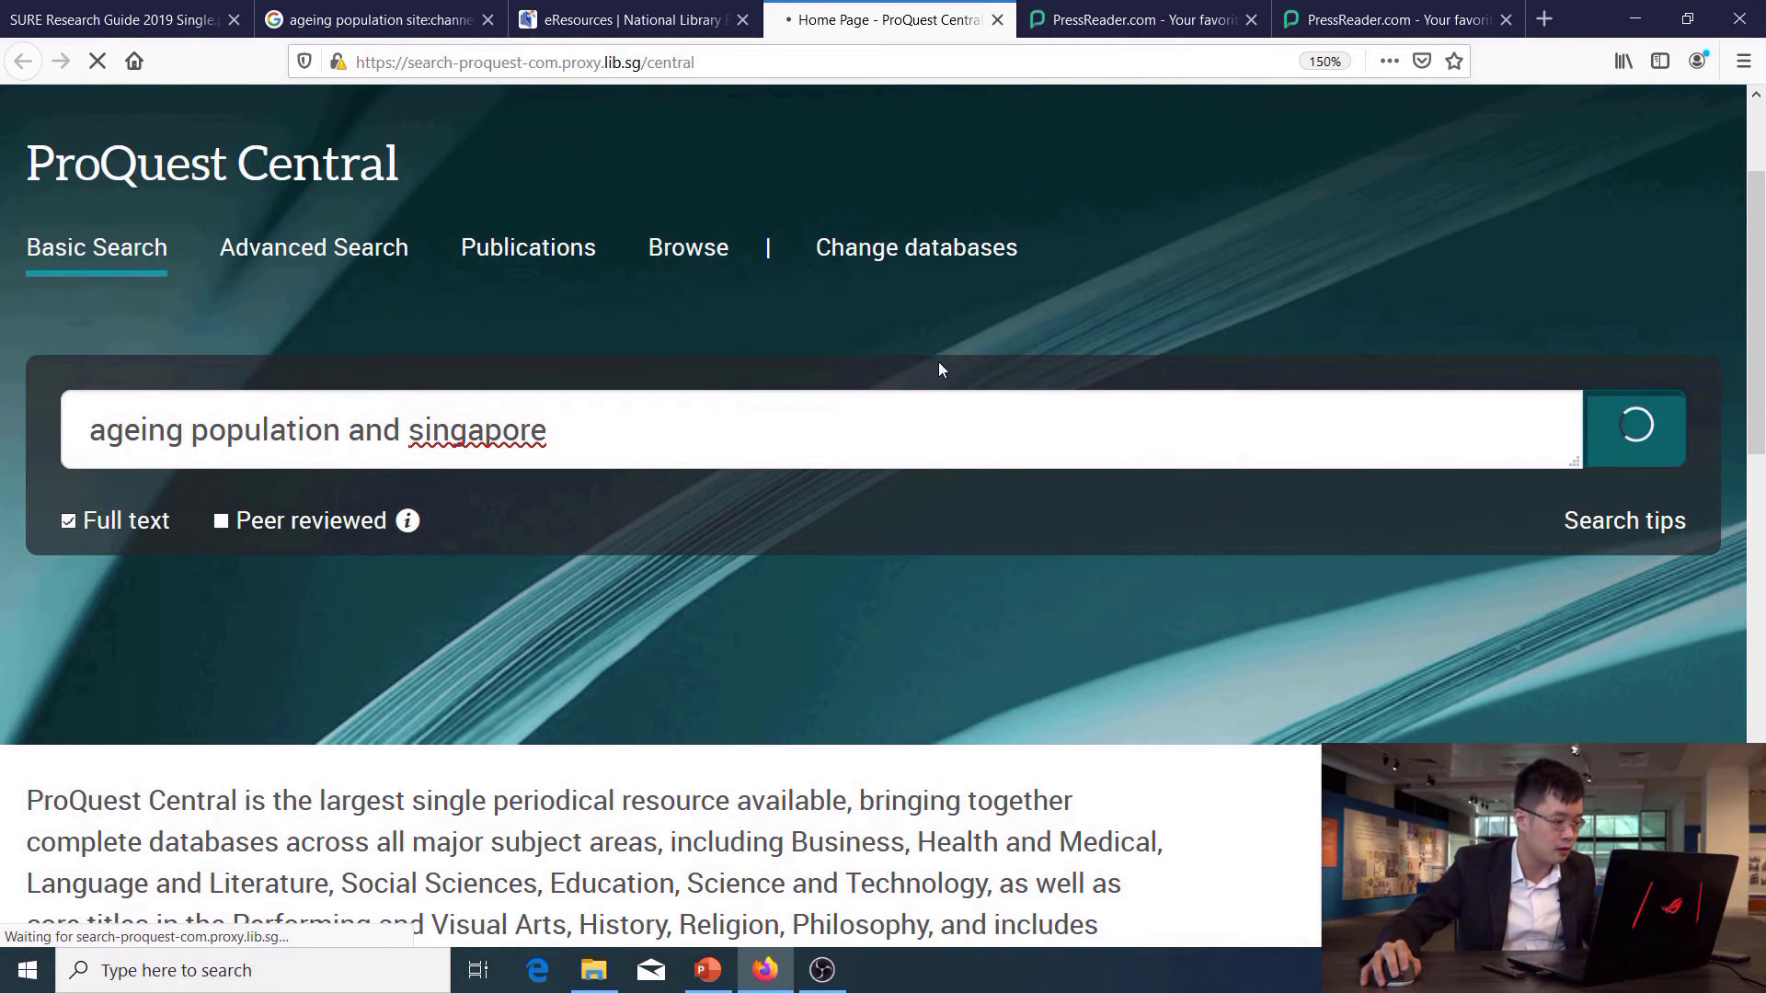
scroll(924, 358, down, 2)
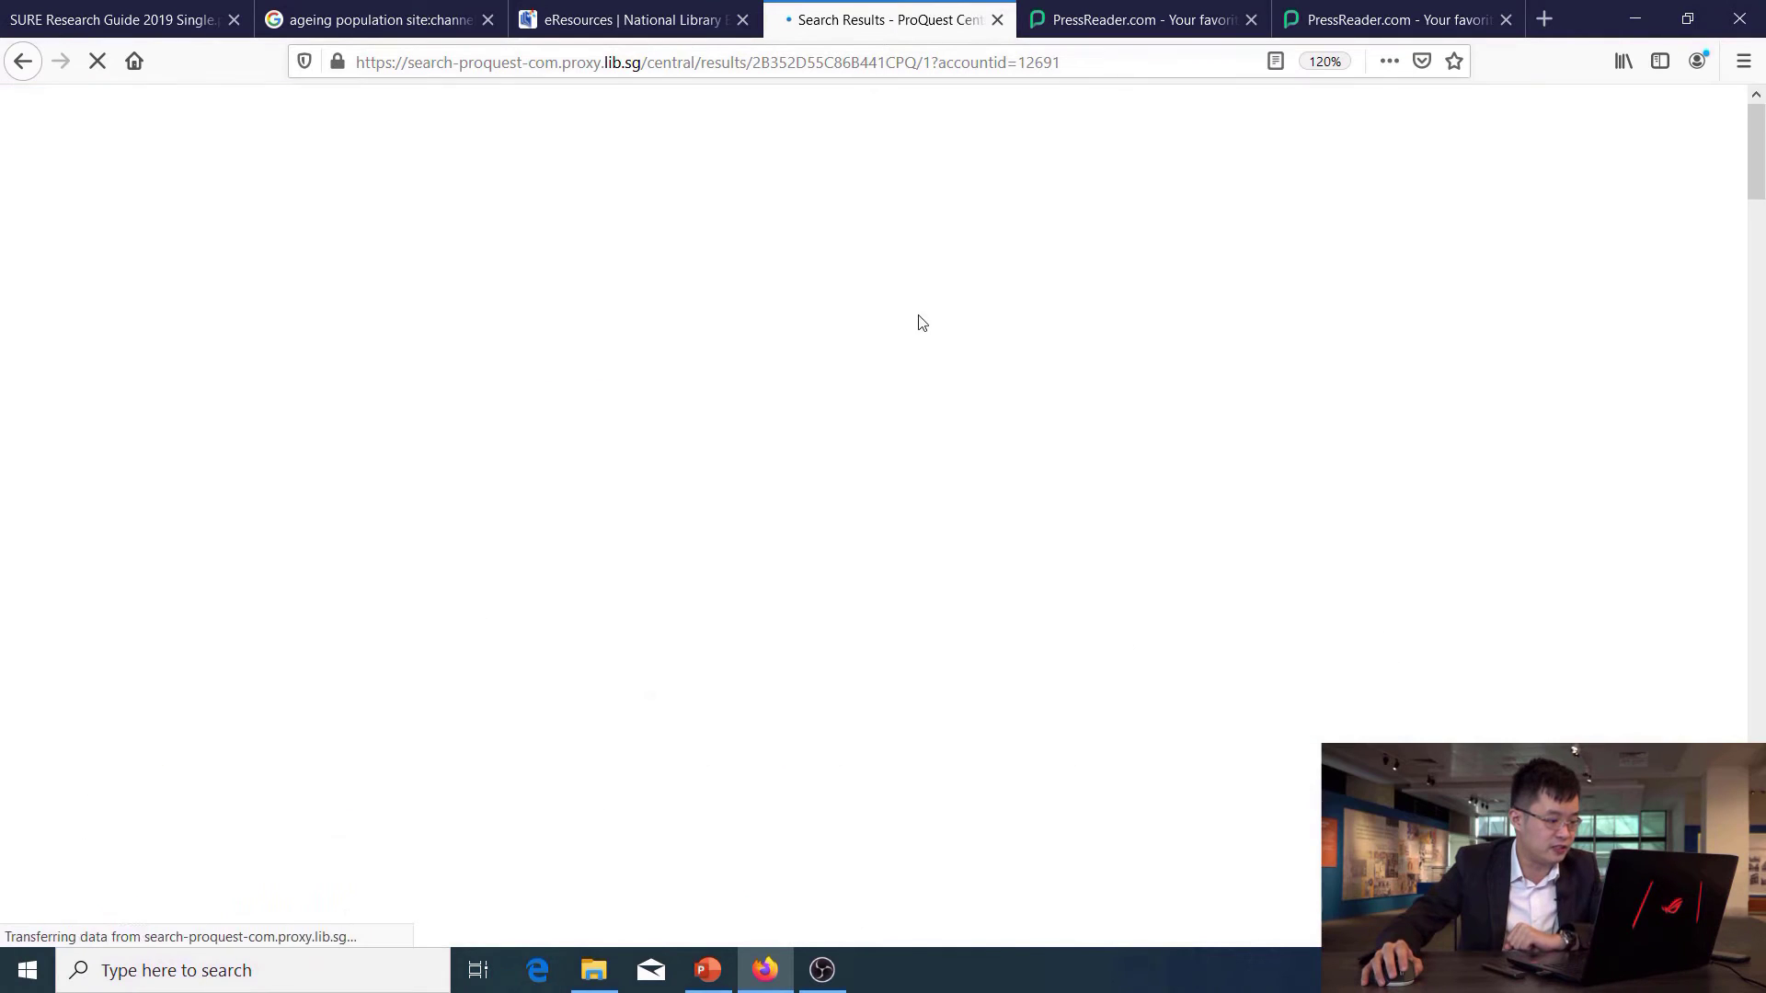
scroll(476, 336, down, 2)
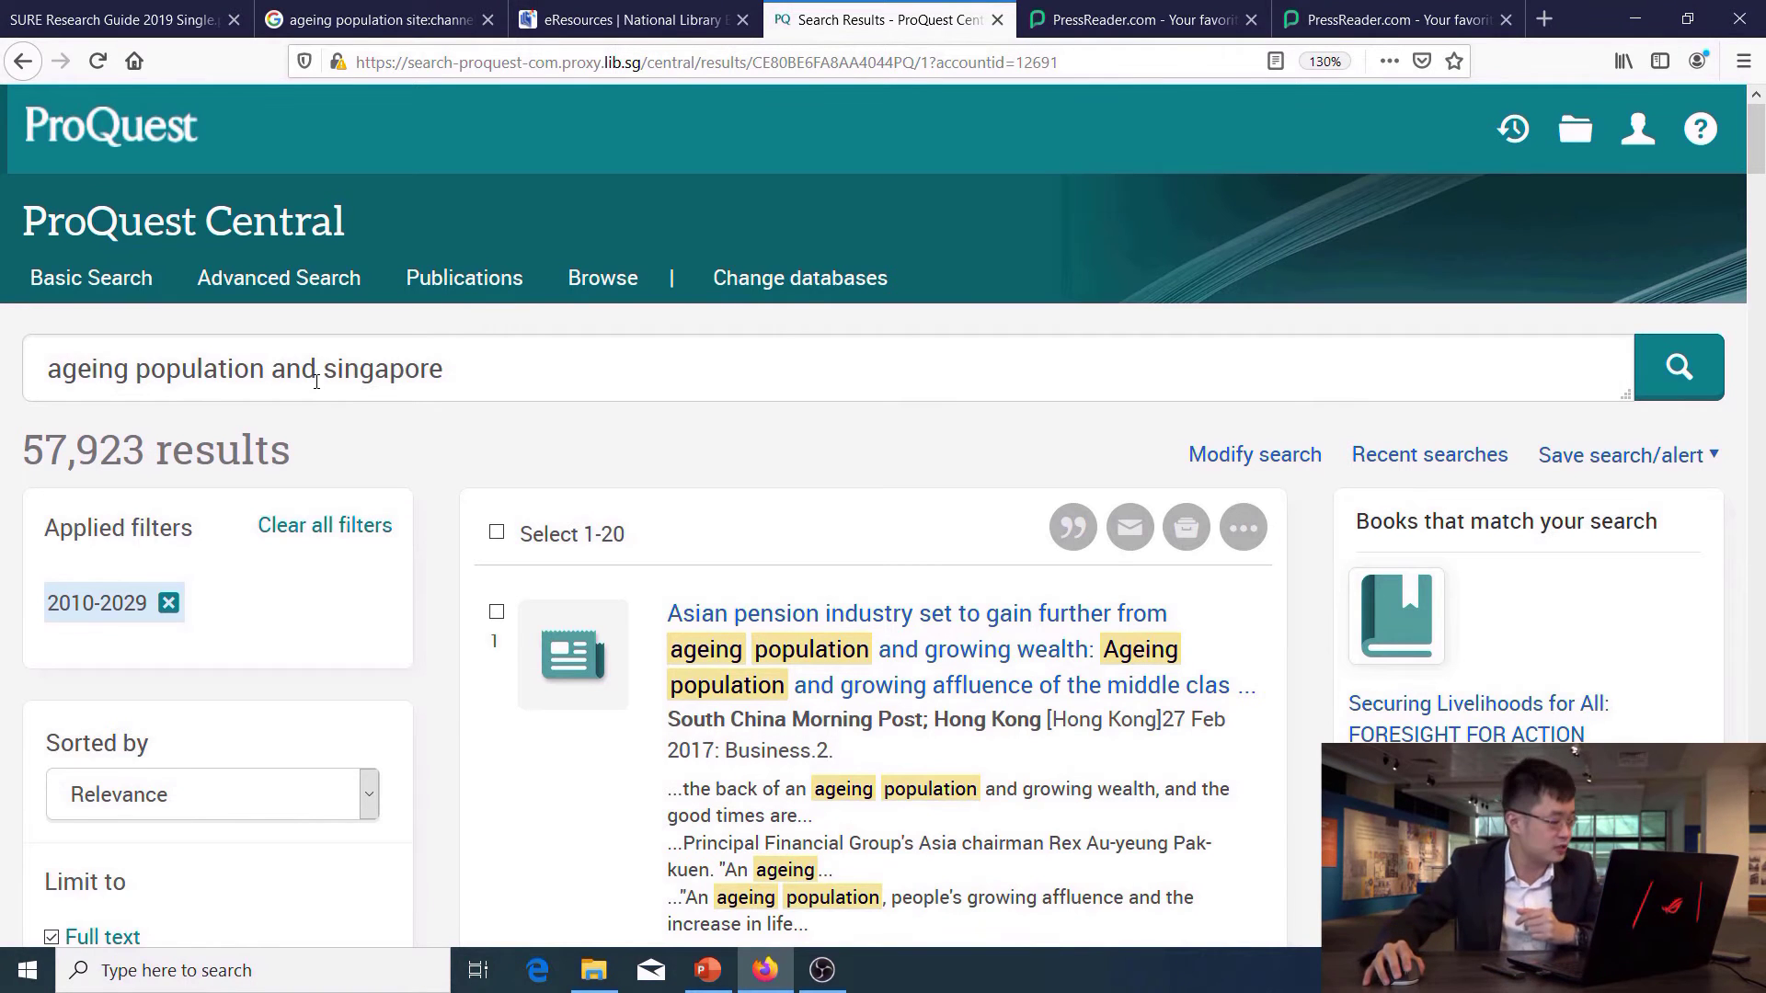
scroll(316, 381, down, 5)
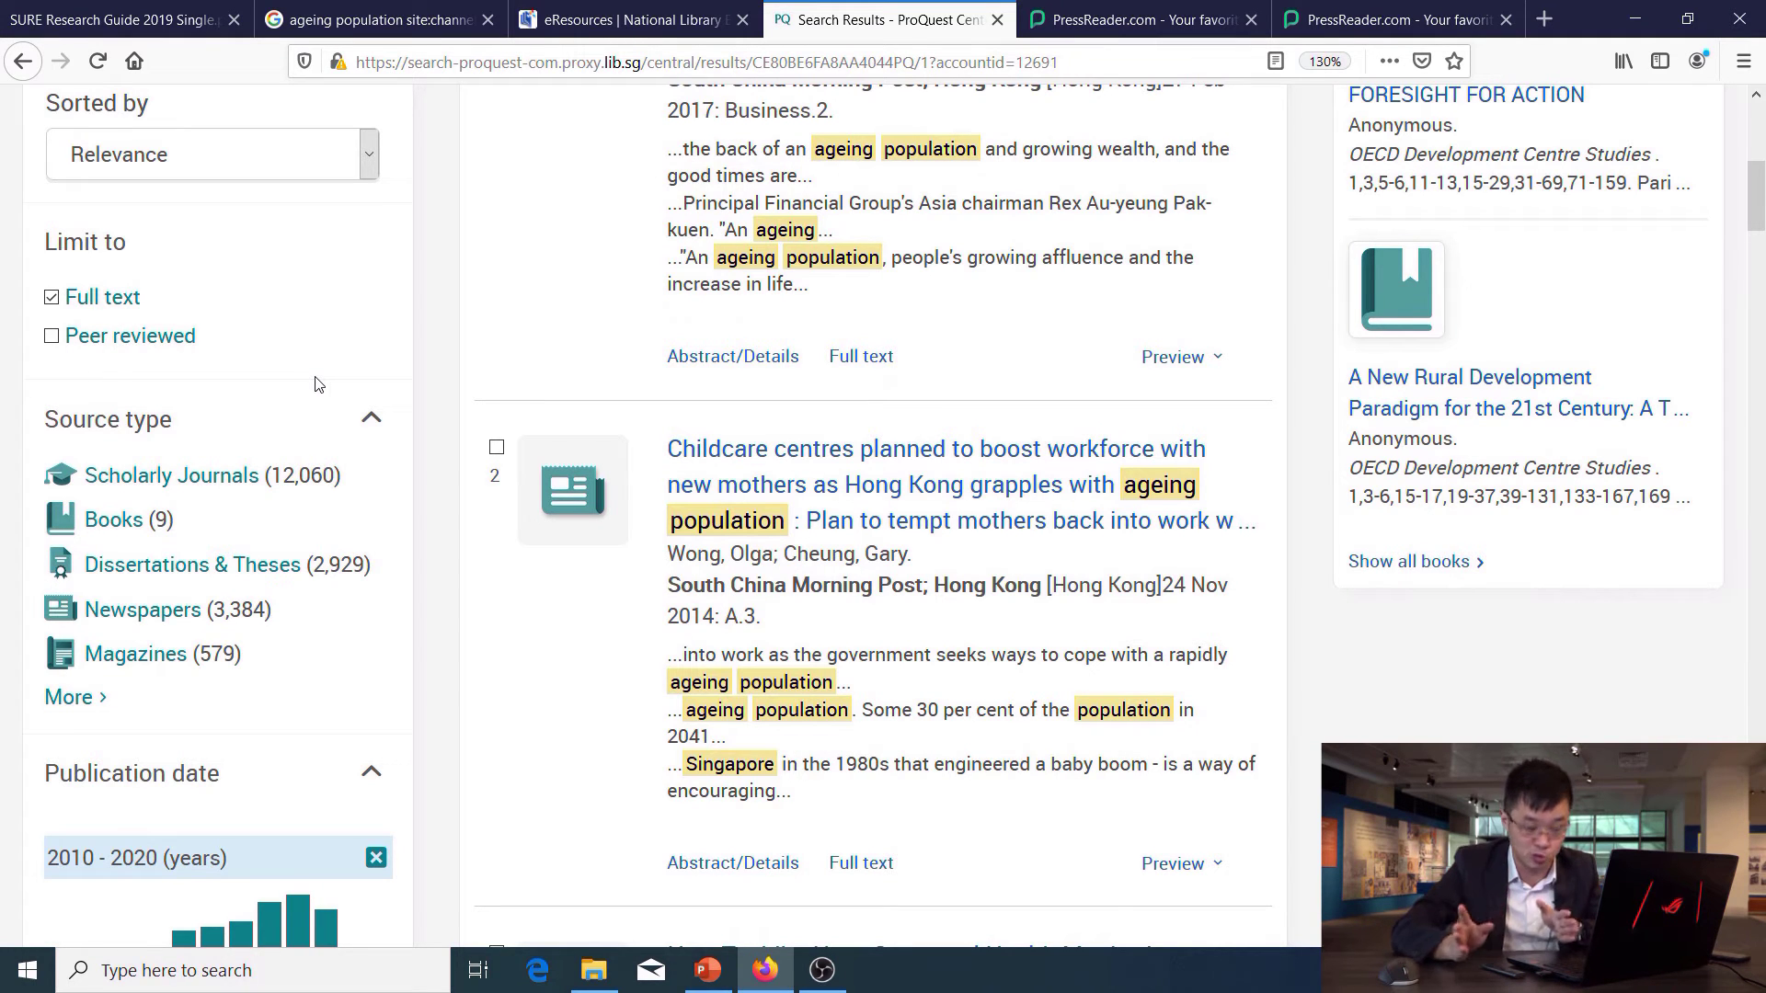
Filter the results to Scholarly Journals under Source type, leaving 12,060 results.
click(148, 470)
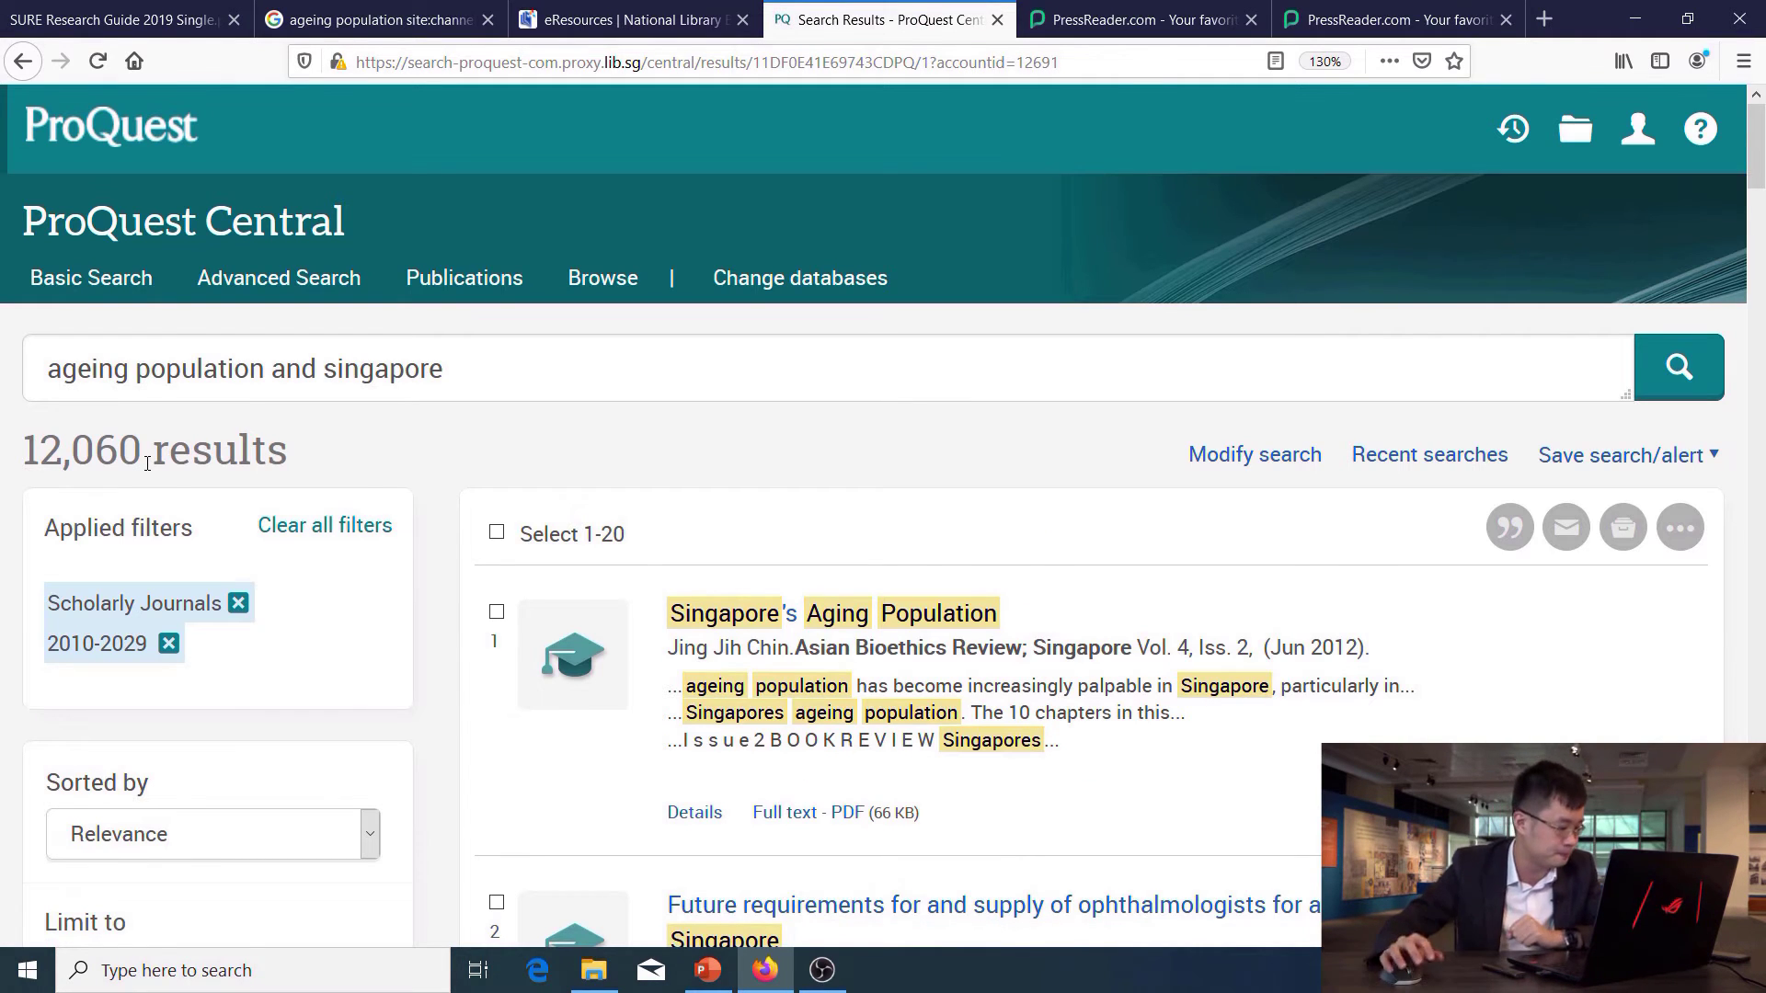
scroll(795, 368, down, 2)
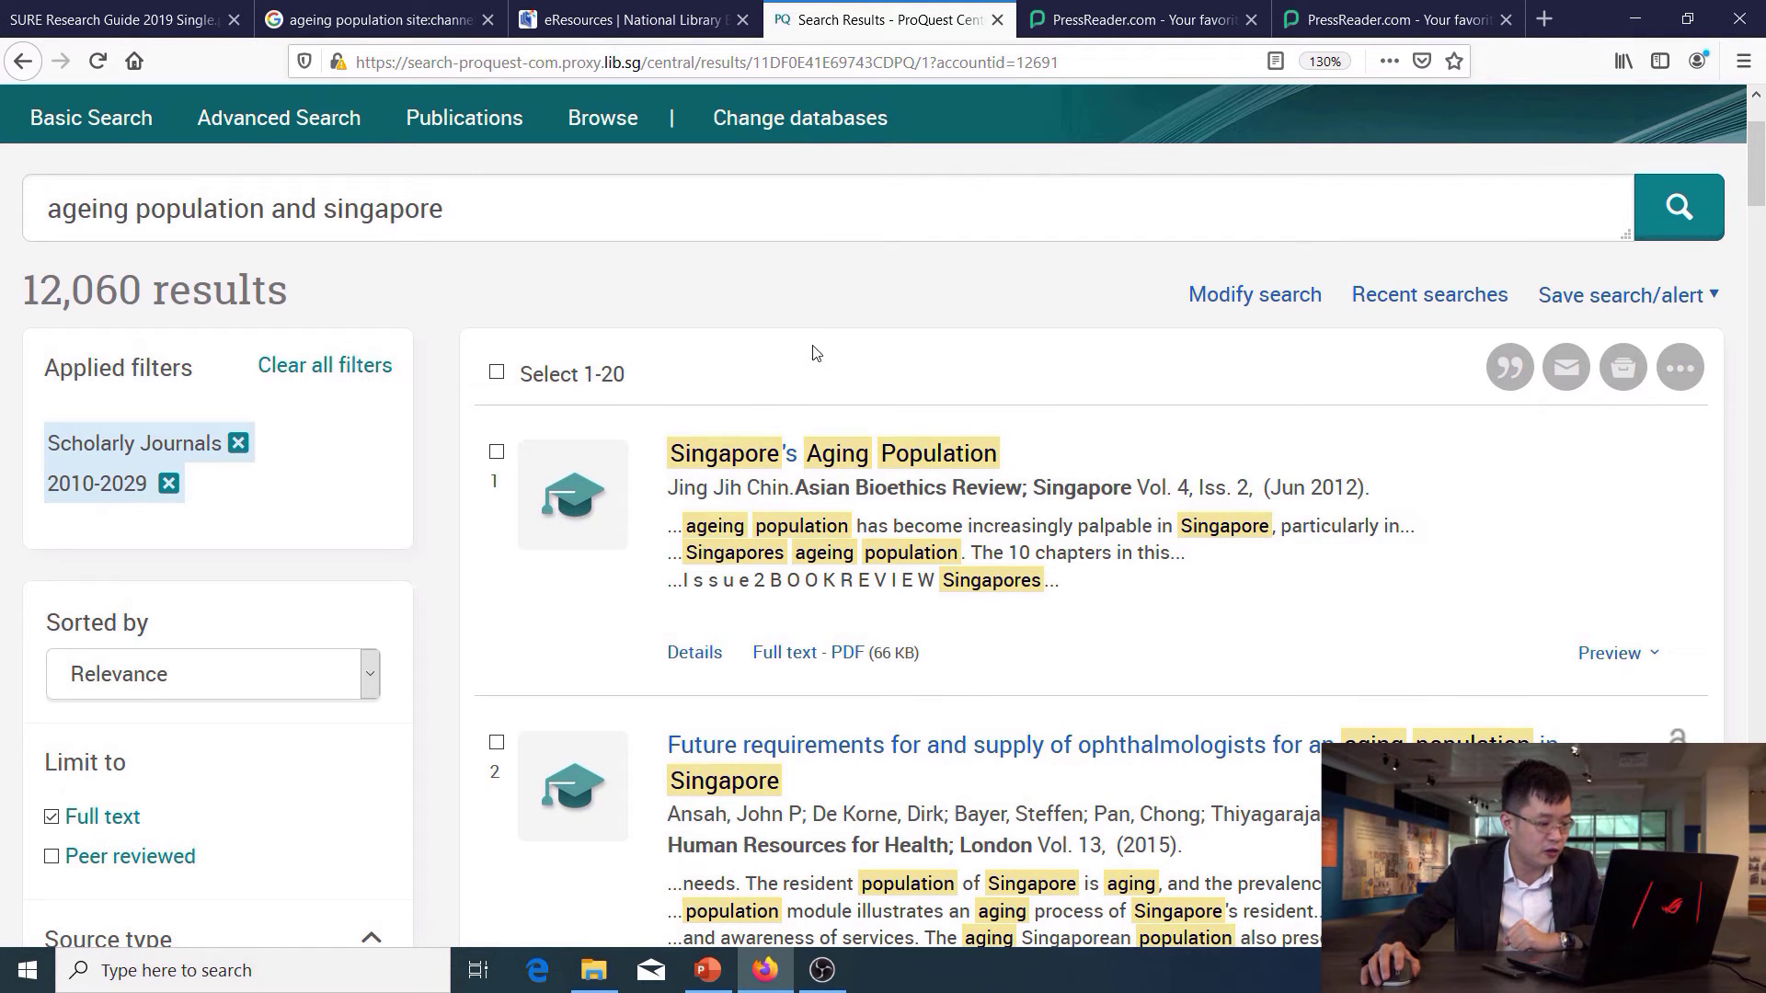
scroll(1044, 377, down, 4)
scroll(1047, 374, up, 4)
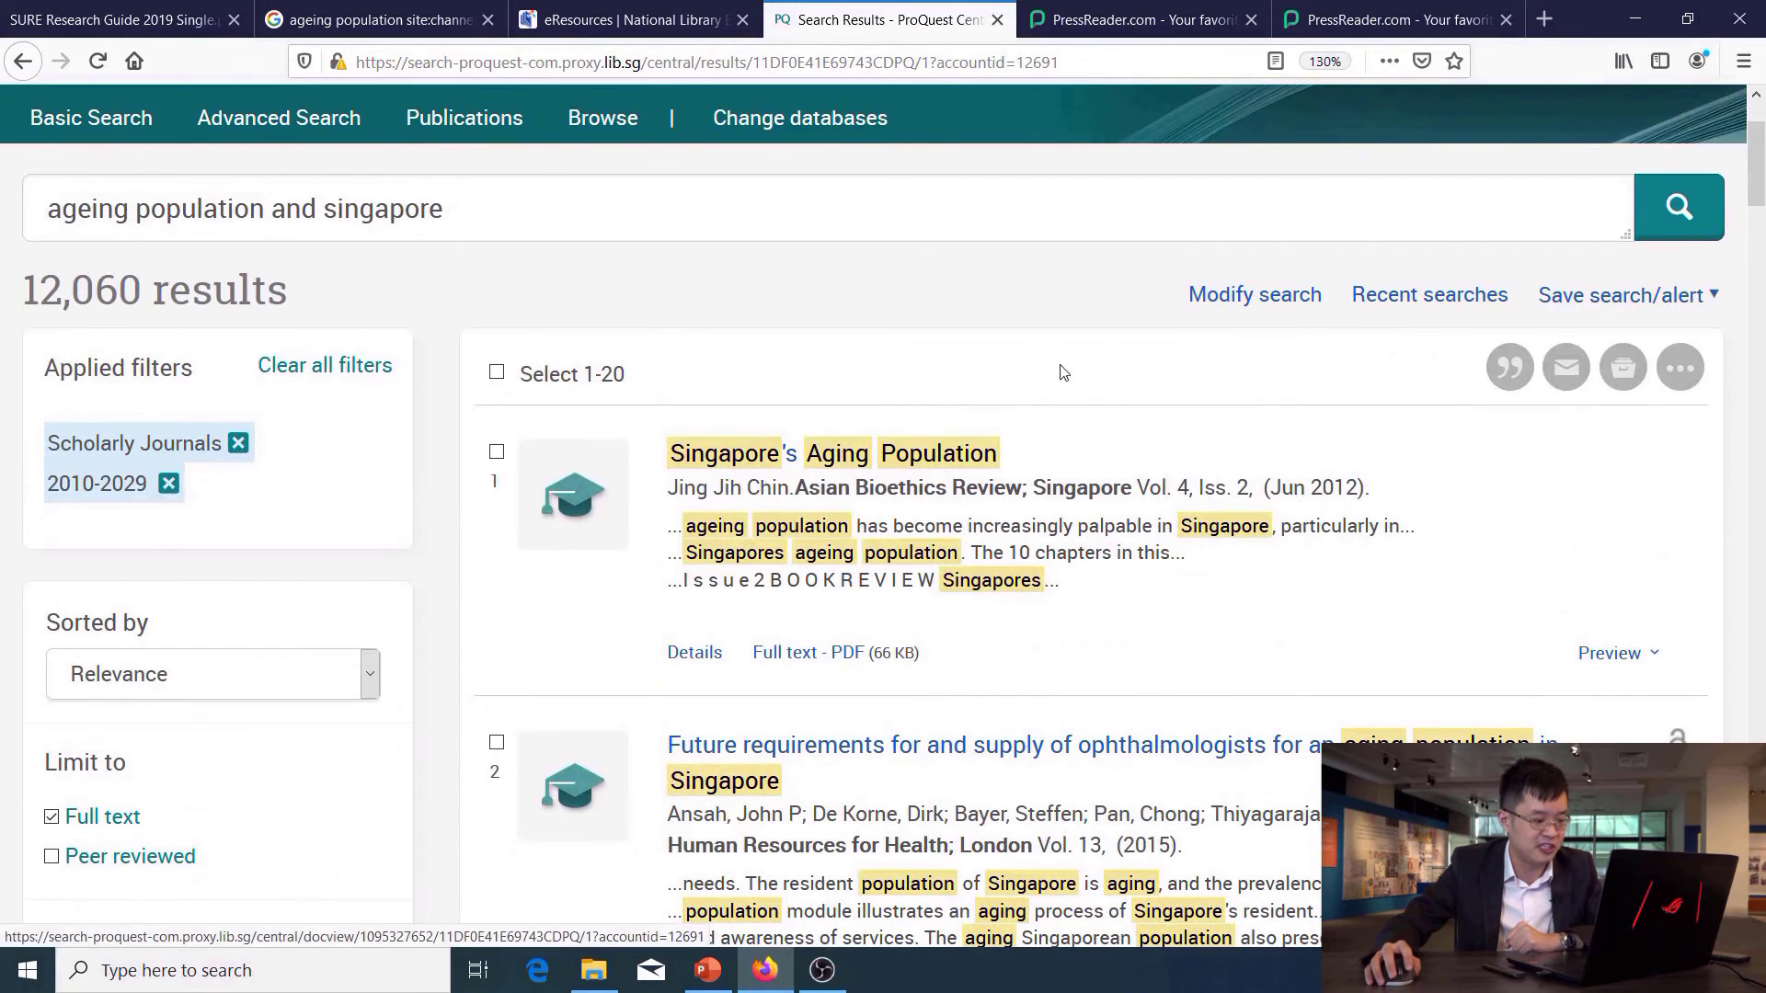
Open the first result, 'Singapore's Aging Population' (Asian Bioethics Review, 2012), and scroll through its PDF.
click(888, 448)
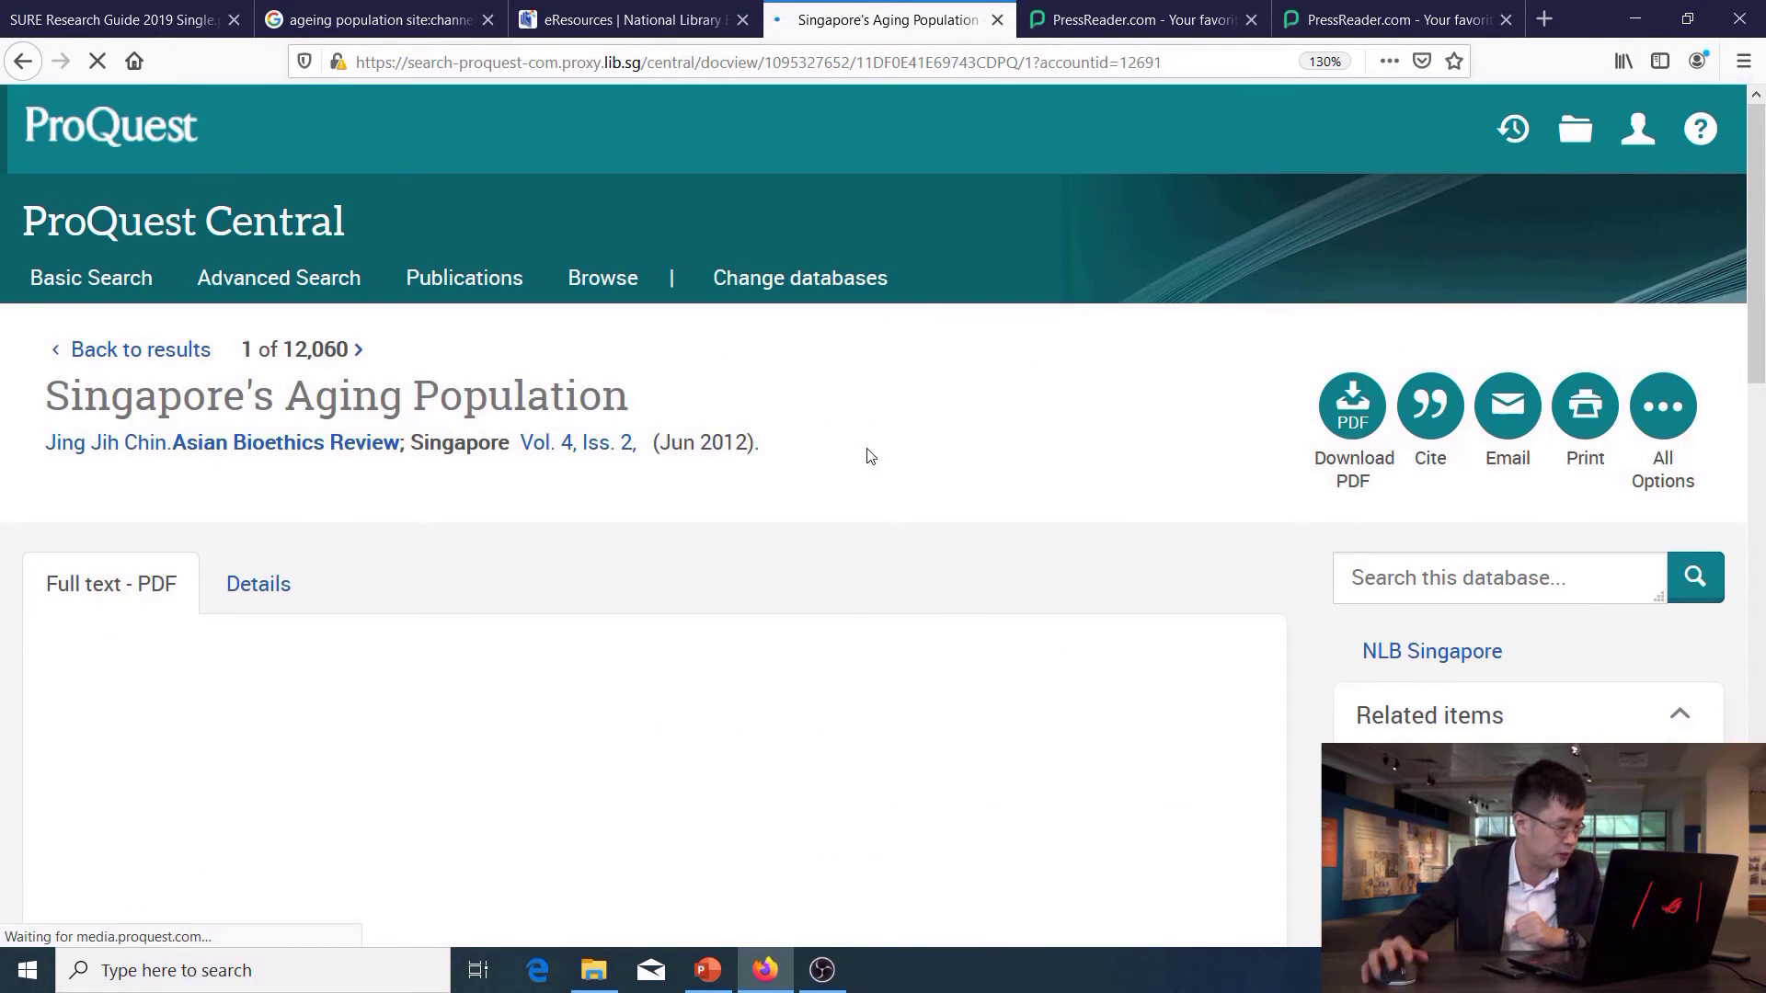
scroll(859, 449, down, 5)
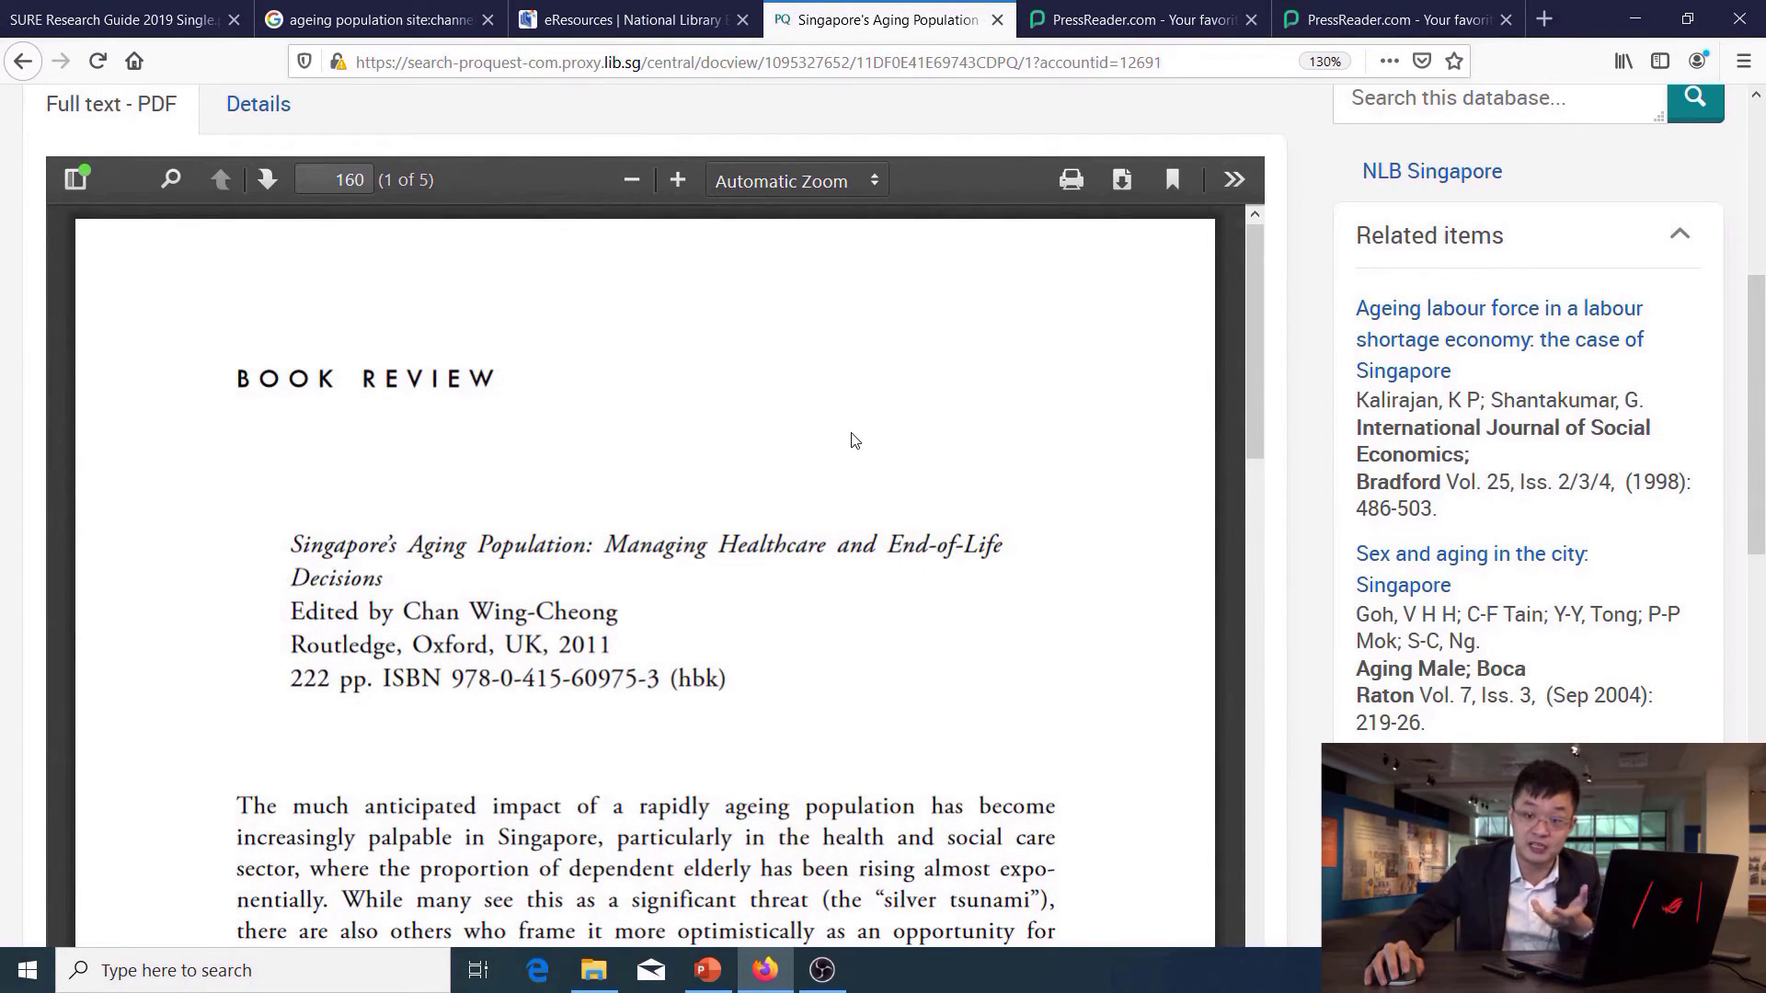
scroll(854, 441, down, 1)
scroll(854, 433, down, 4)
scroll(855, 429, down, 1)
scroll(856, 423, up, 6)
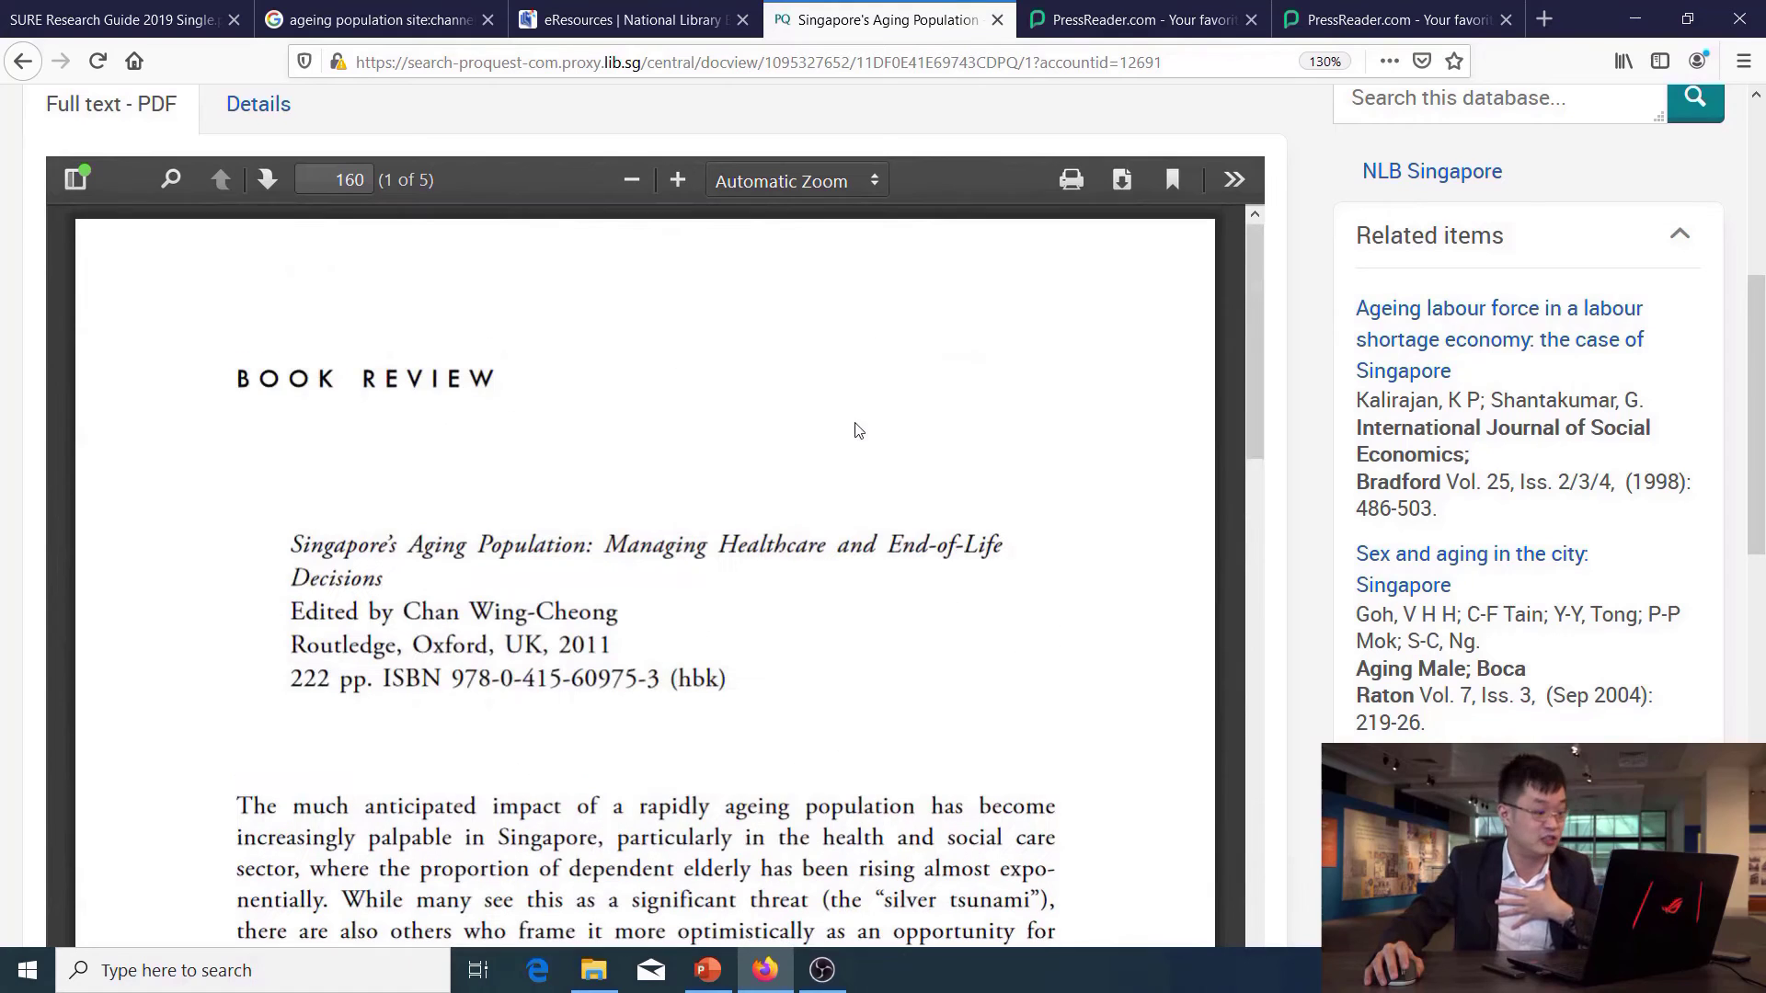
scroll(1278, 386, up, 5)
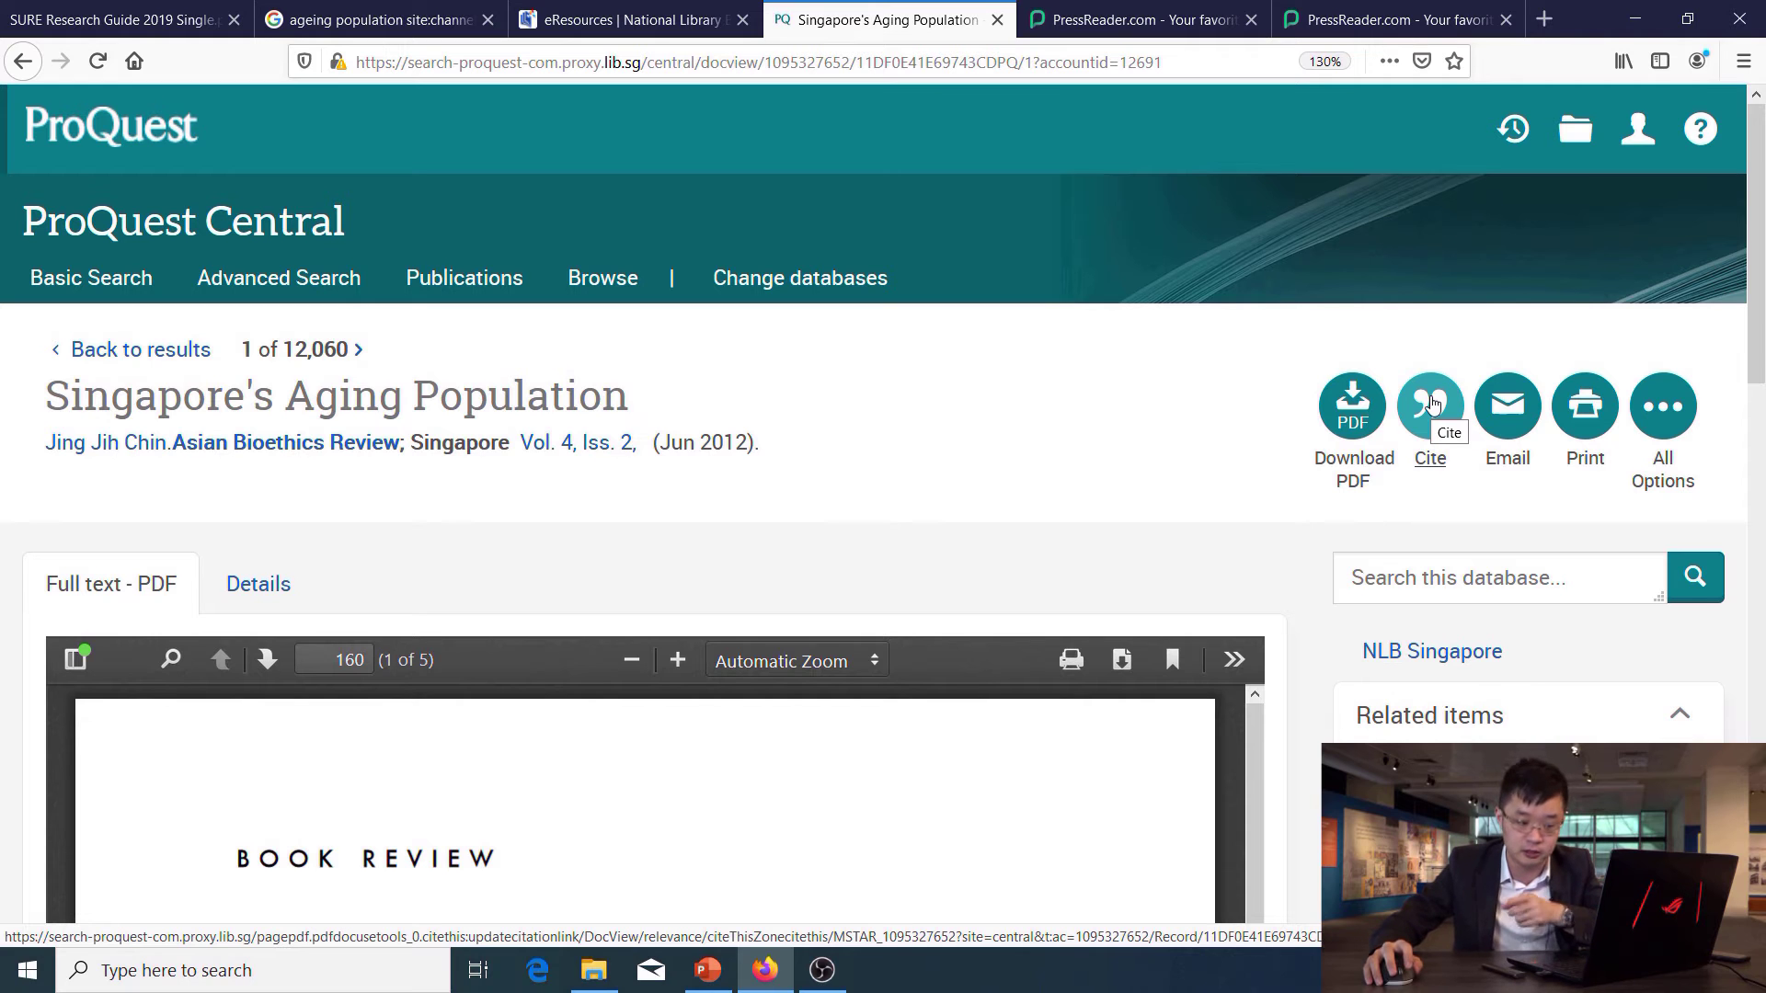
Bring up the article's citation and select the default AMA citation text.
click(1430, 409)
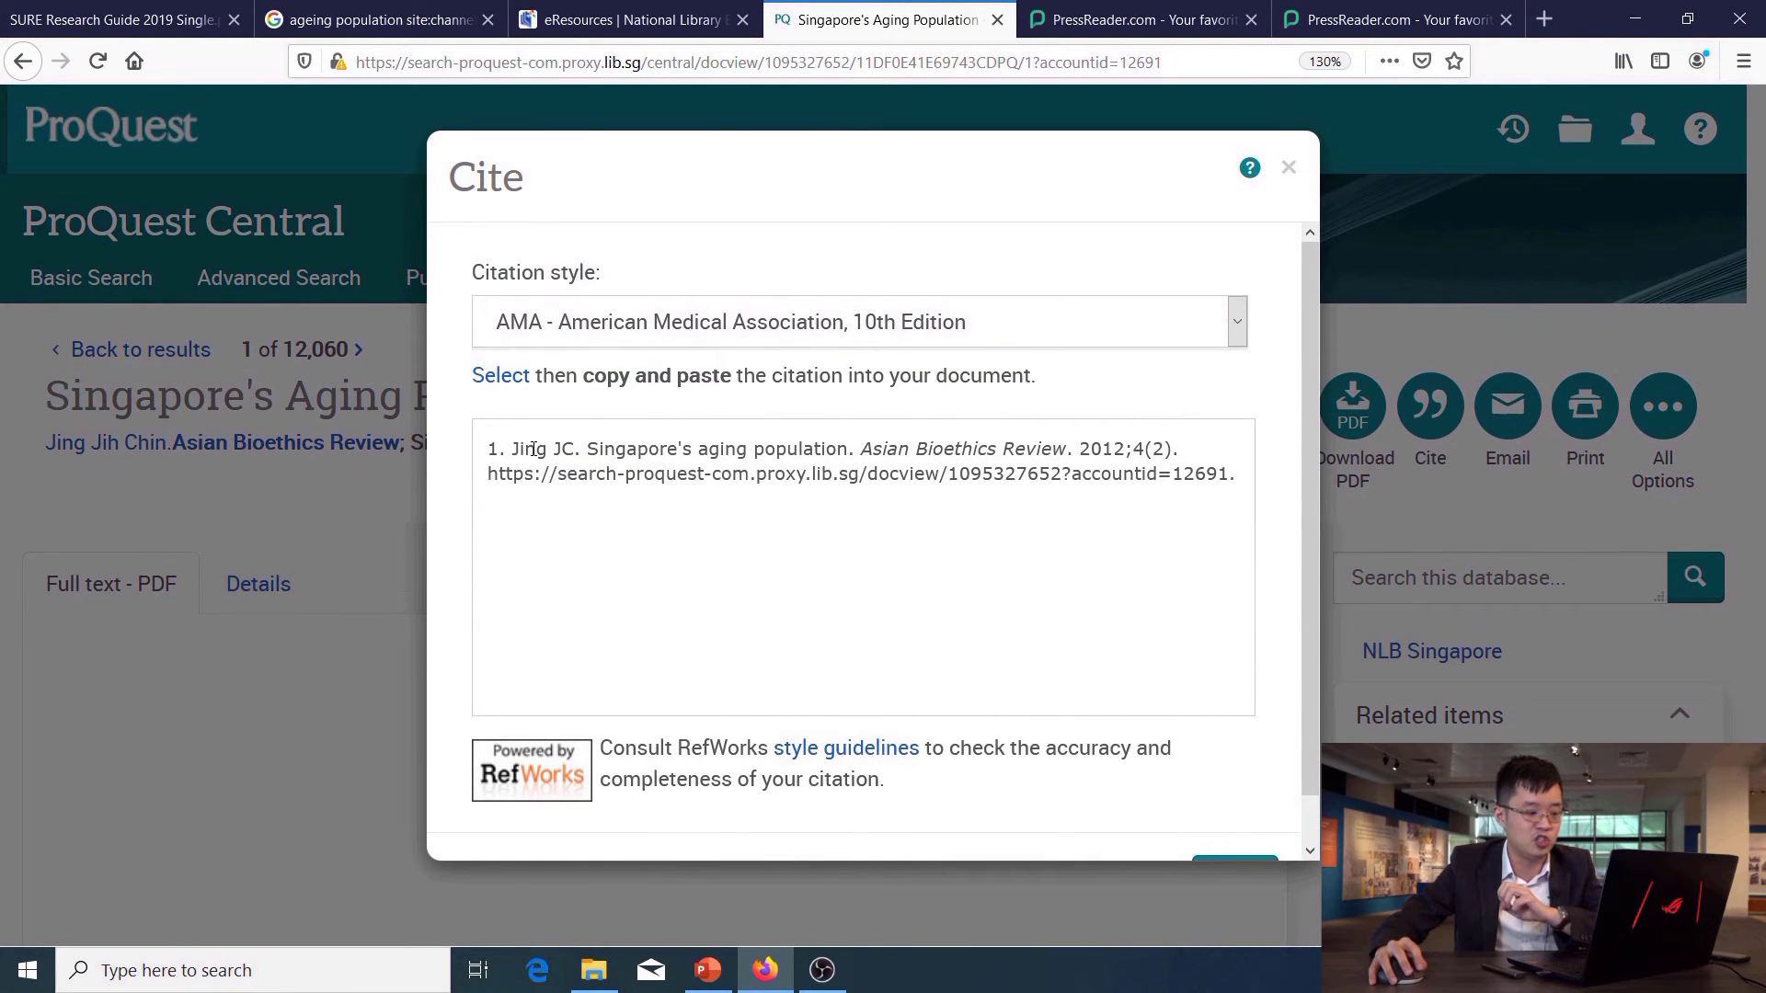
drag(493, 449, 1237, 495)
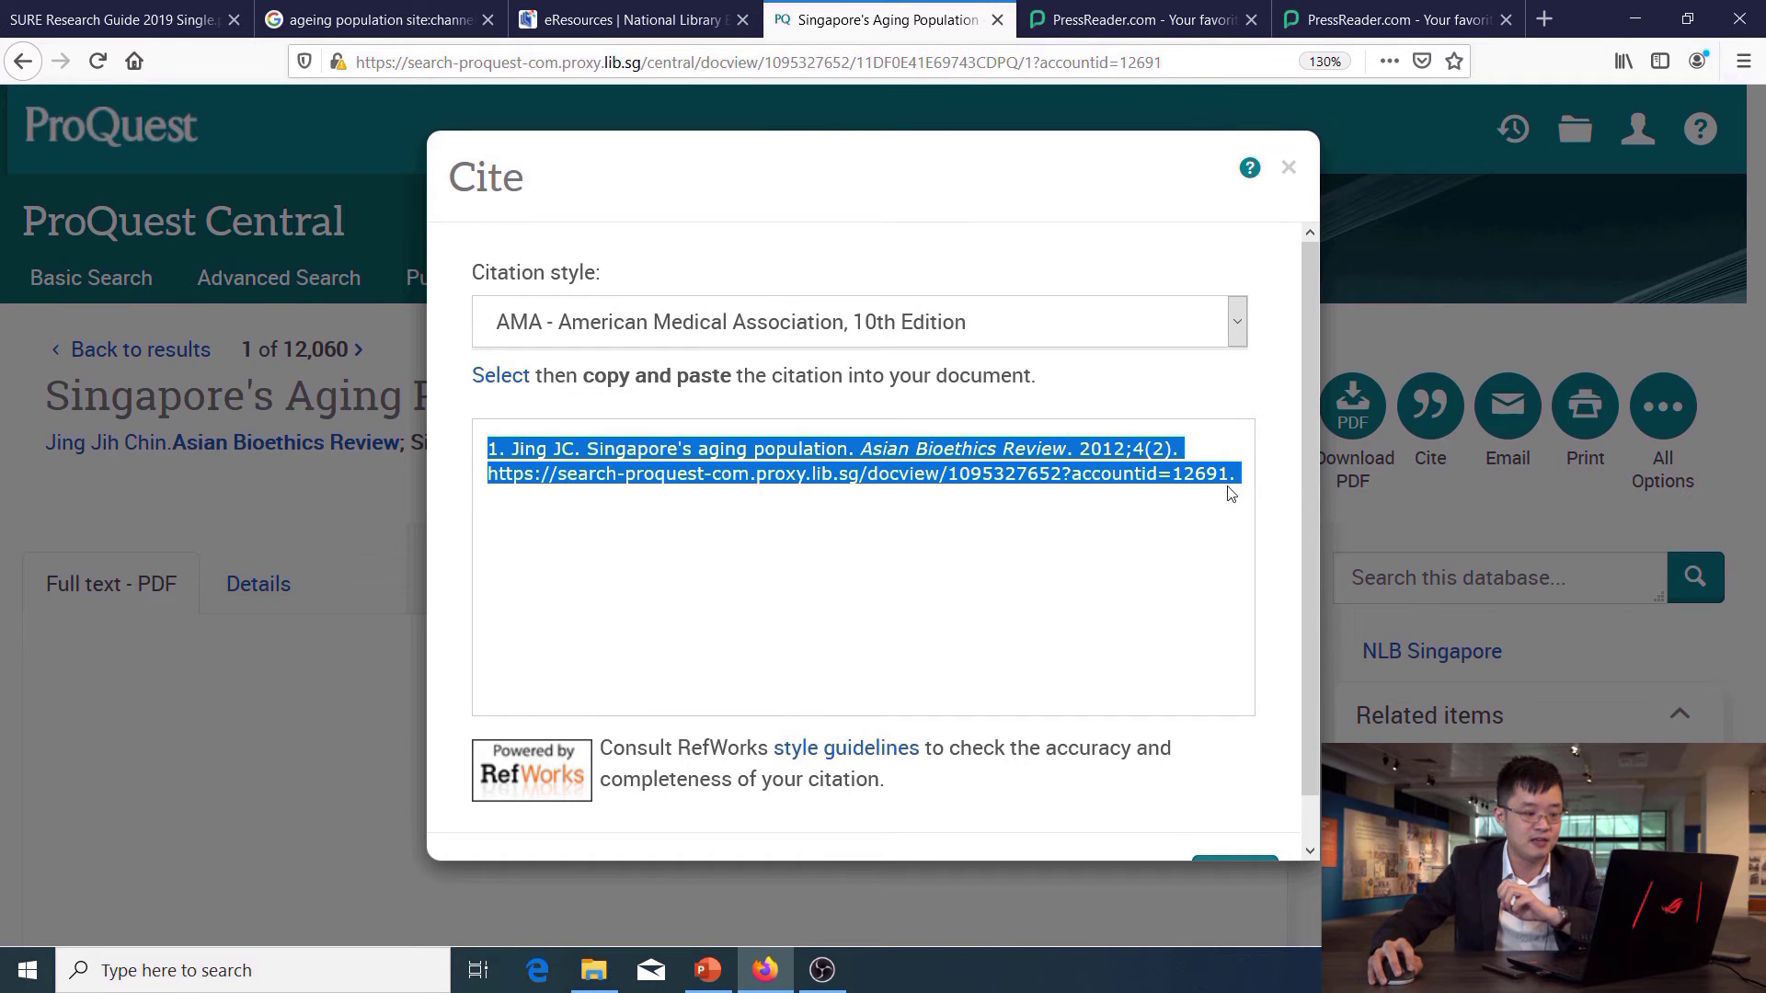
click(1052, 542)
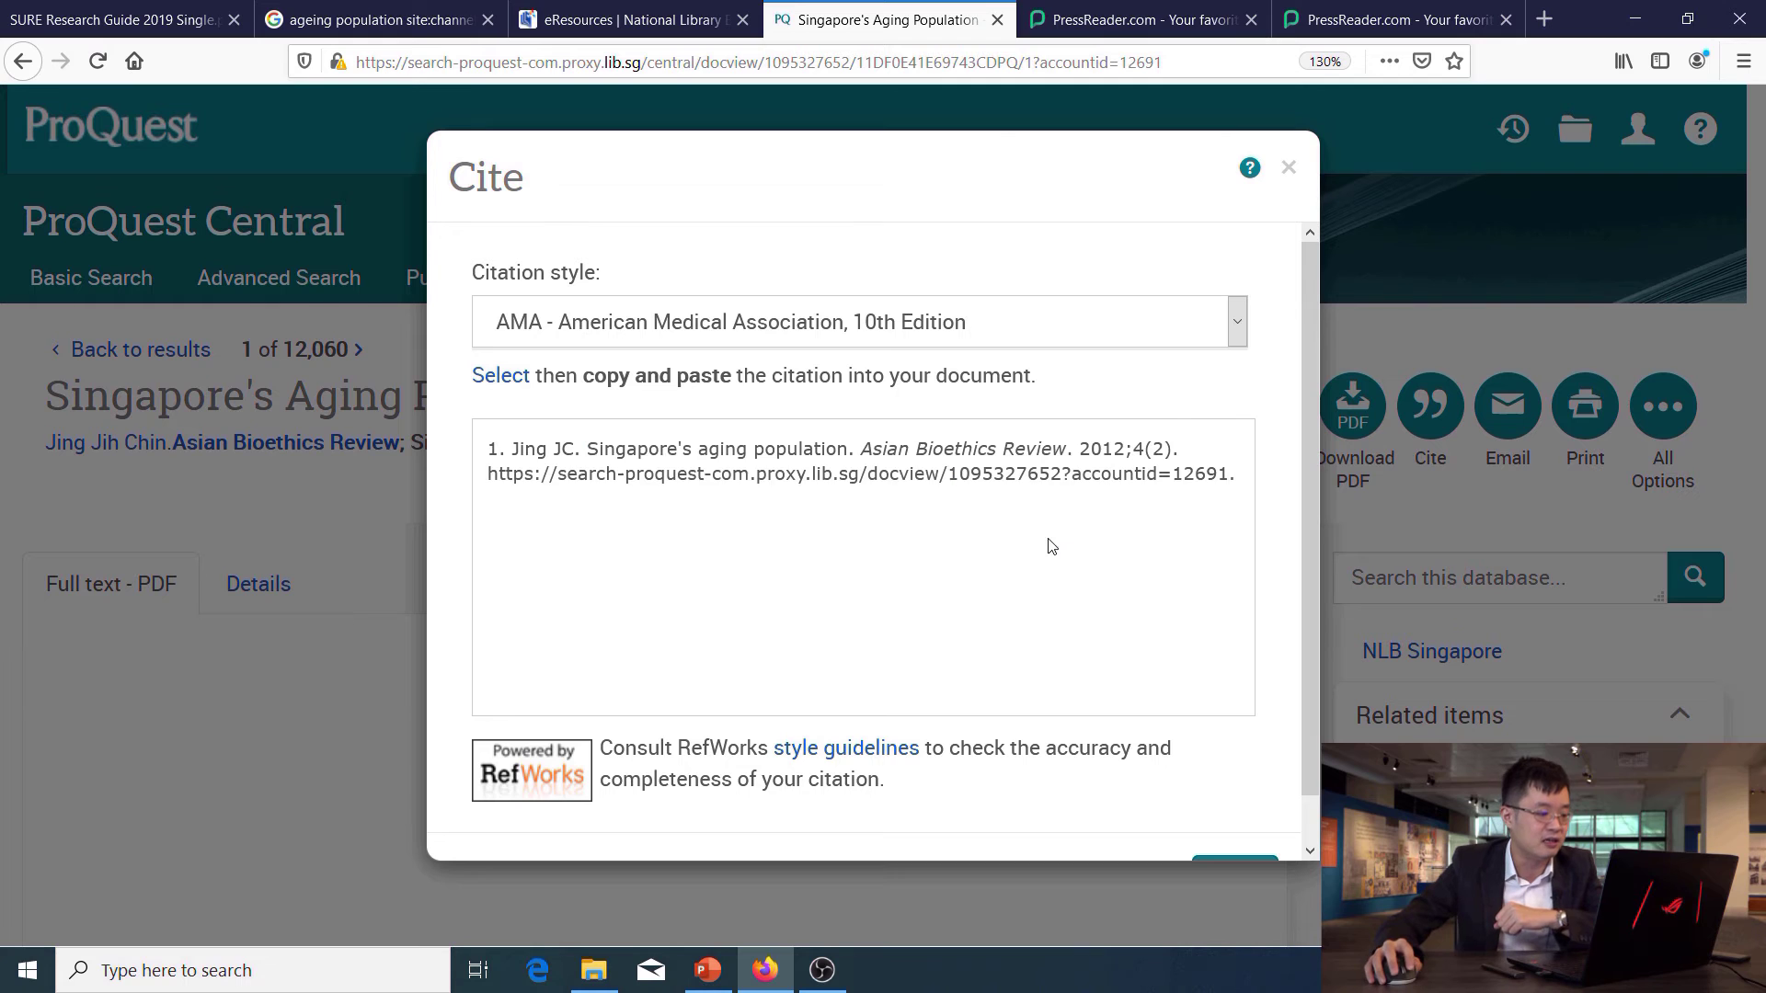
Switch the citation style to Harvard and select the Harvard citation text.
click(835, 319)
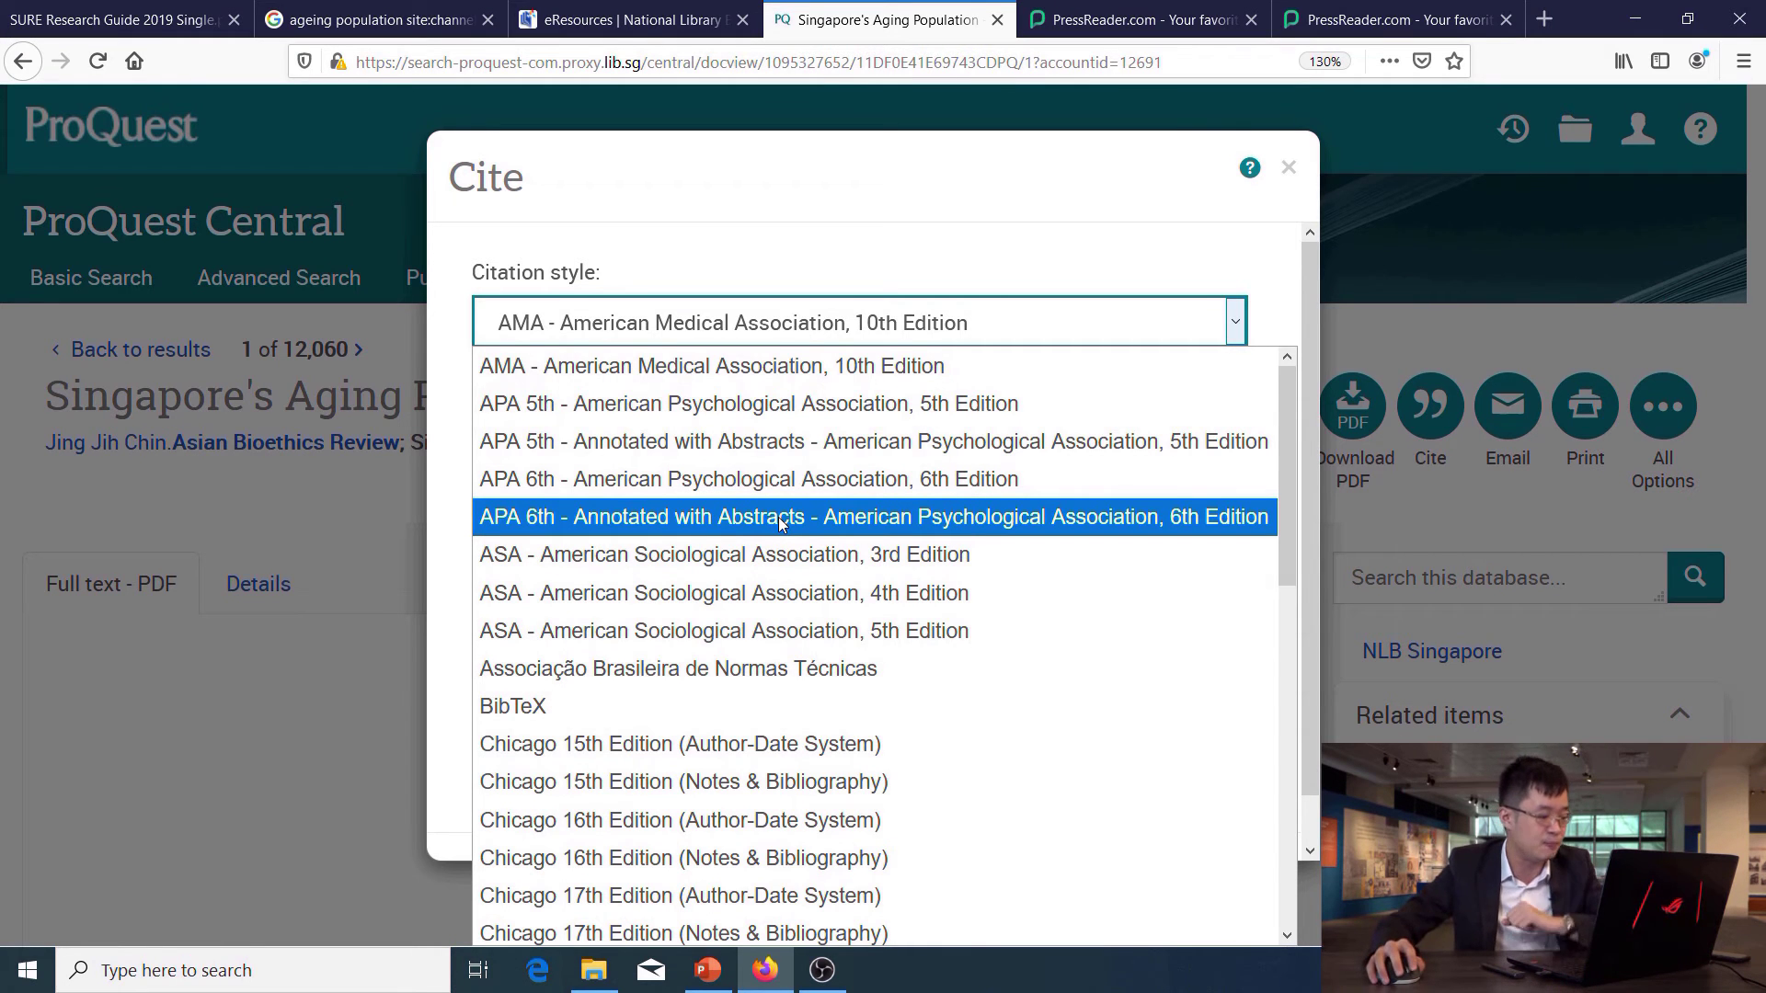
scroll(780, 519, down, 2)
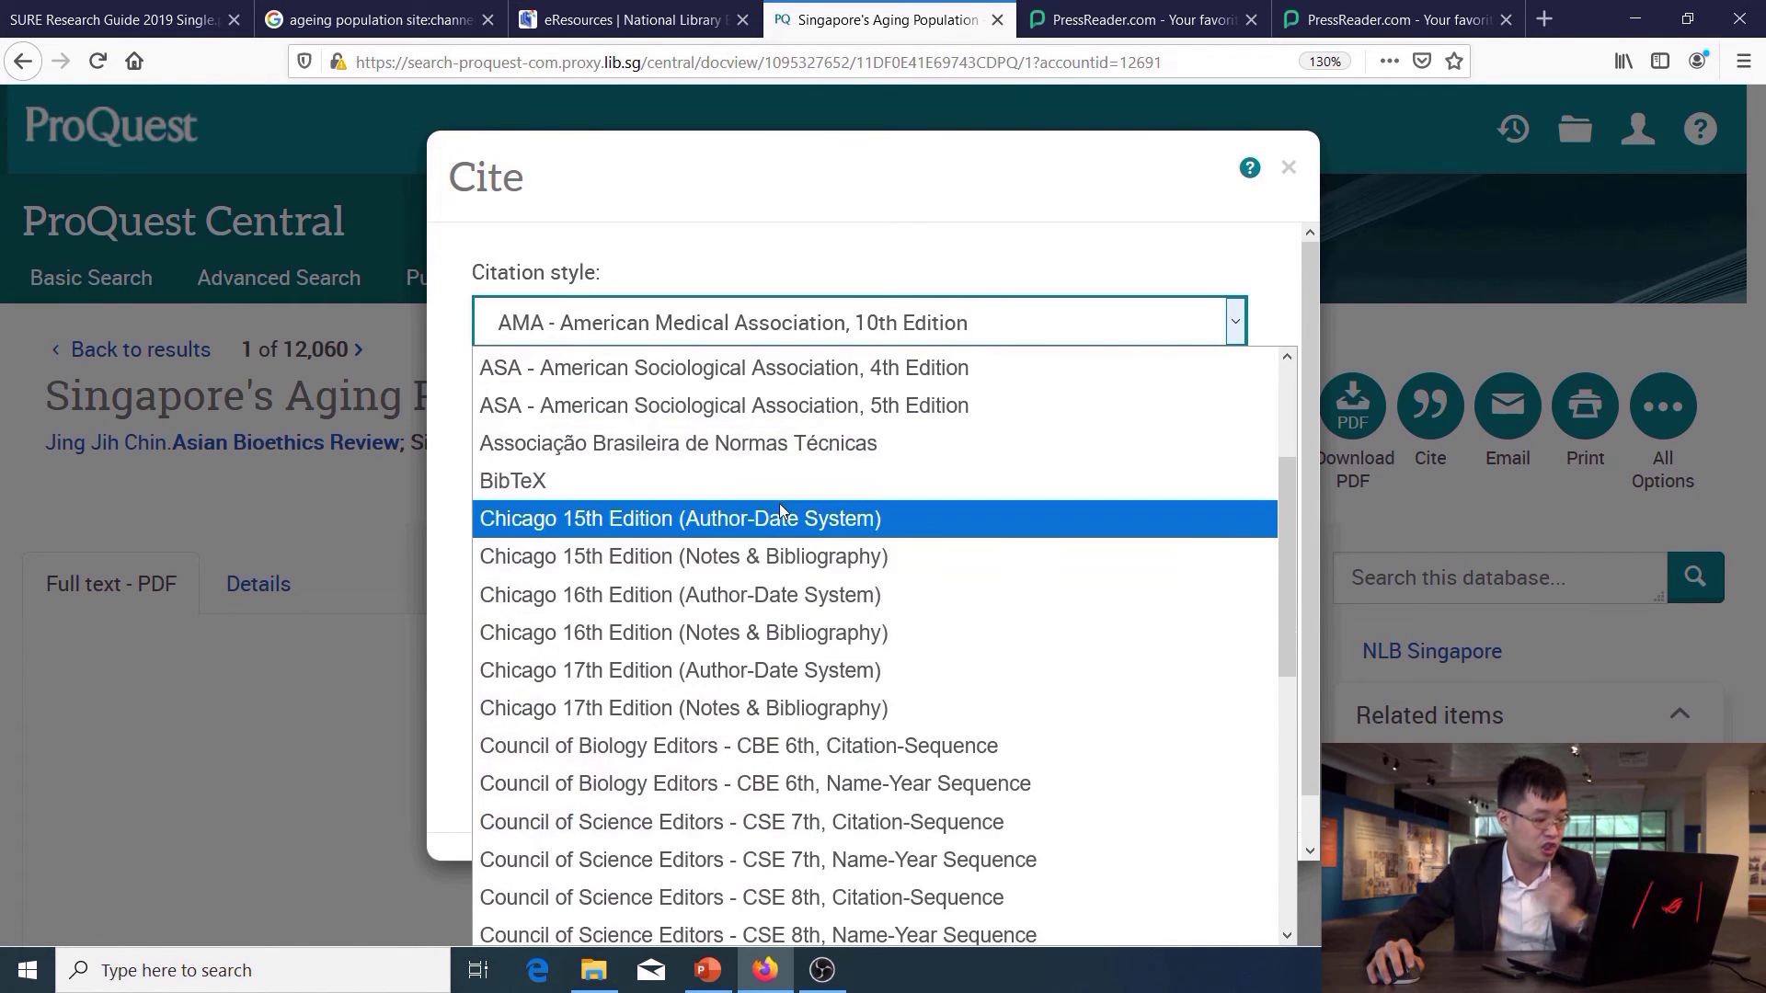
scroll(777, 505, down, 4)
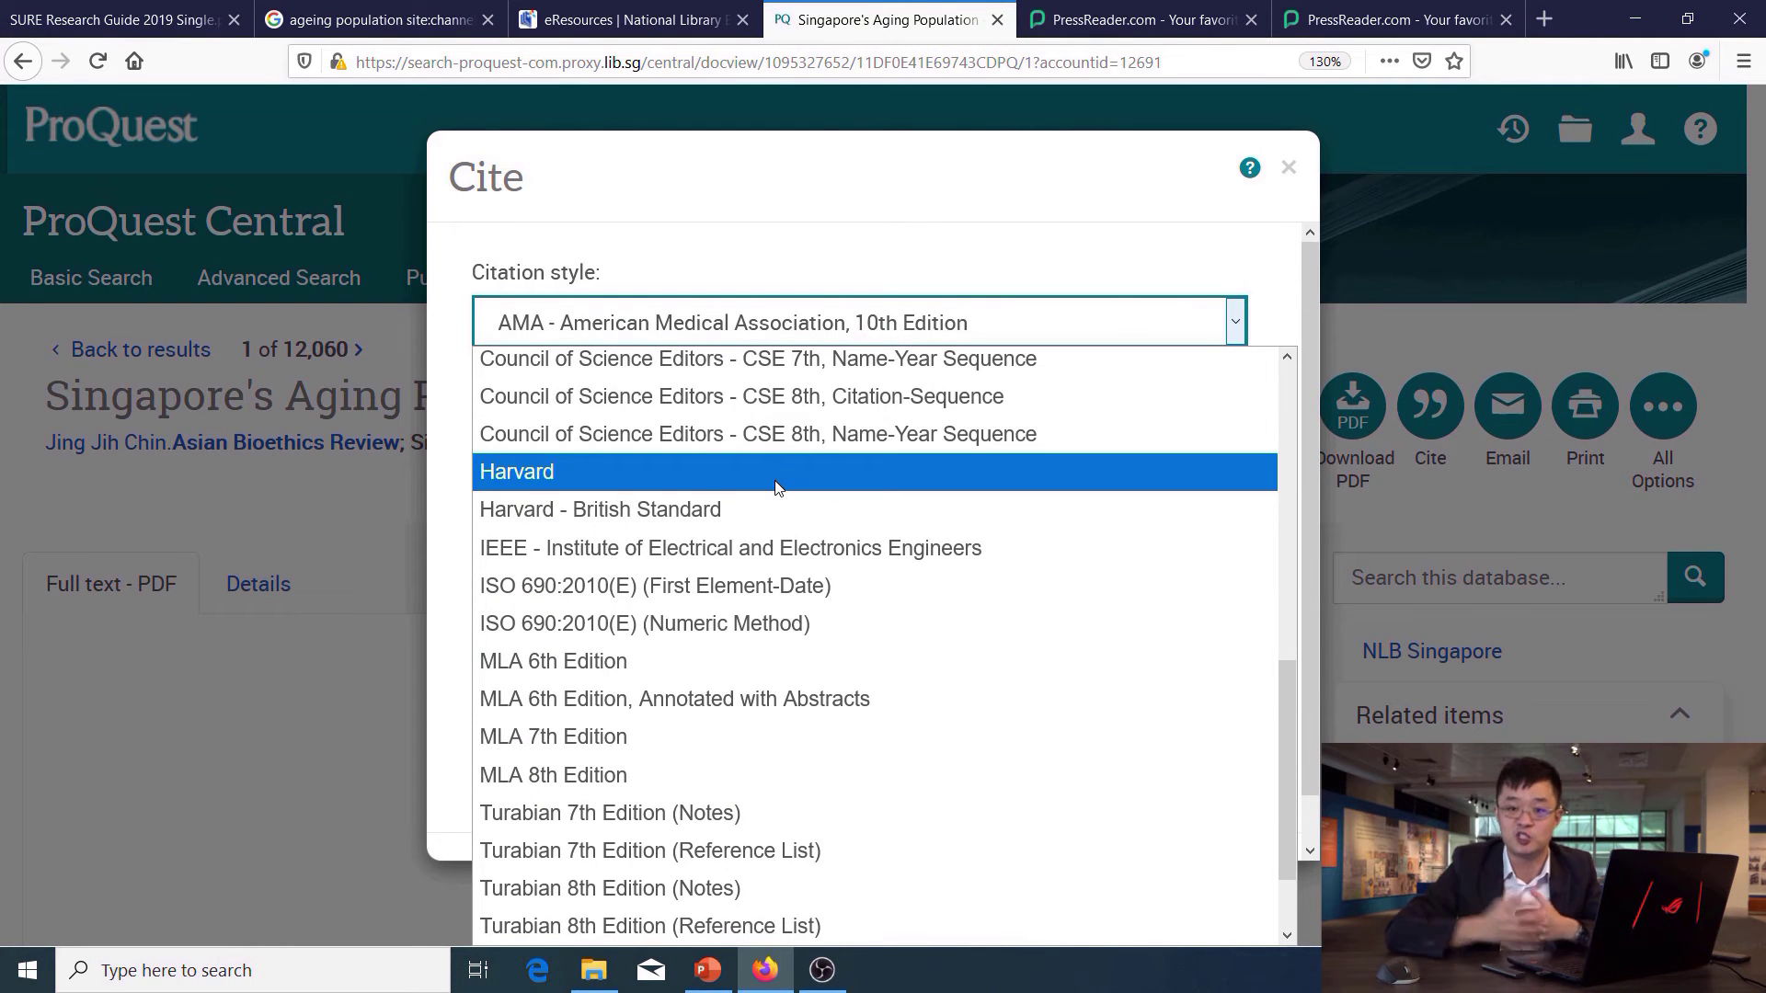
click(777, 471)
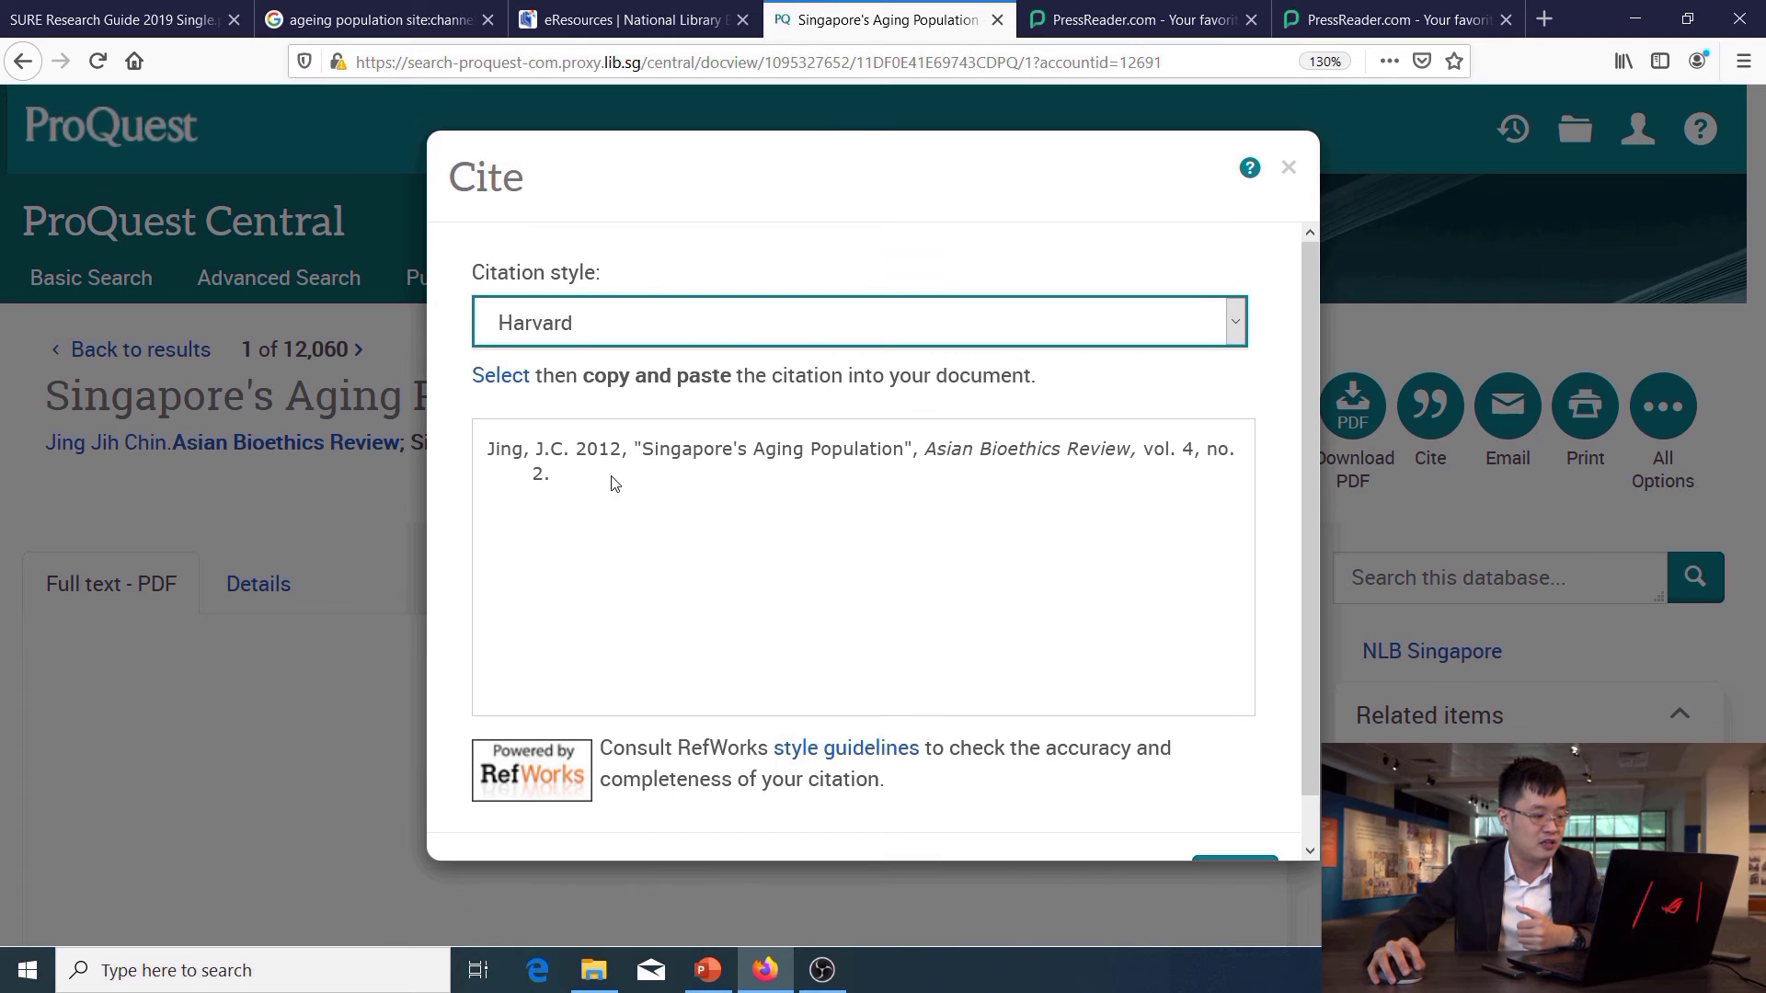
drag(607, 483, 496, 451)
click(639, 481)
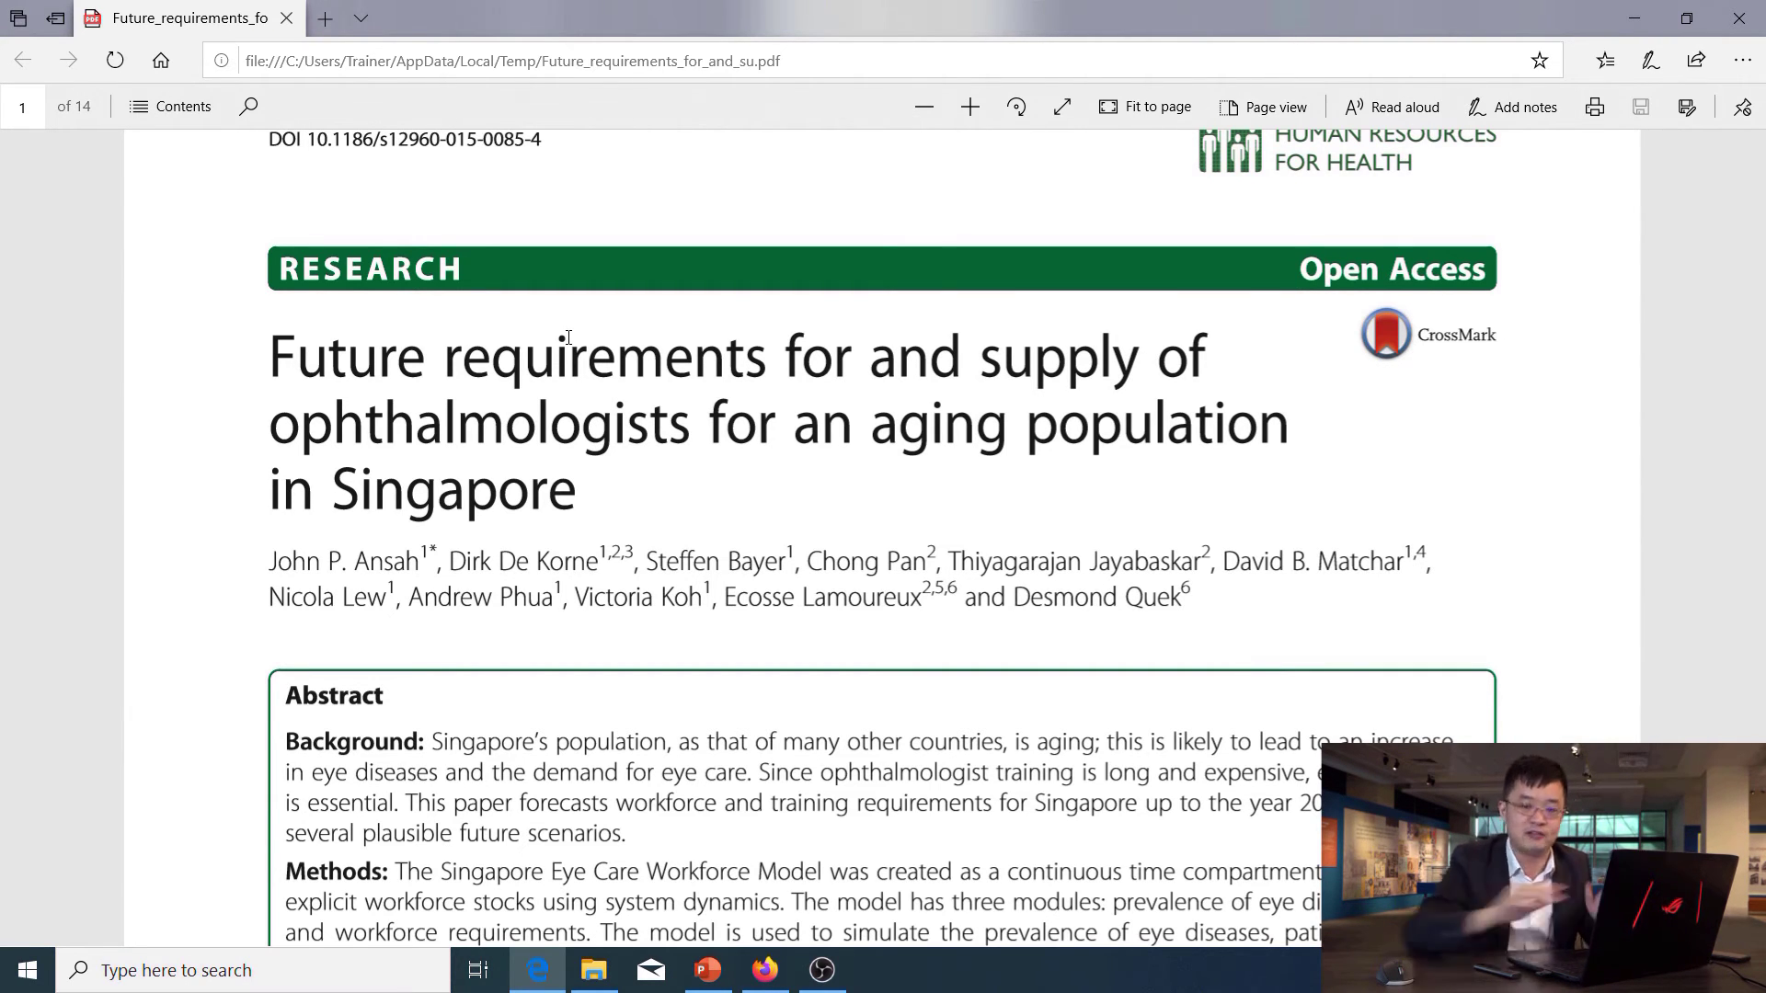
Scroll the ophthalmologist-supply PDF down to read its Abstract.
scroll(569, 337, down, 5)
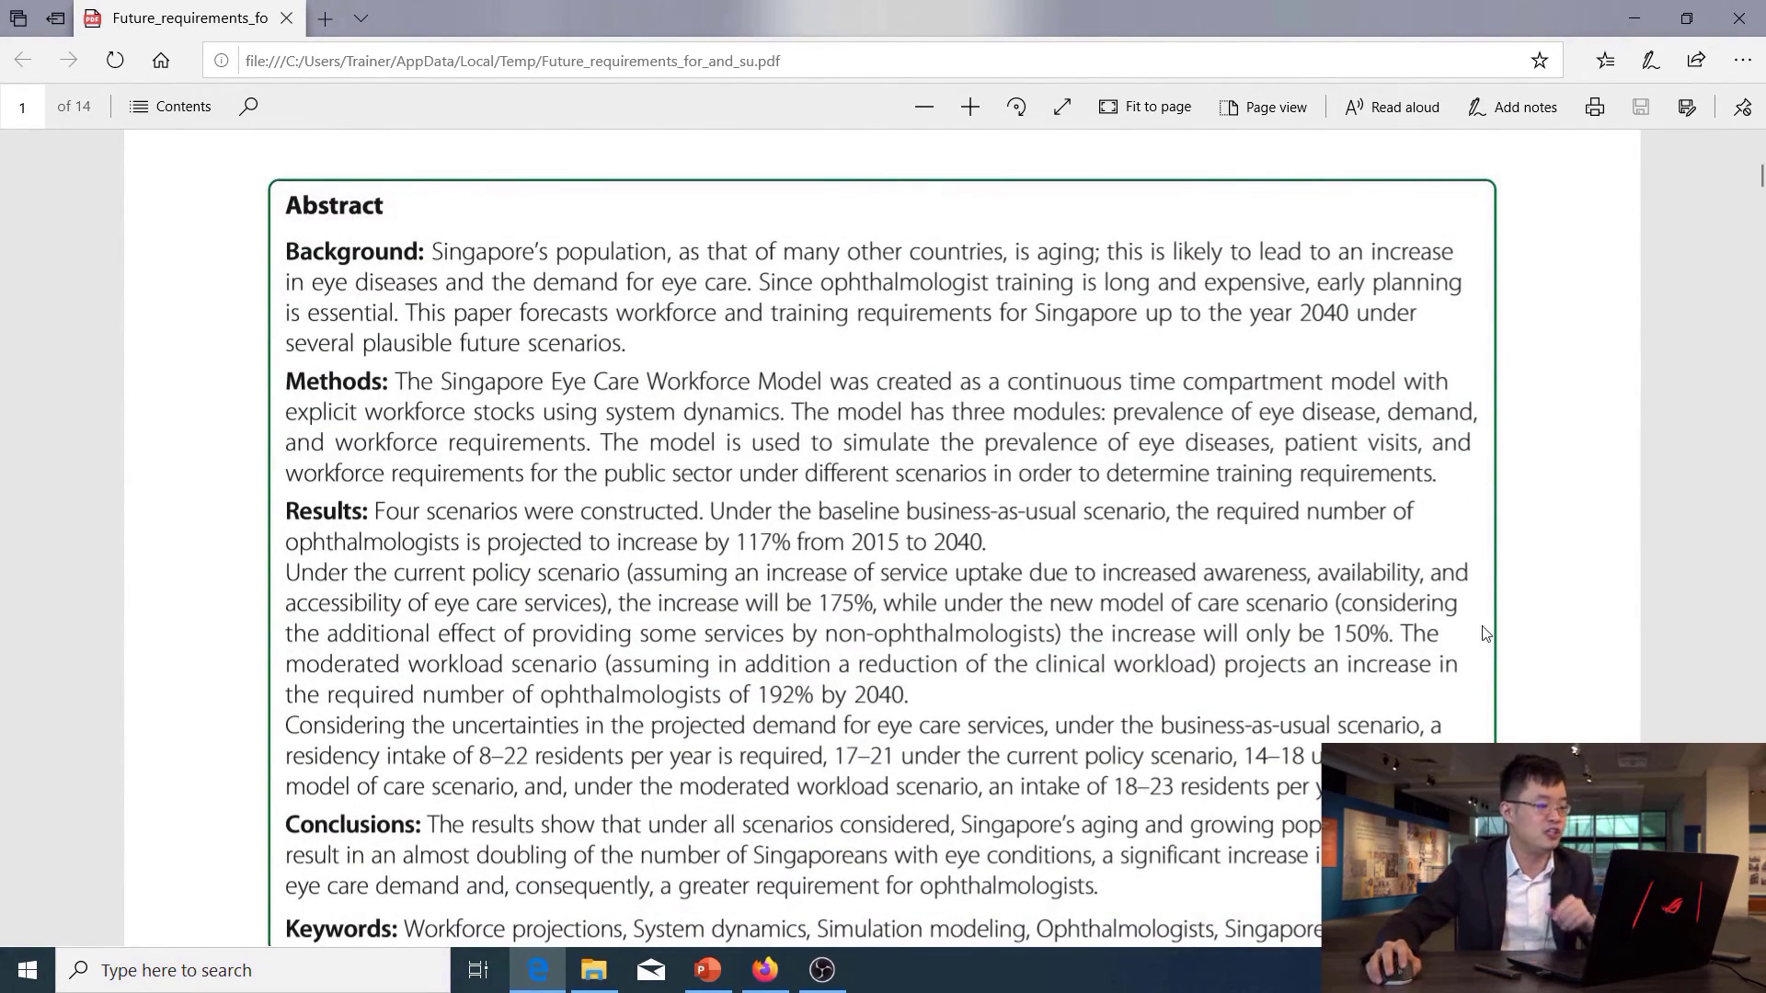
scroll(542, 255, up, 3)
scroll(453, 255, down, 3)
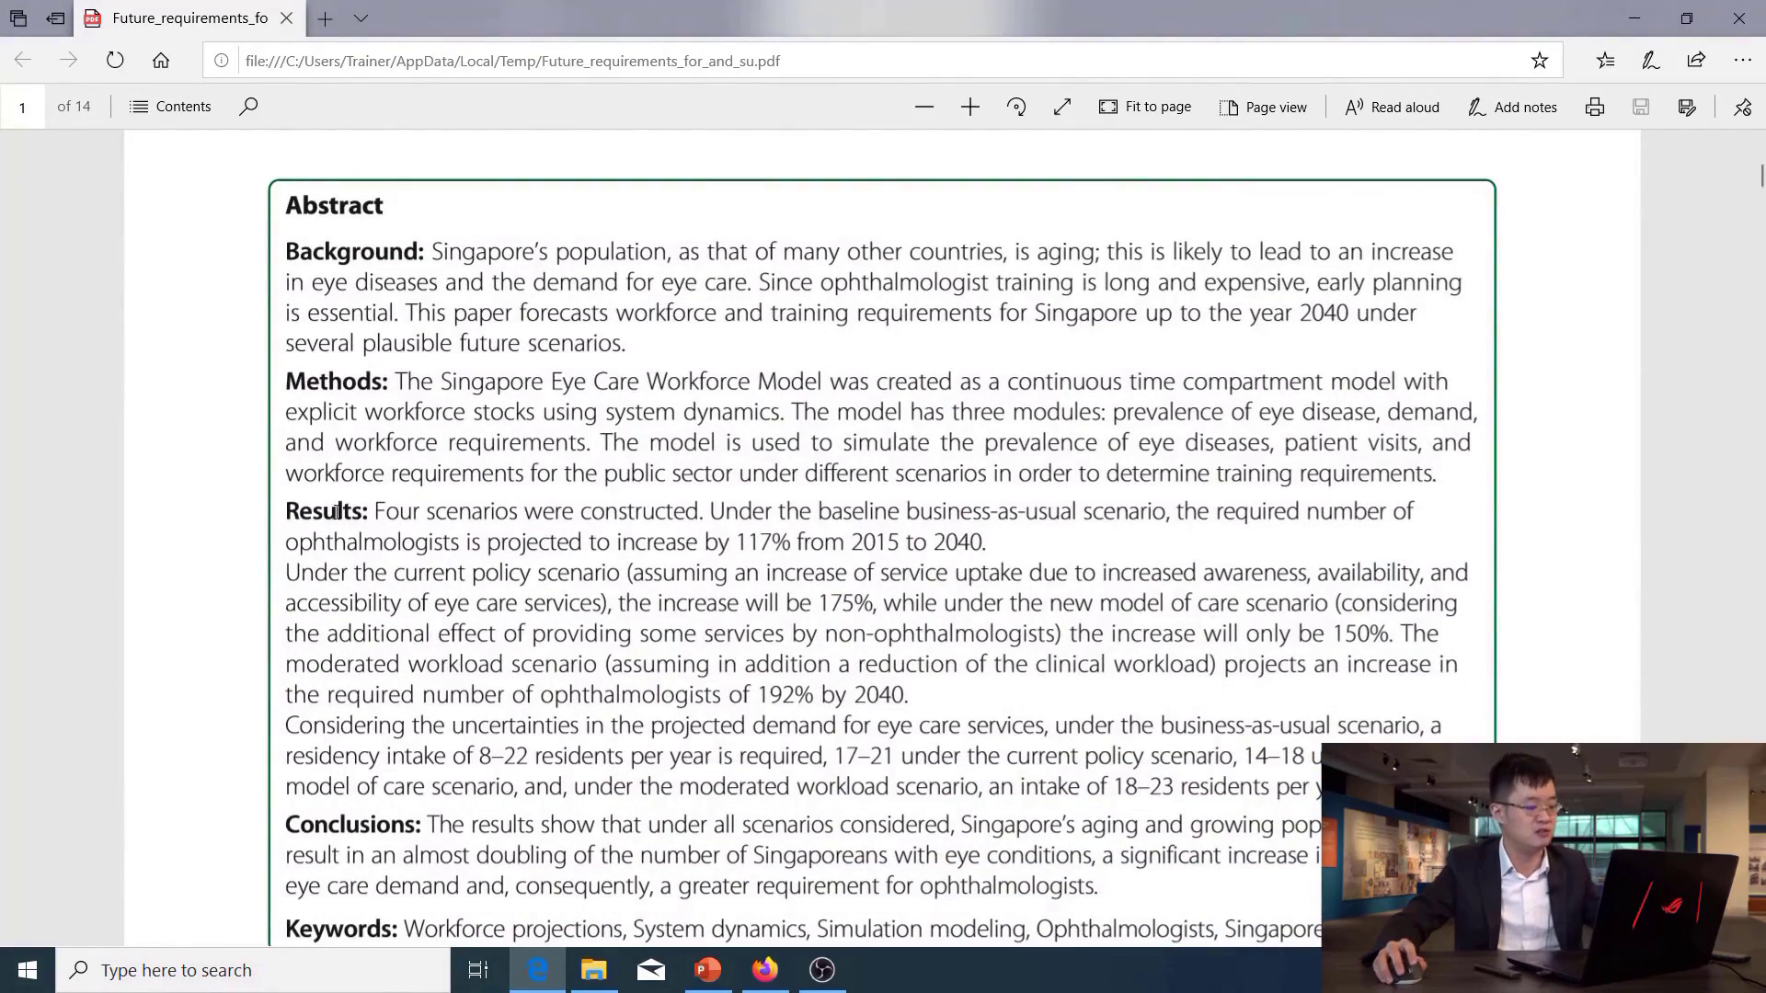
scroll(367, 460, down, 3)
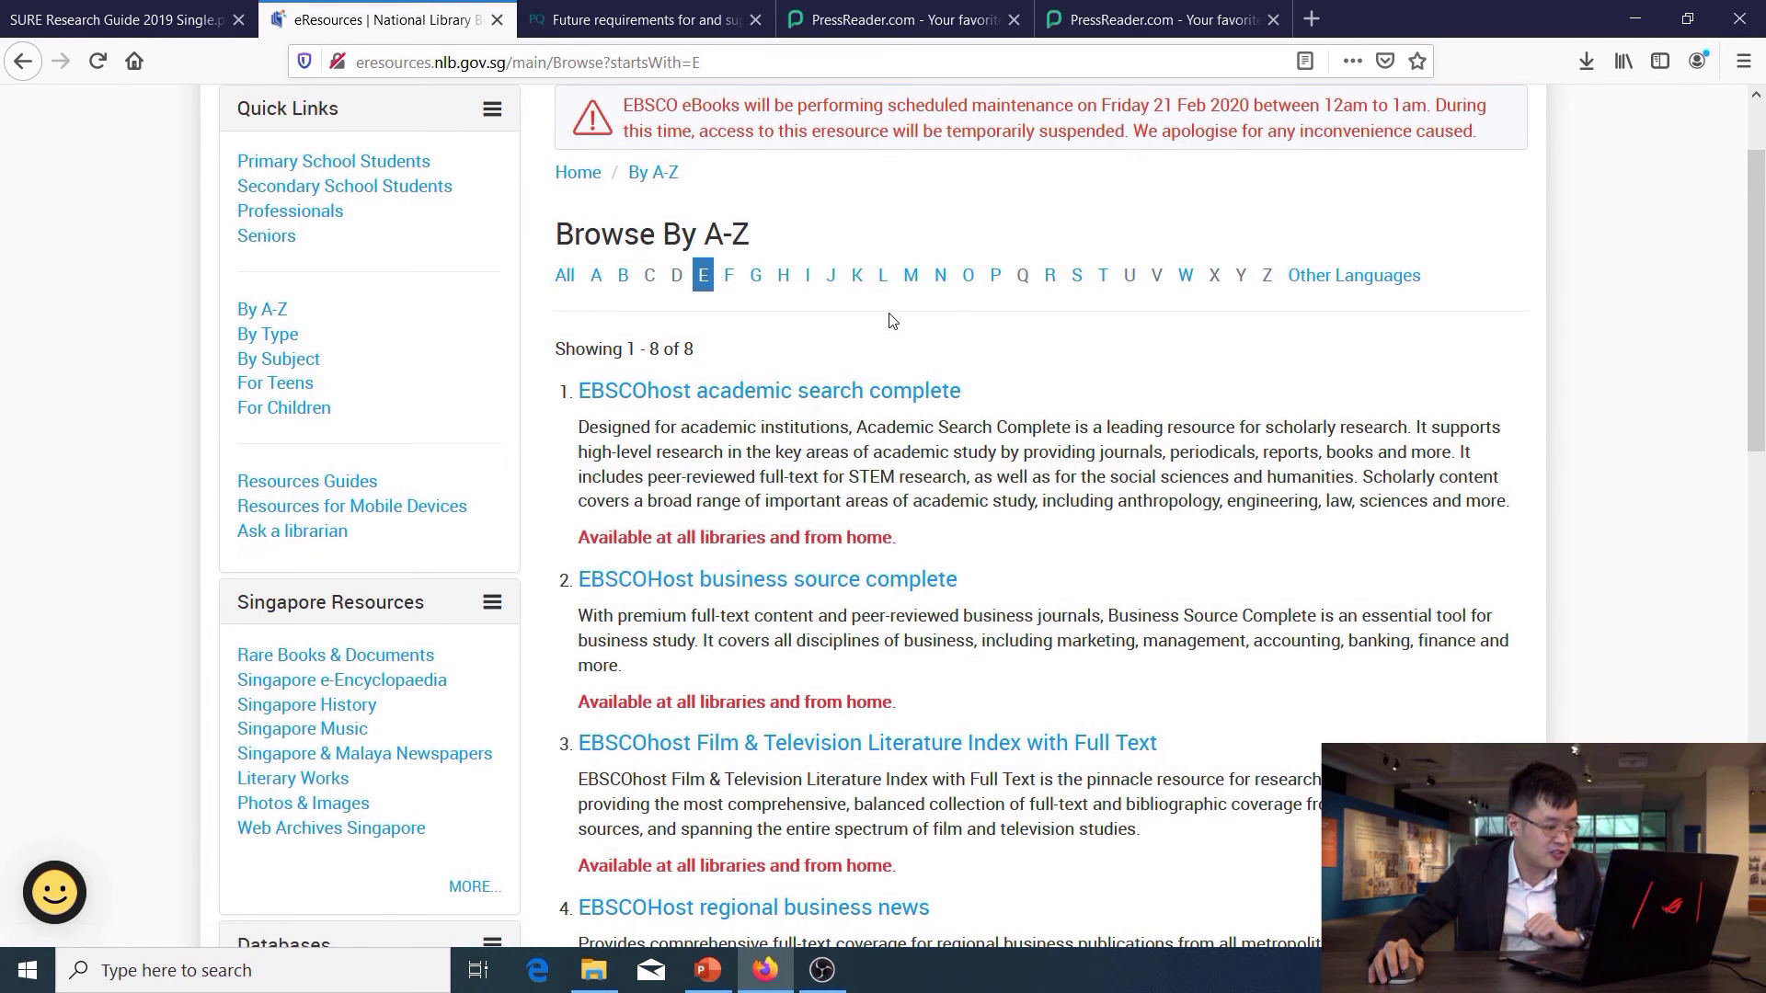
Scroll the E list and open 'EBSCOhost research databases'.
scroll(890, 320, down, 2)
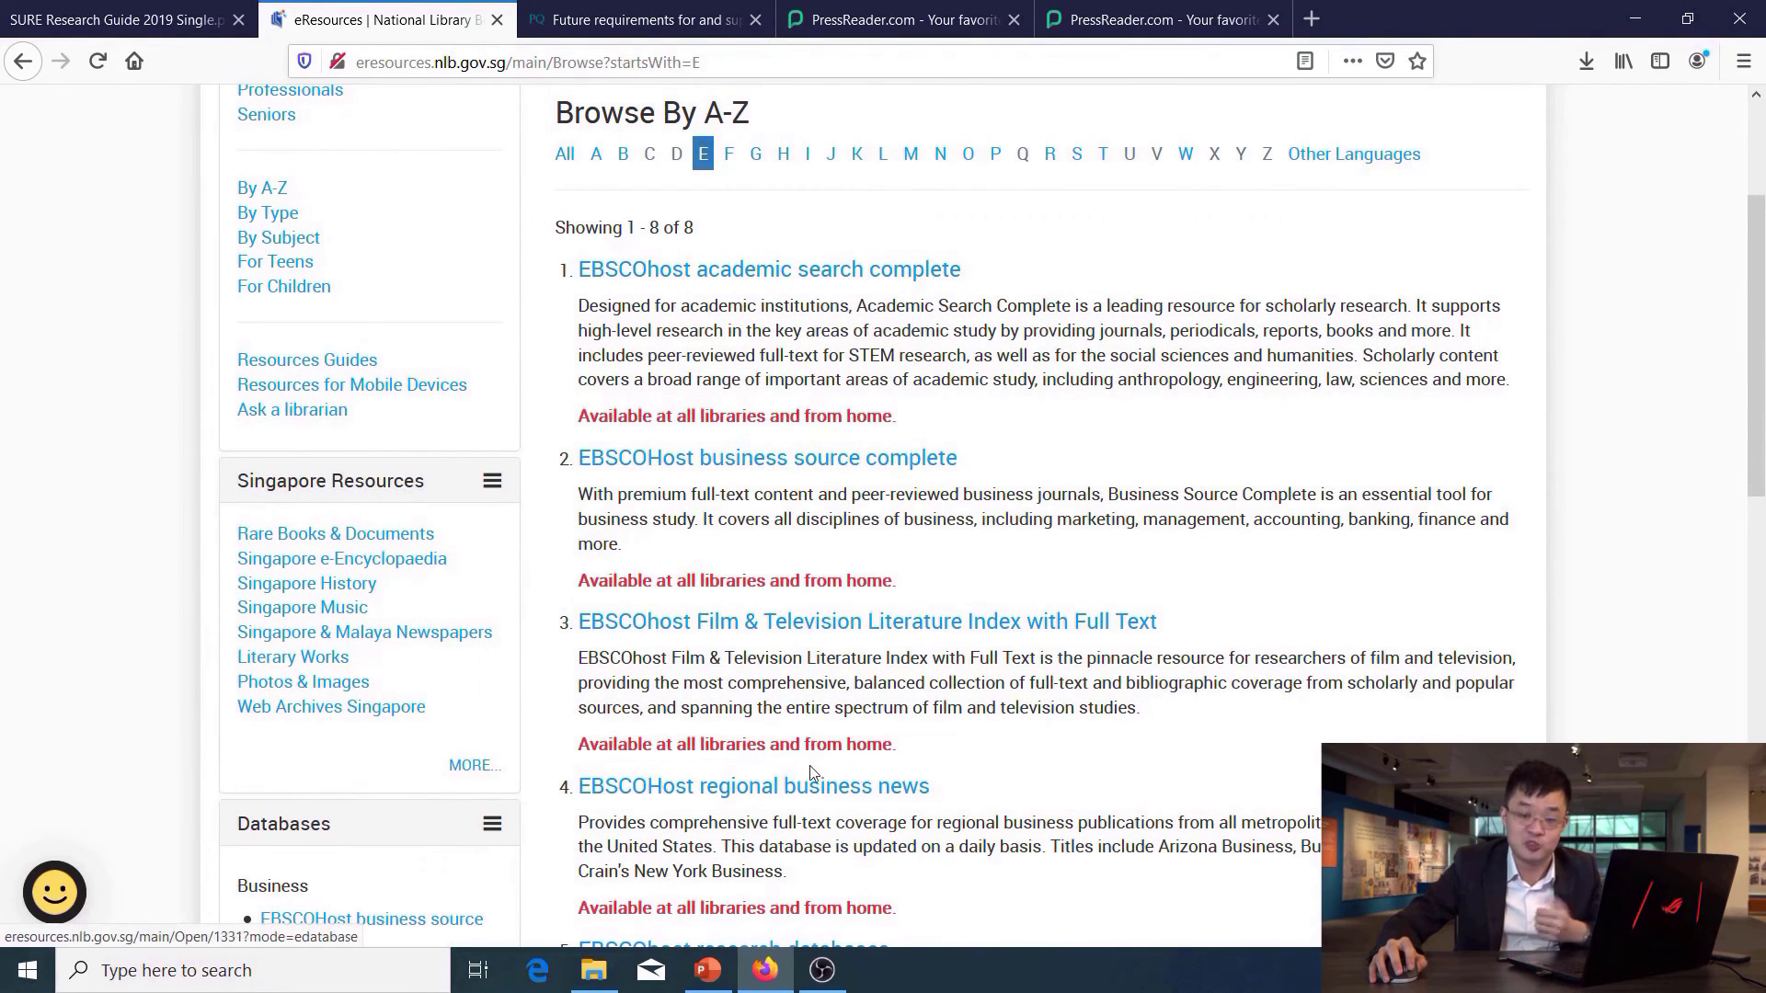
scroll(939, 483, down, 5)
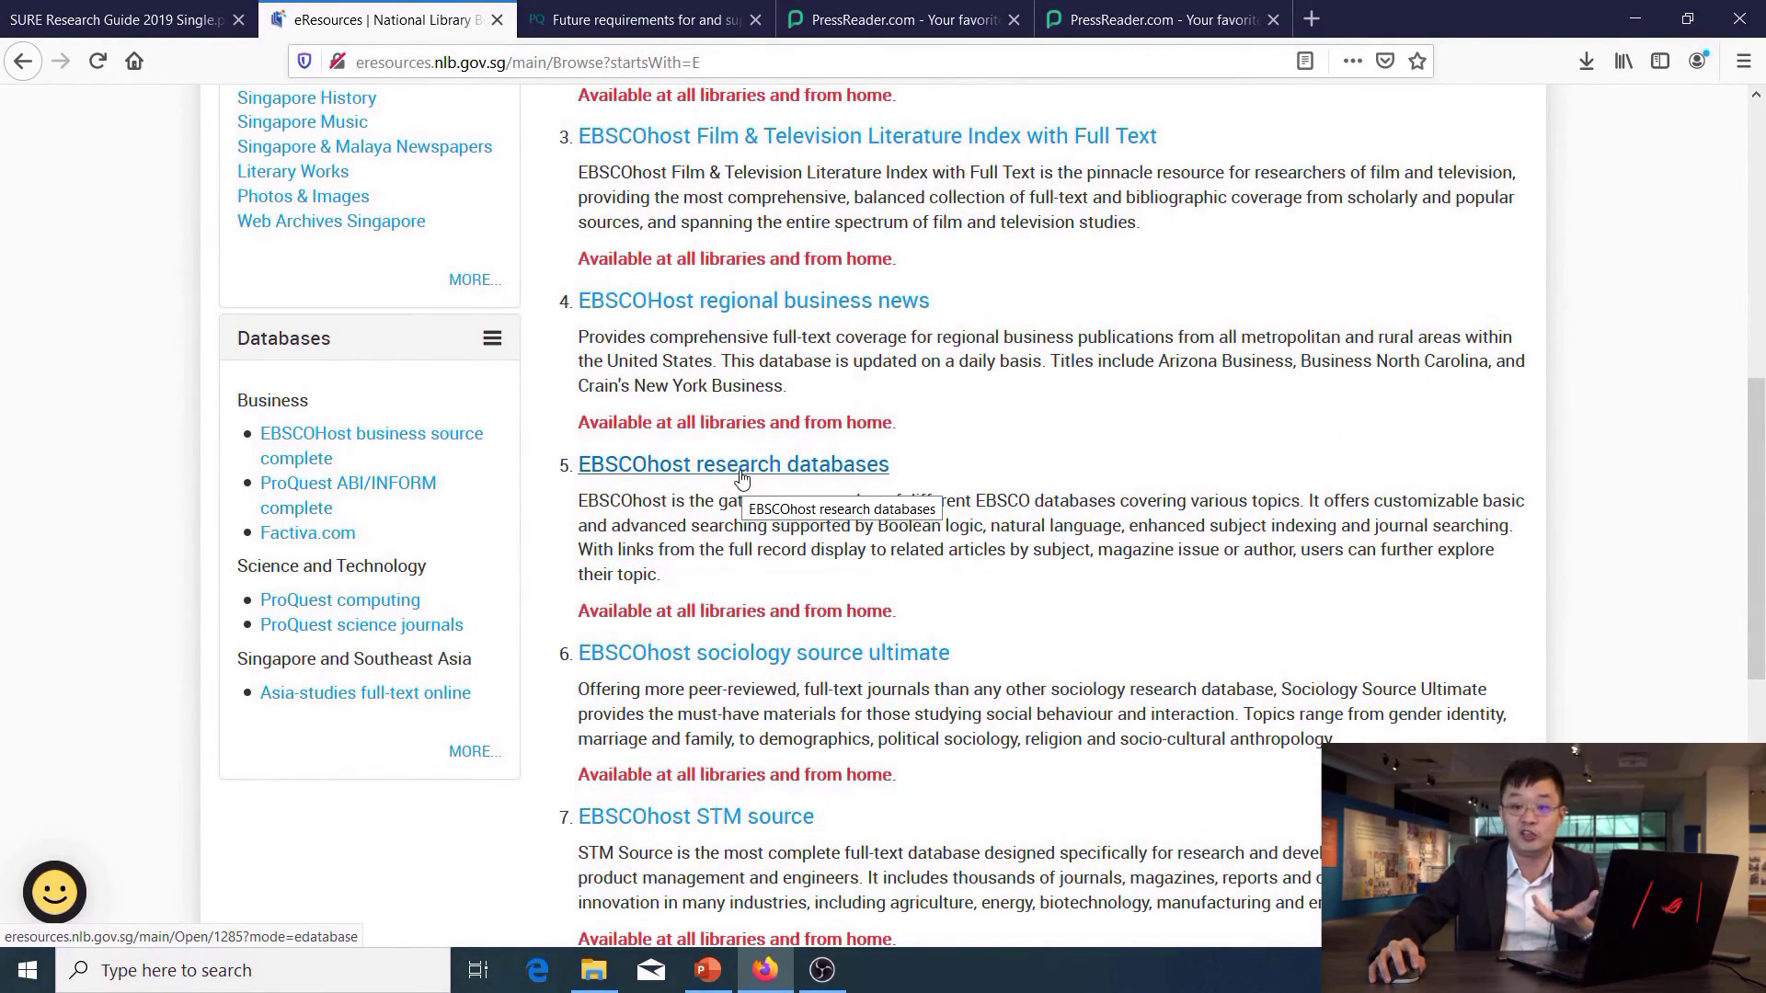
click(741, 465)
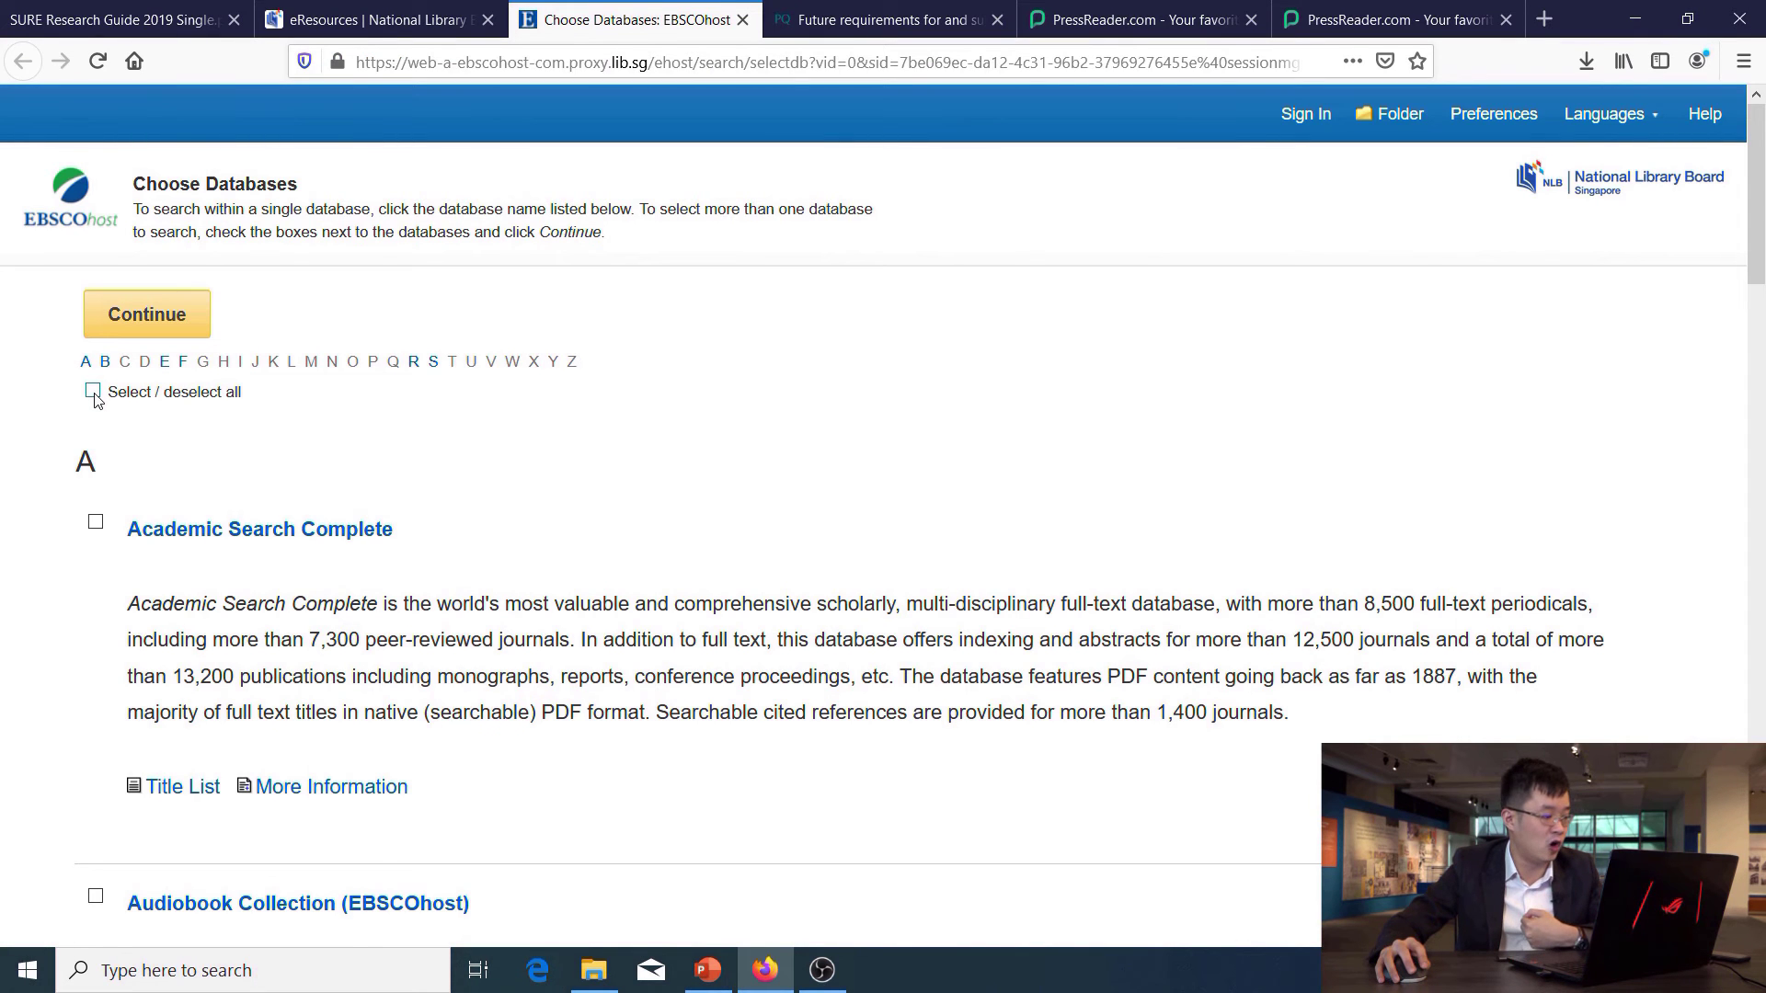
Select all databases, continue to Advanced Search, and click through its three search boxes.
click(93, 390)
click(145, 322)
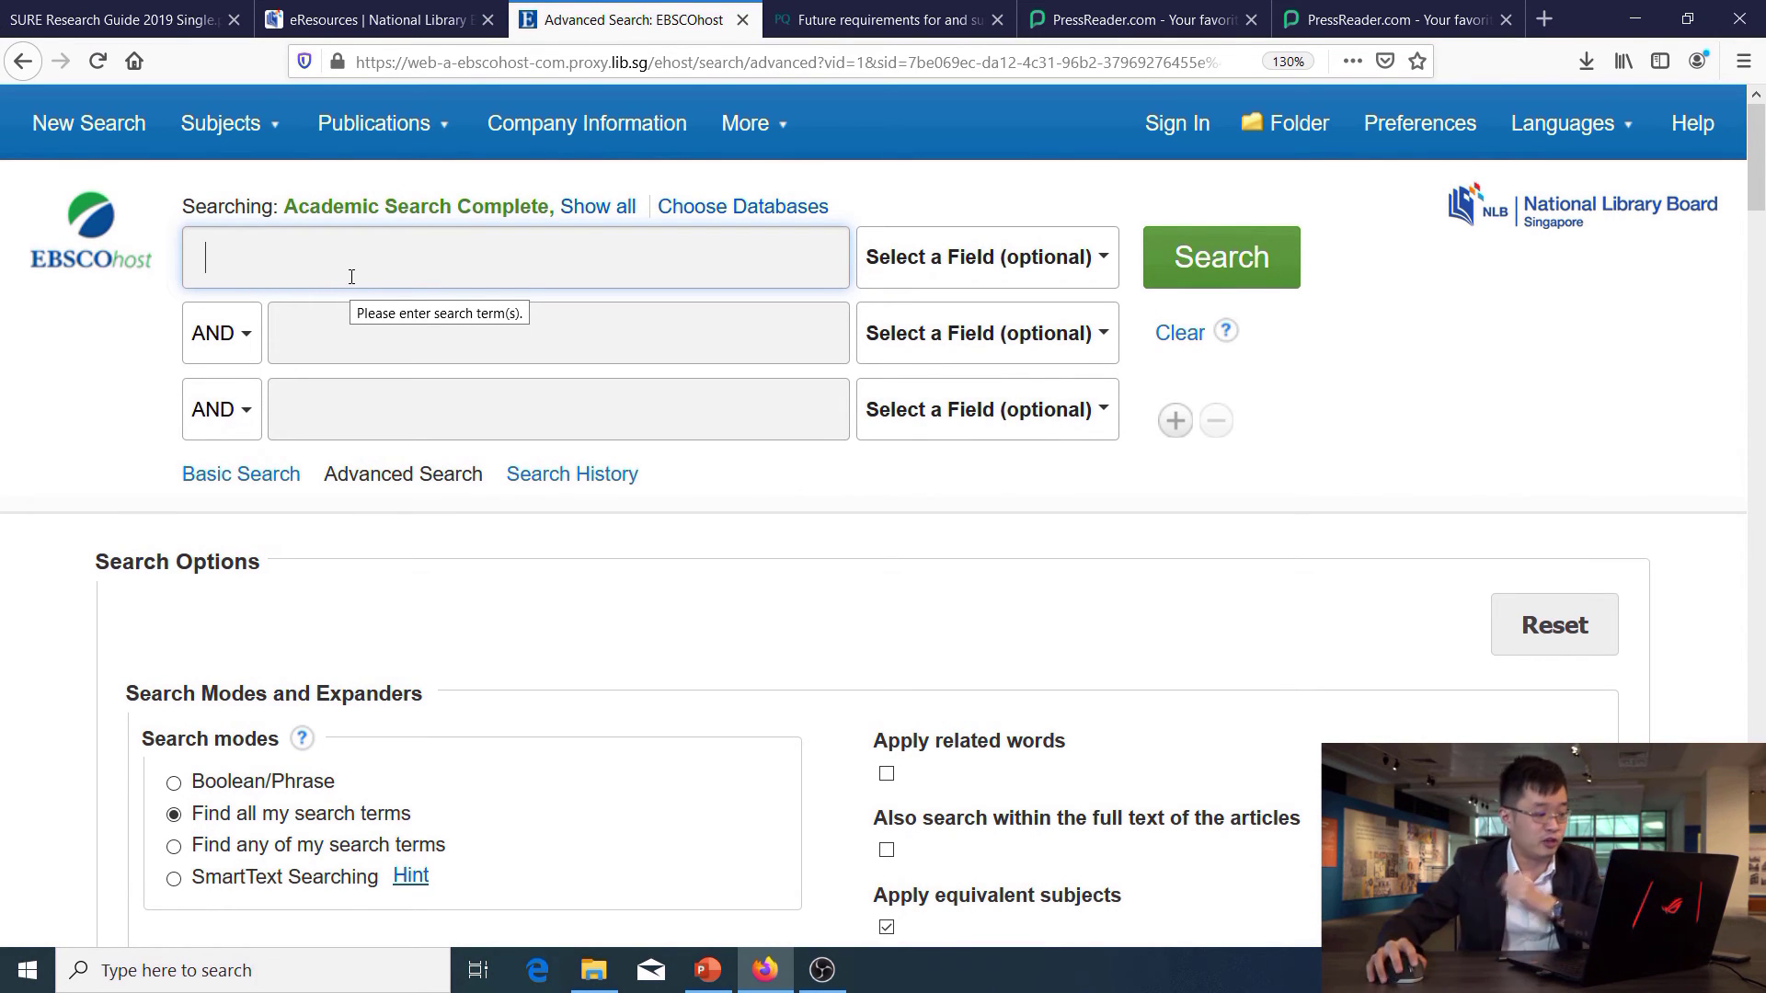
click(348, 339)
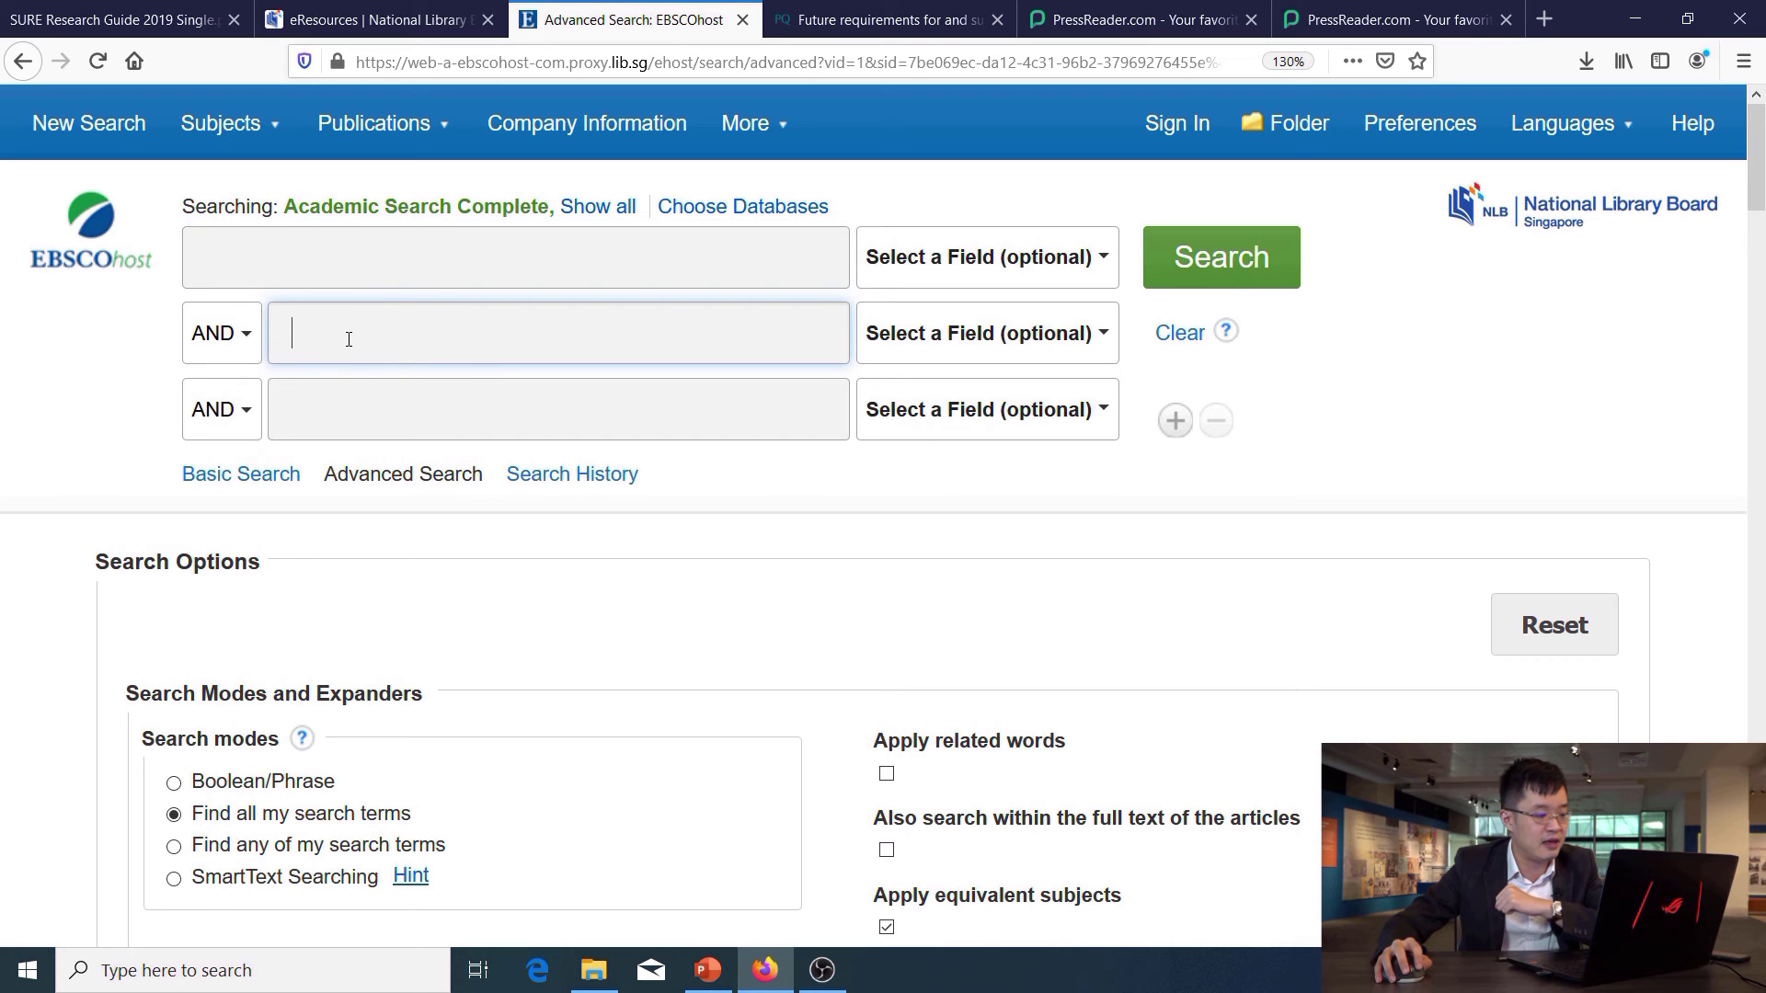
click(334, 398)
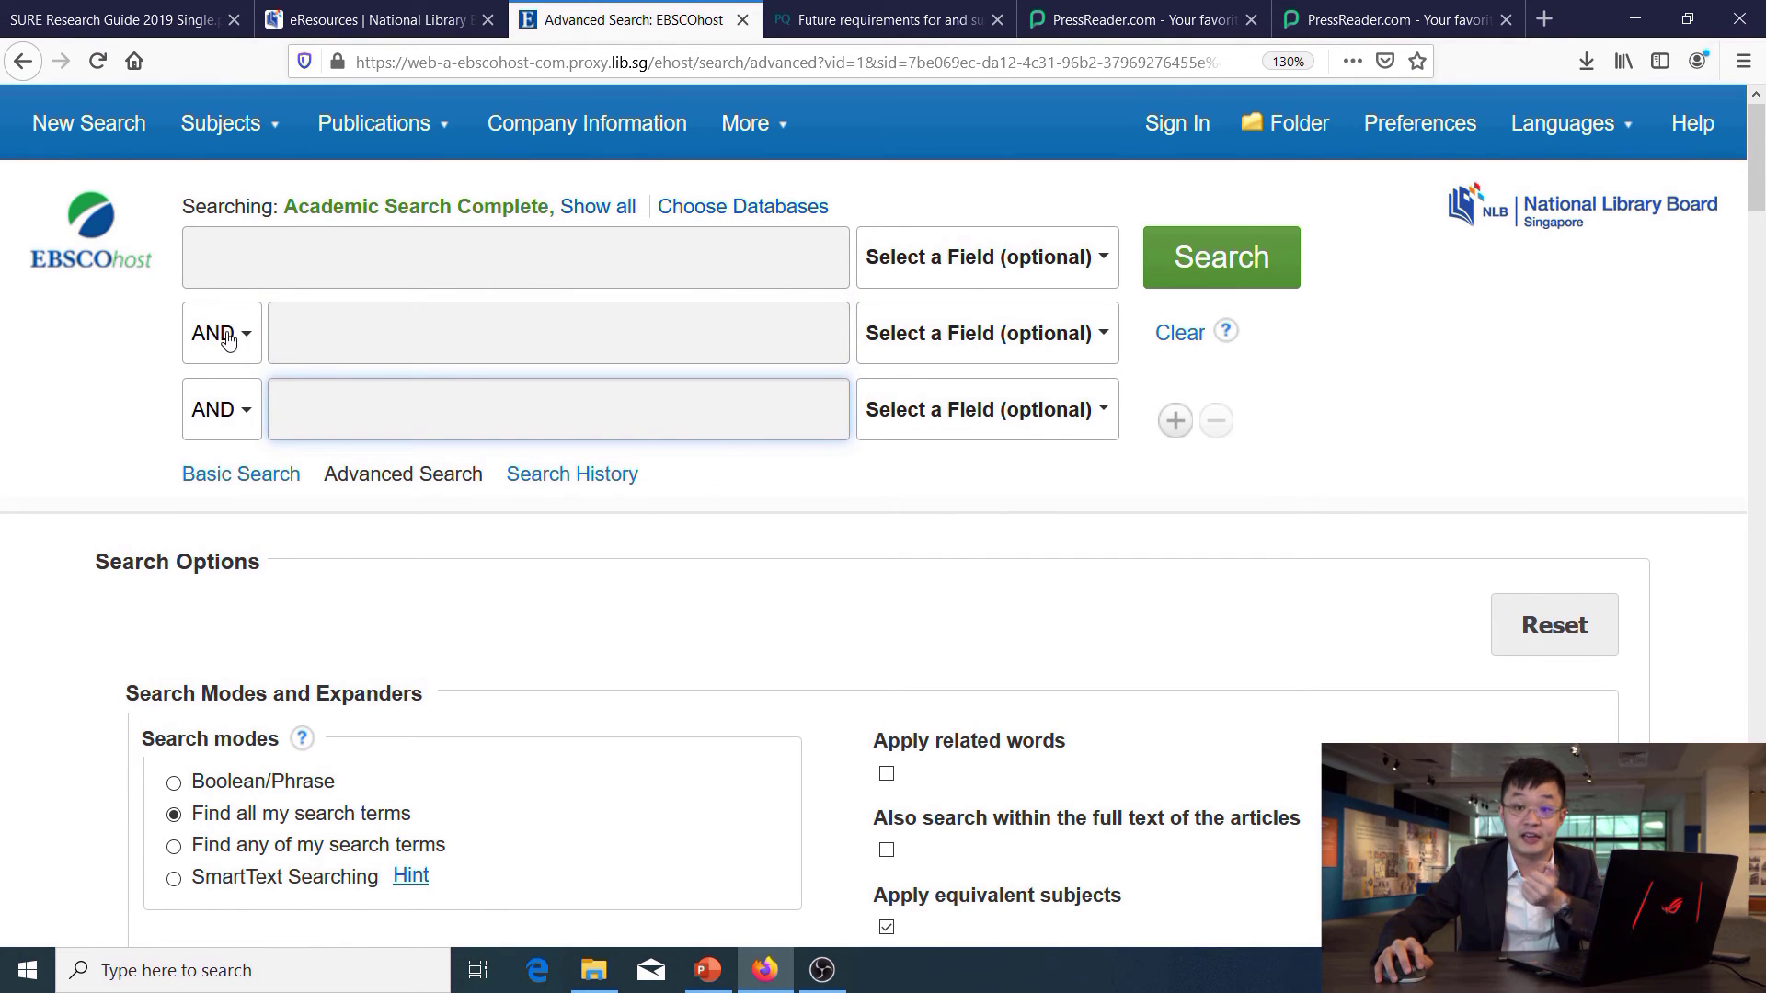
click(320, 269)
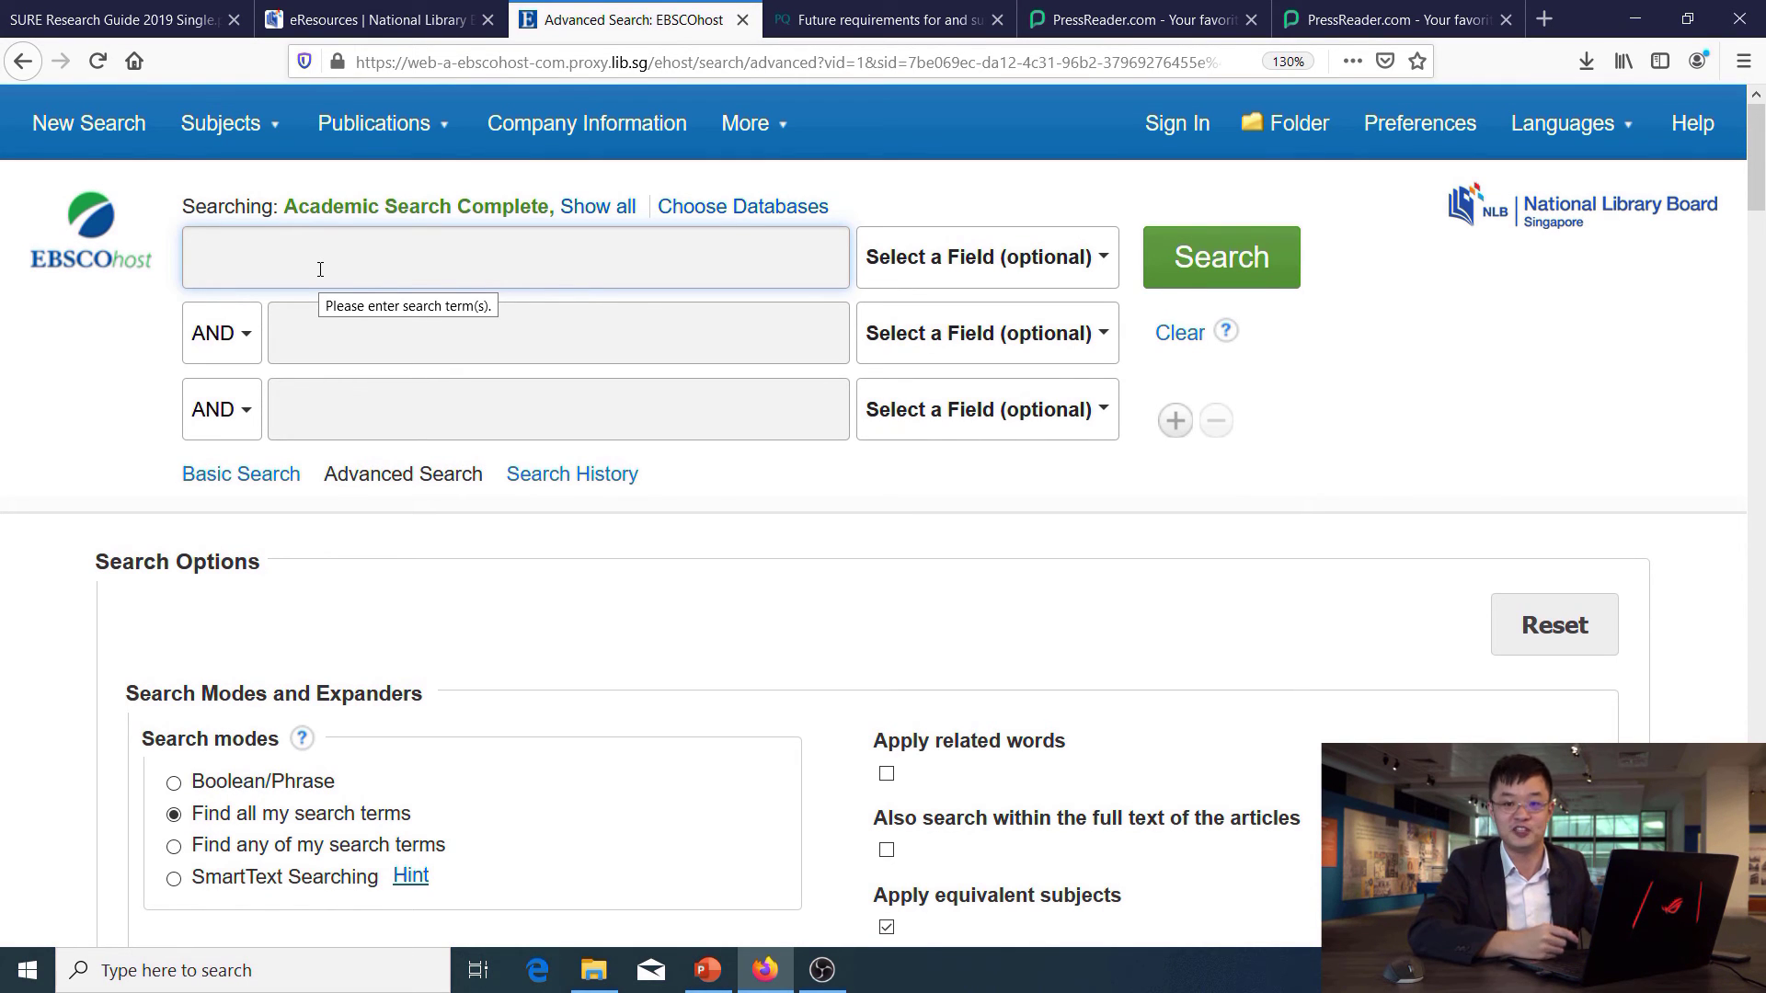
Search for 'ageing population' AND 'singapore'.
text(g)
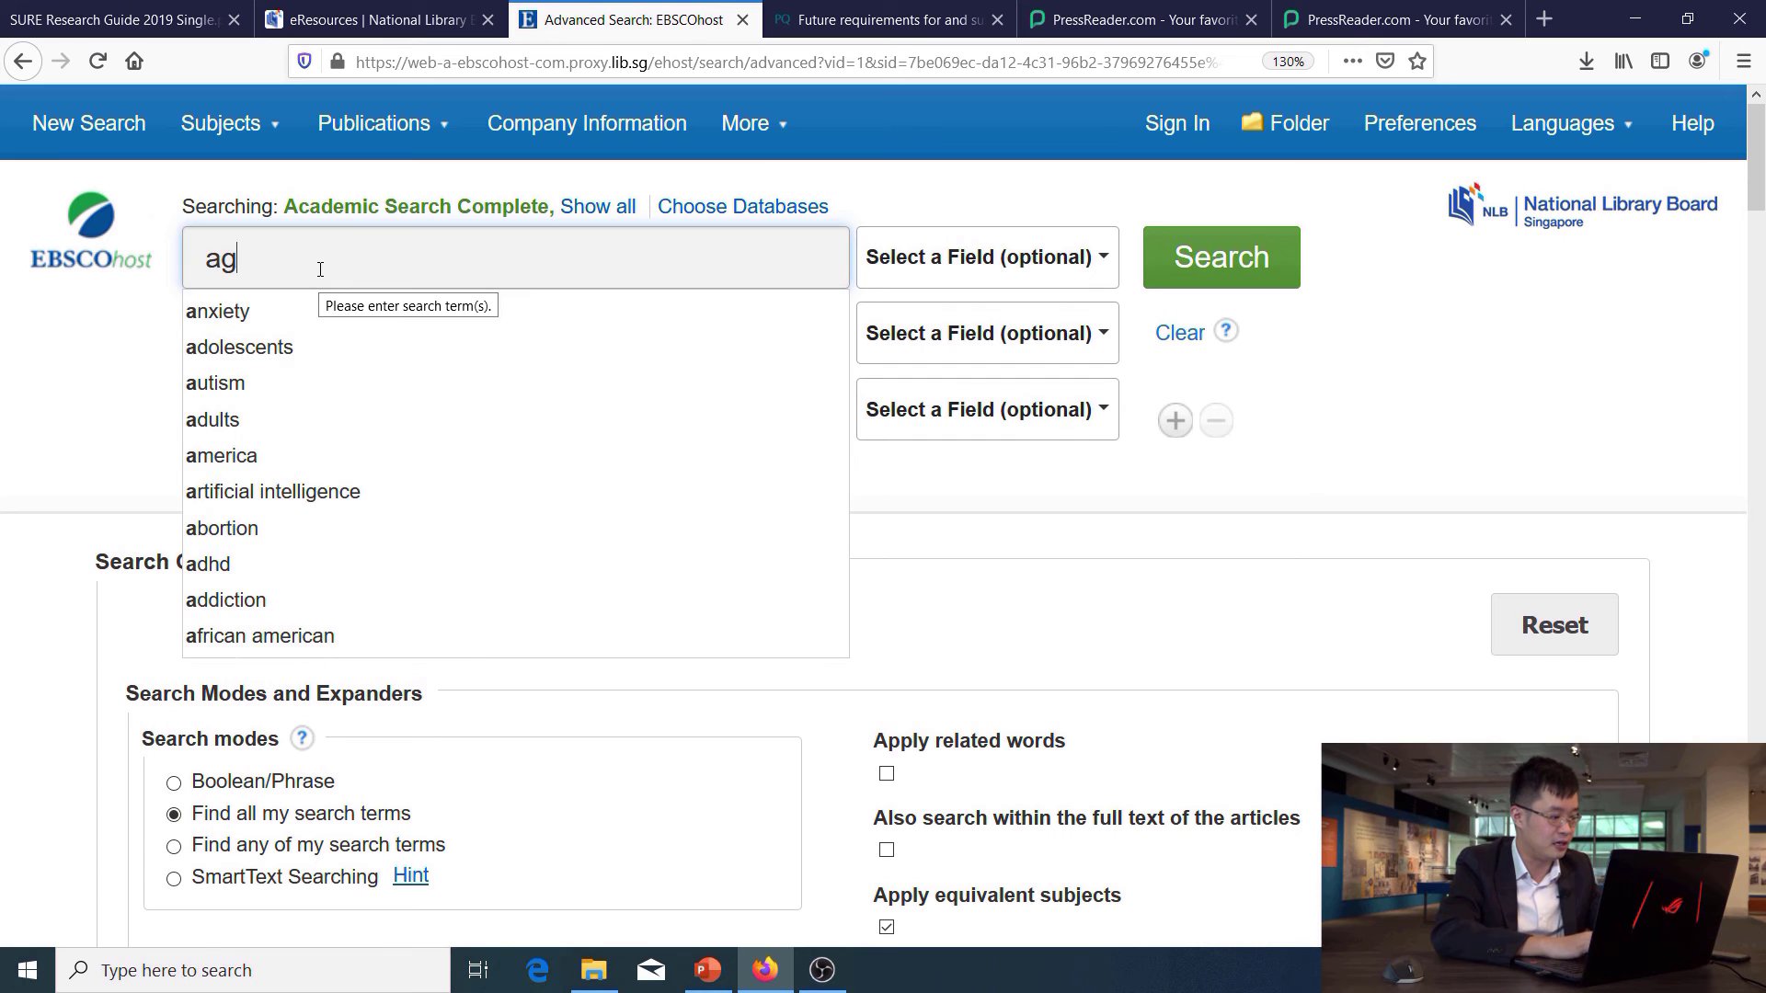
text(eing po)
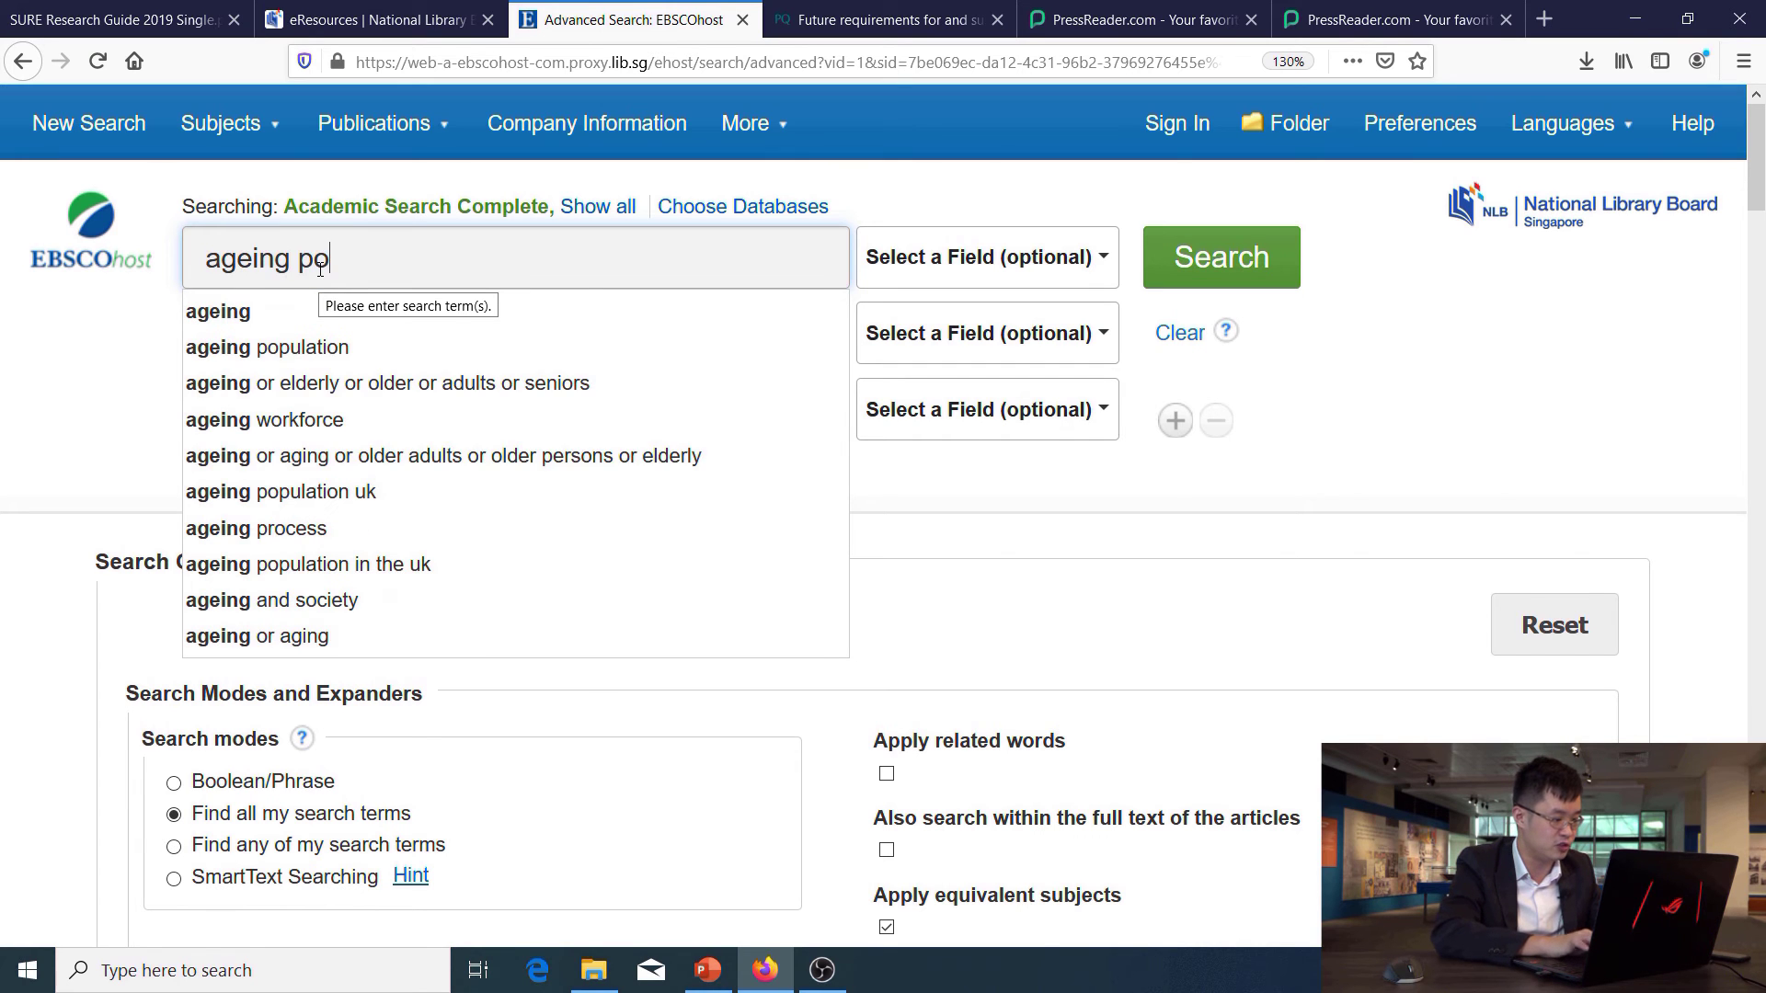
text(pulation)
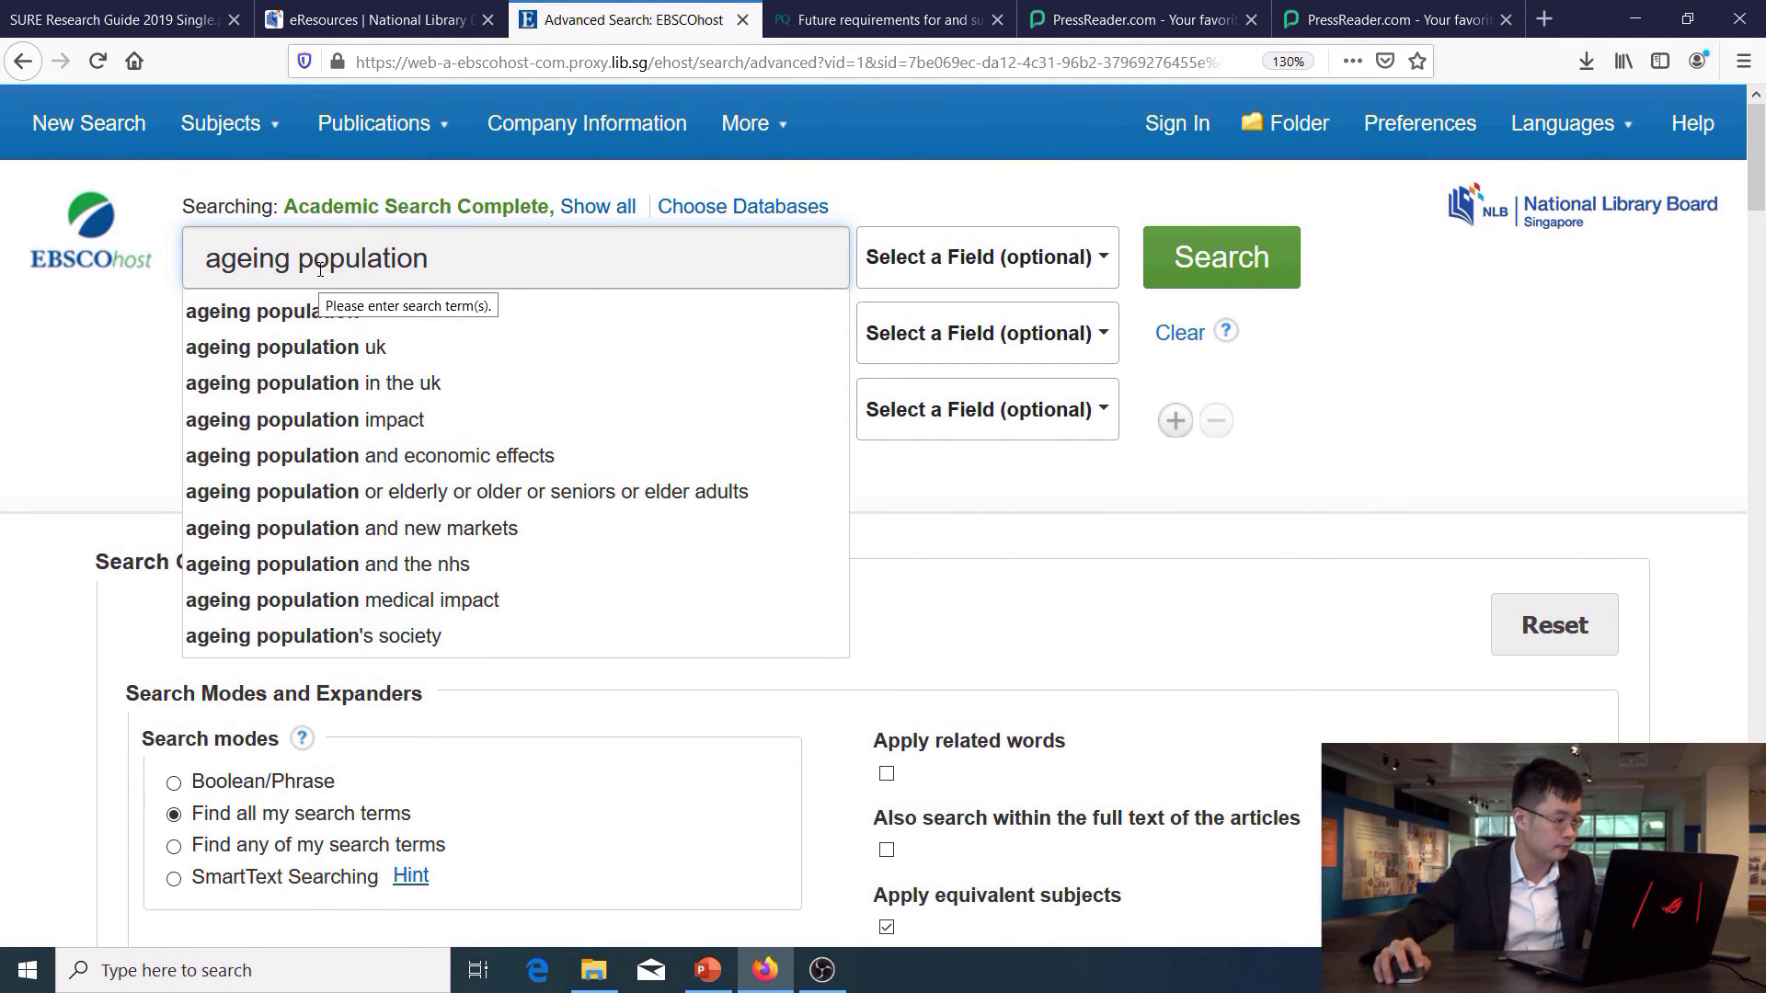
click(369, 337)
text(singapore)
click(1237, 267)
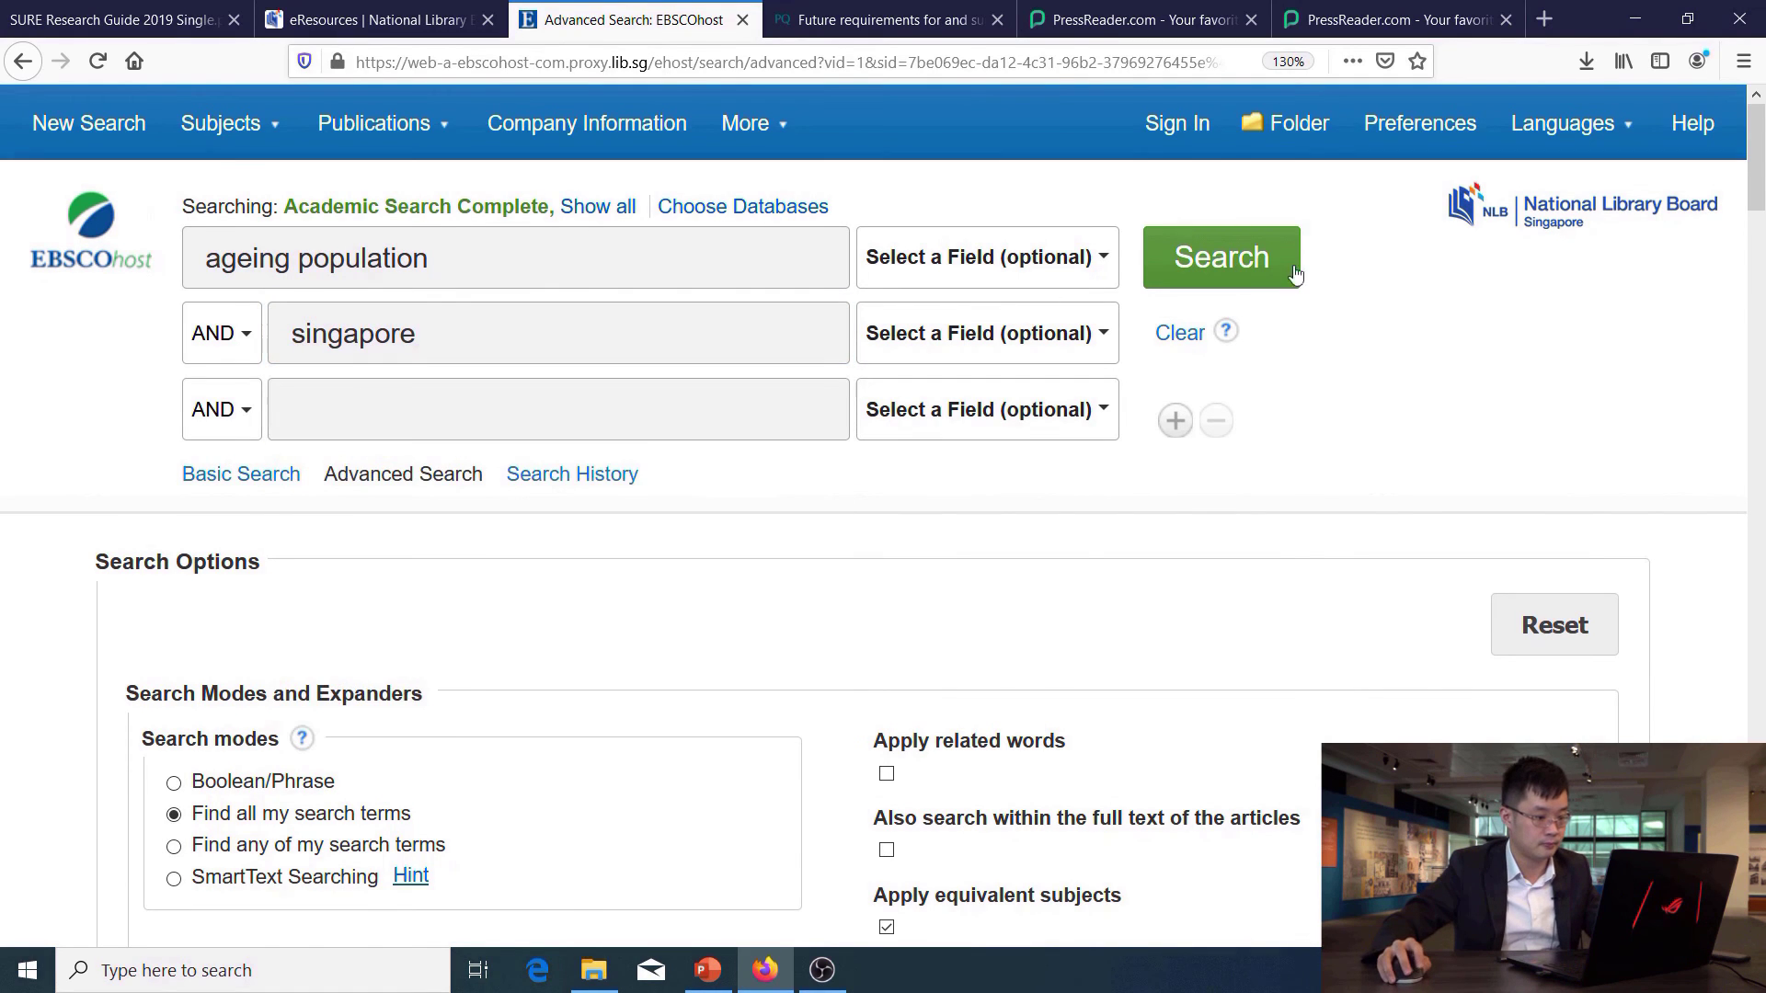
Limit the results to 2015–2020 publication dates and Academic Journals.
scroll(276, 299, down, 3)
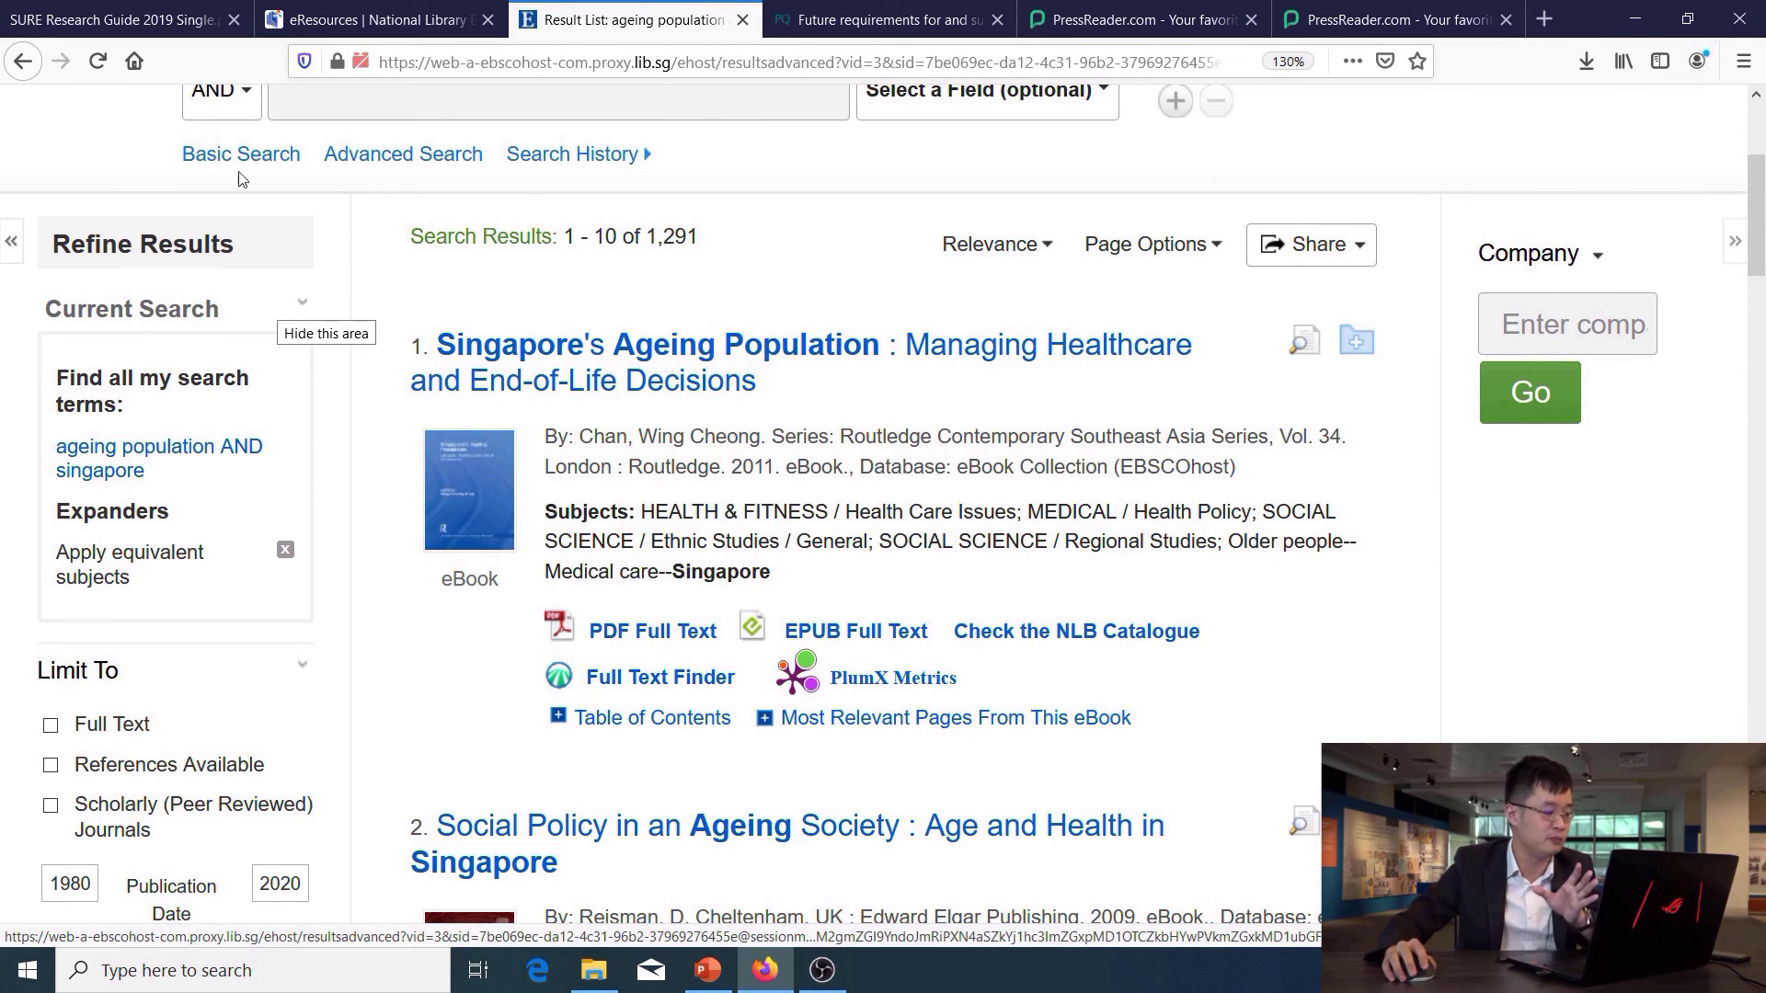
scroll(214, 188, down, 1)
scroll(214, 187, down, 7)
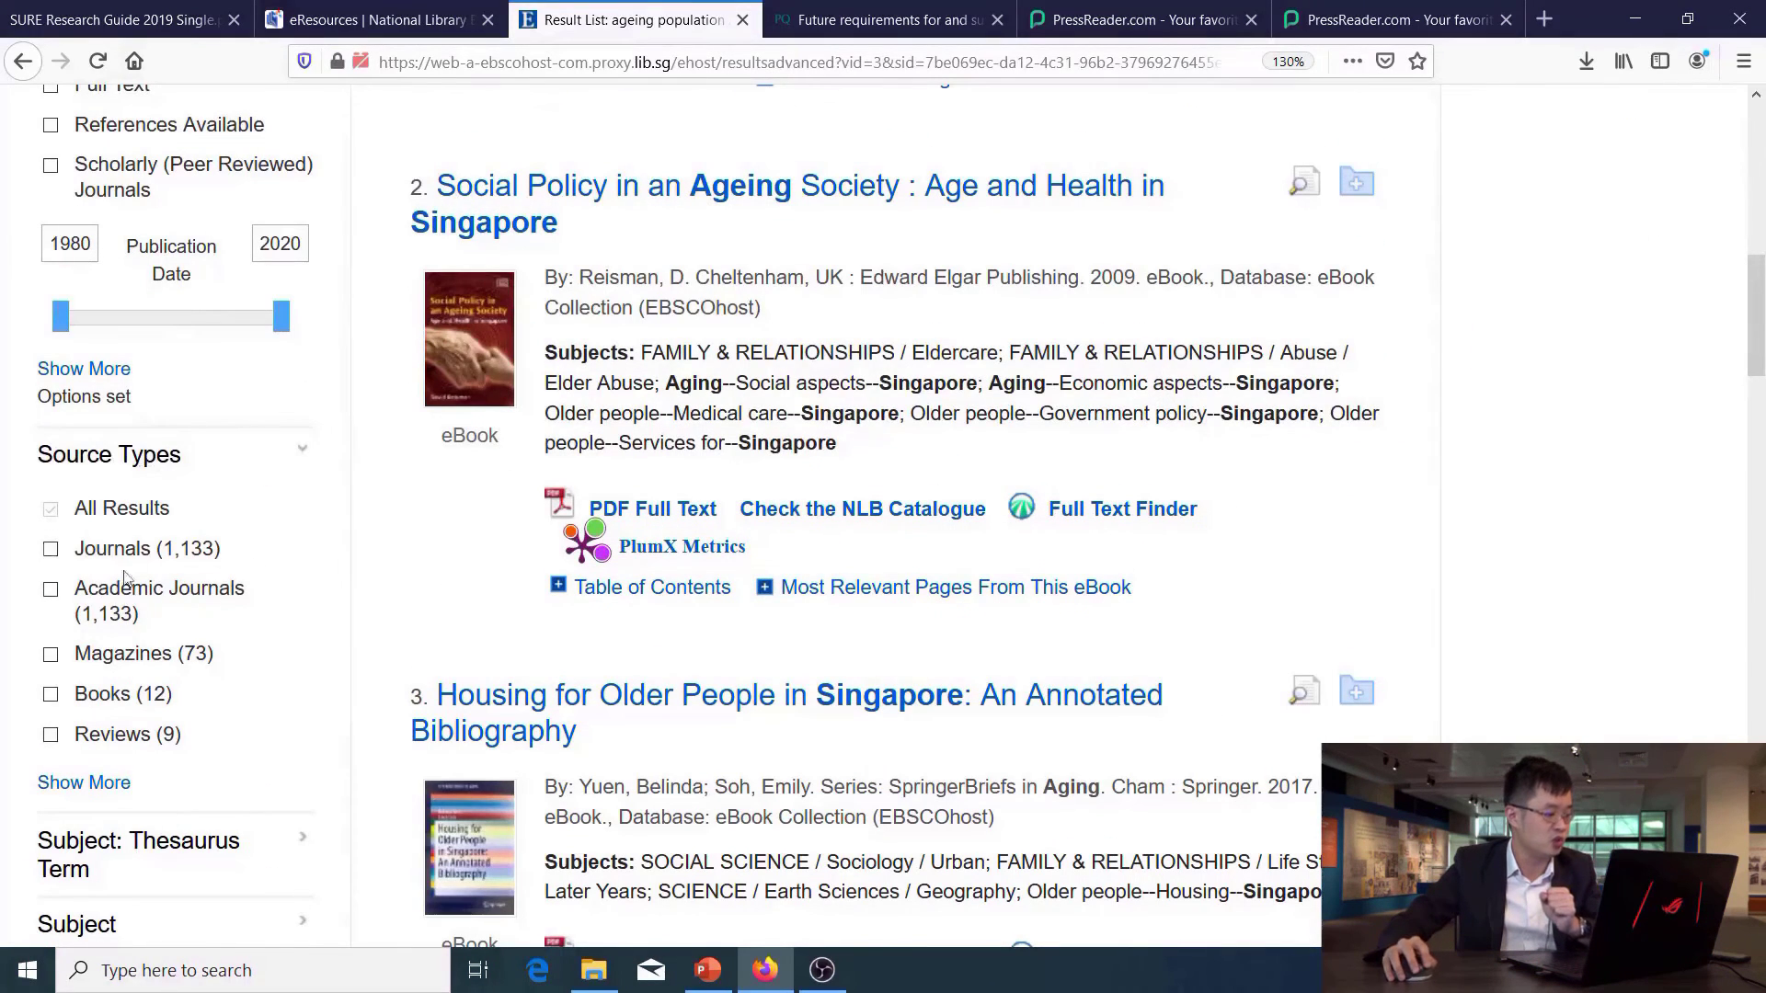
scroll(251, 518, up, 2)
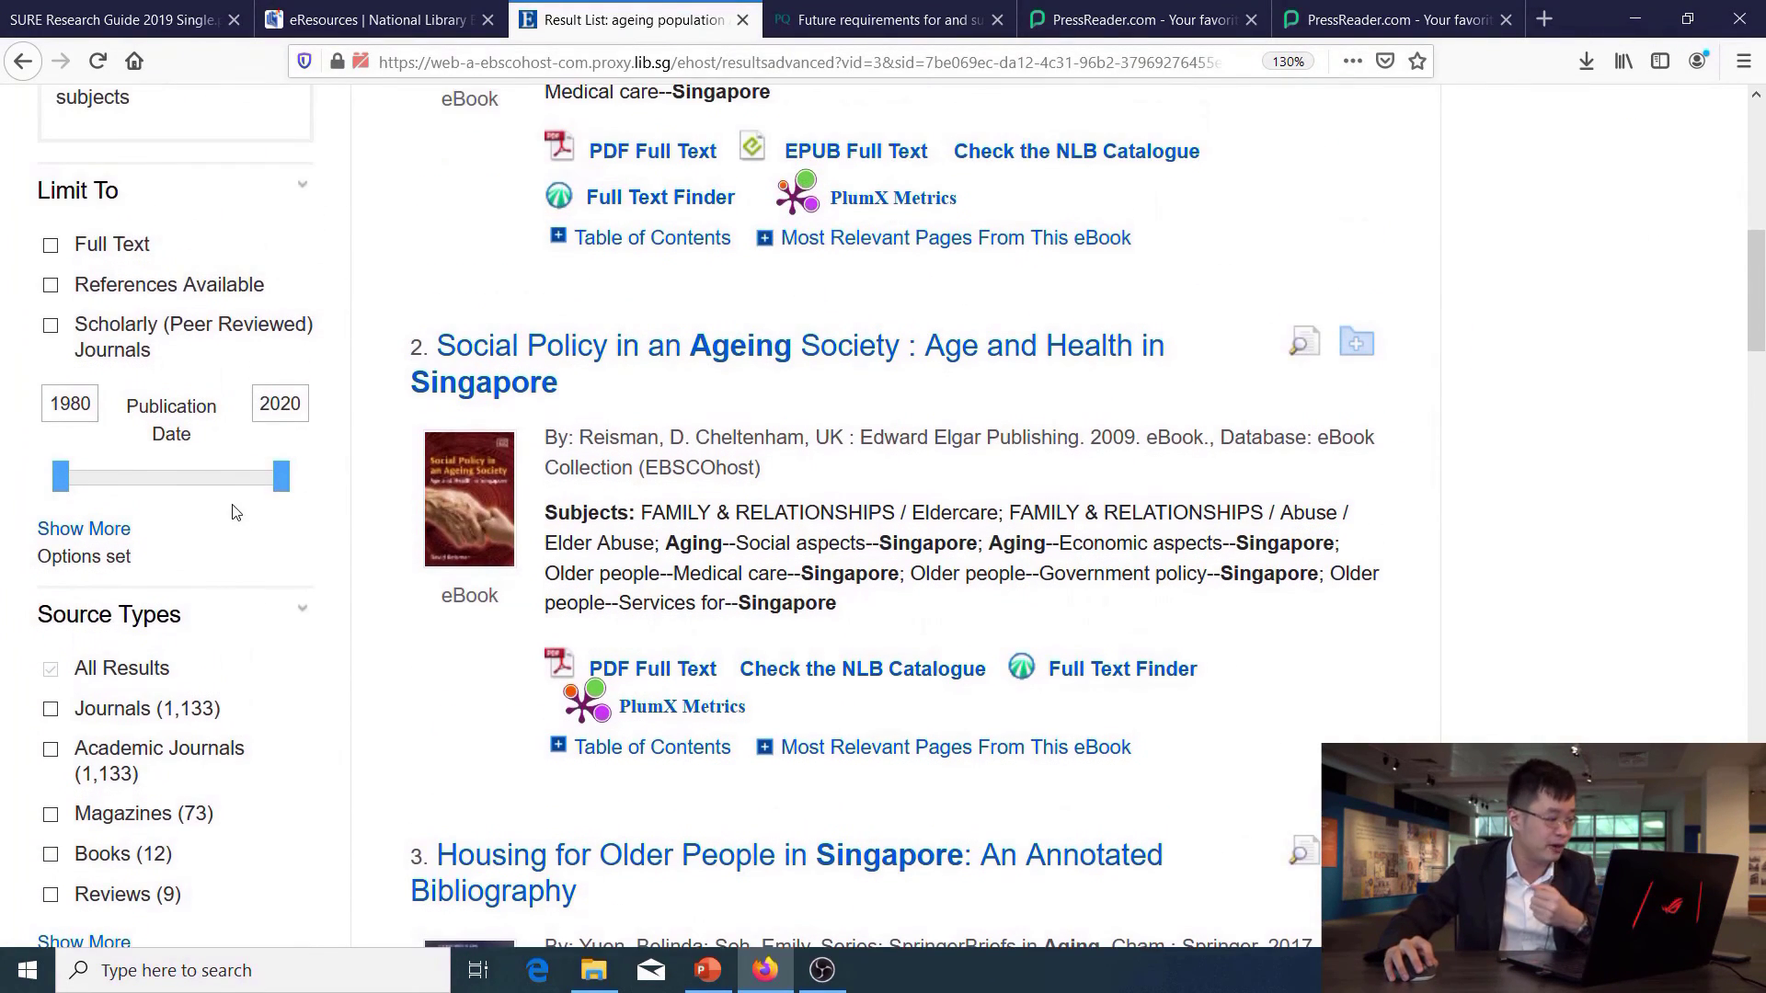
drag(61, 475, 261, 492)
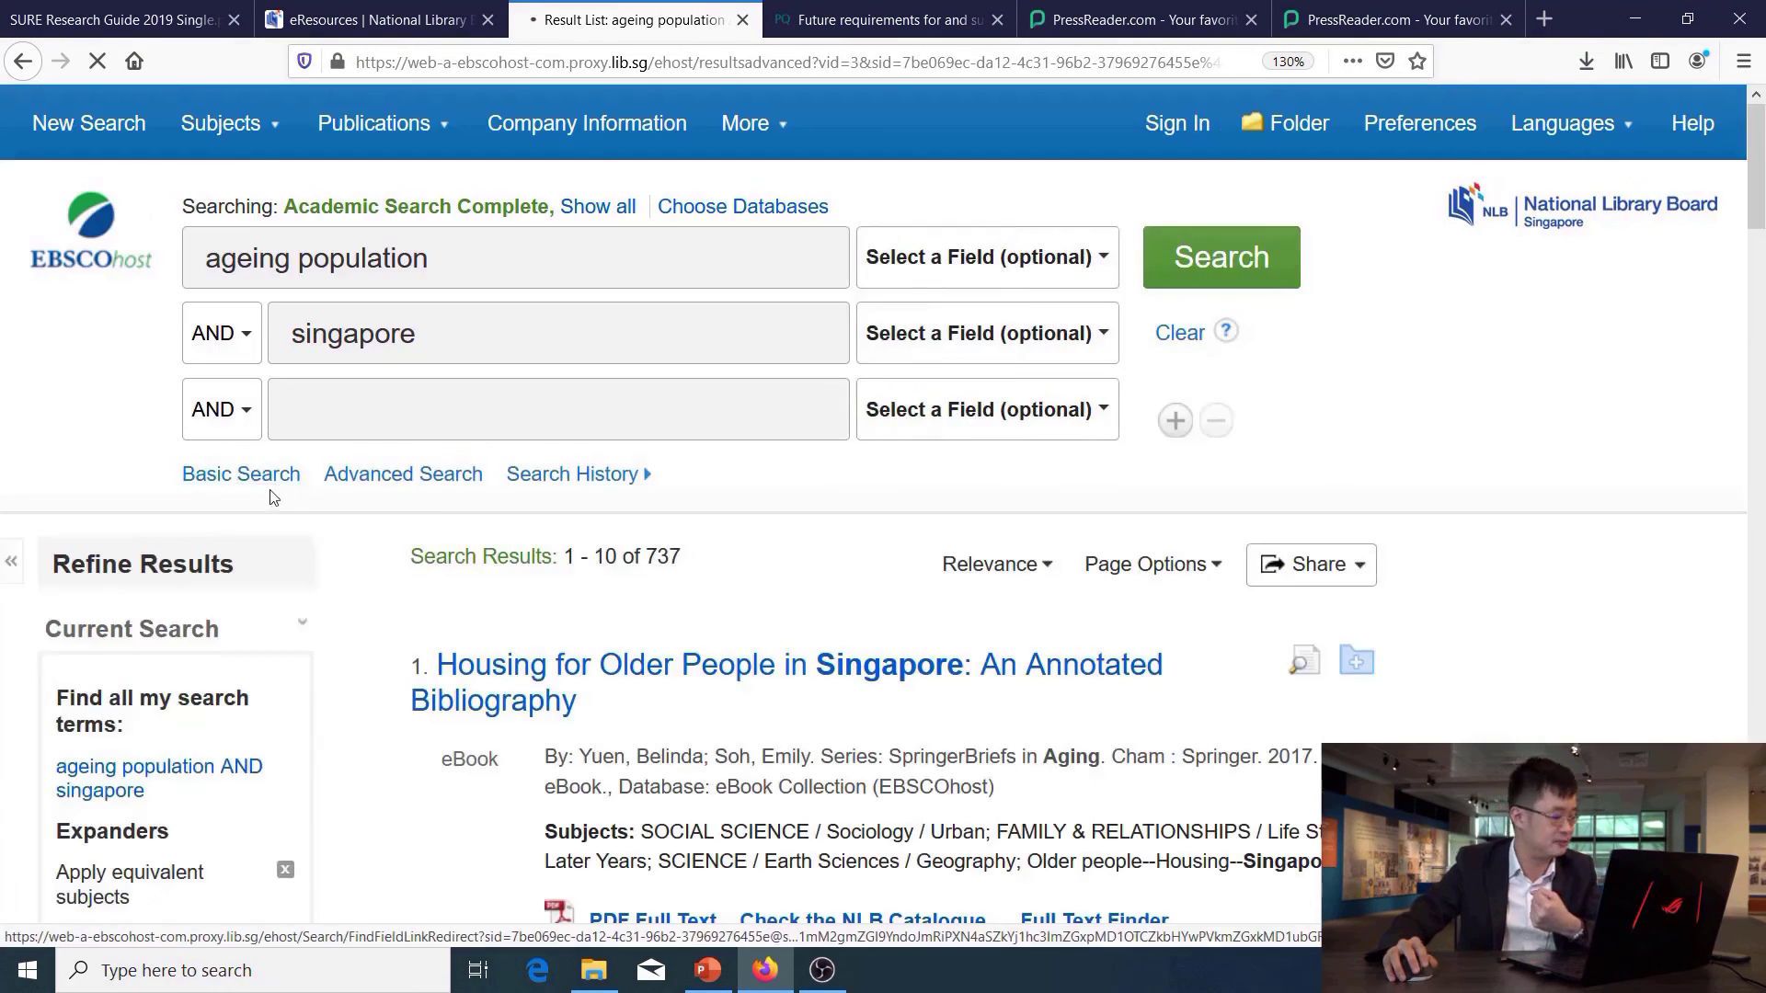
scroll(226, 479, down, 8)
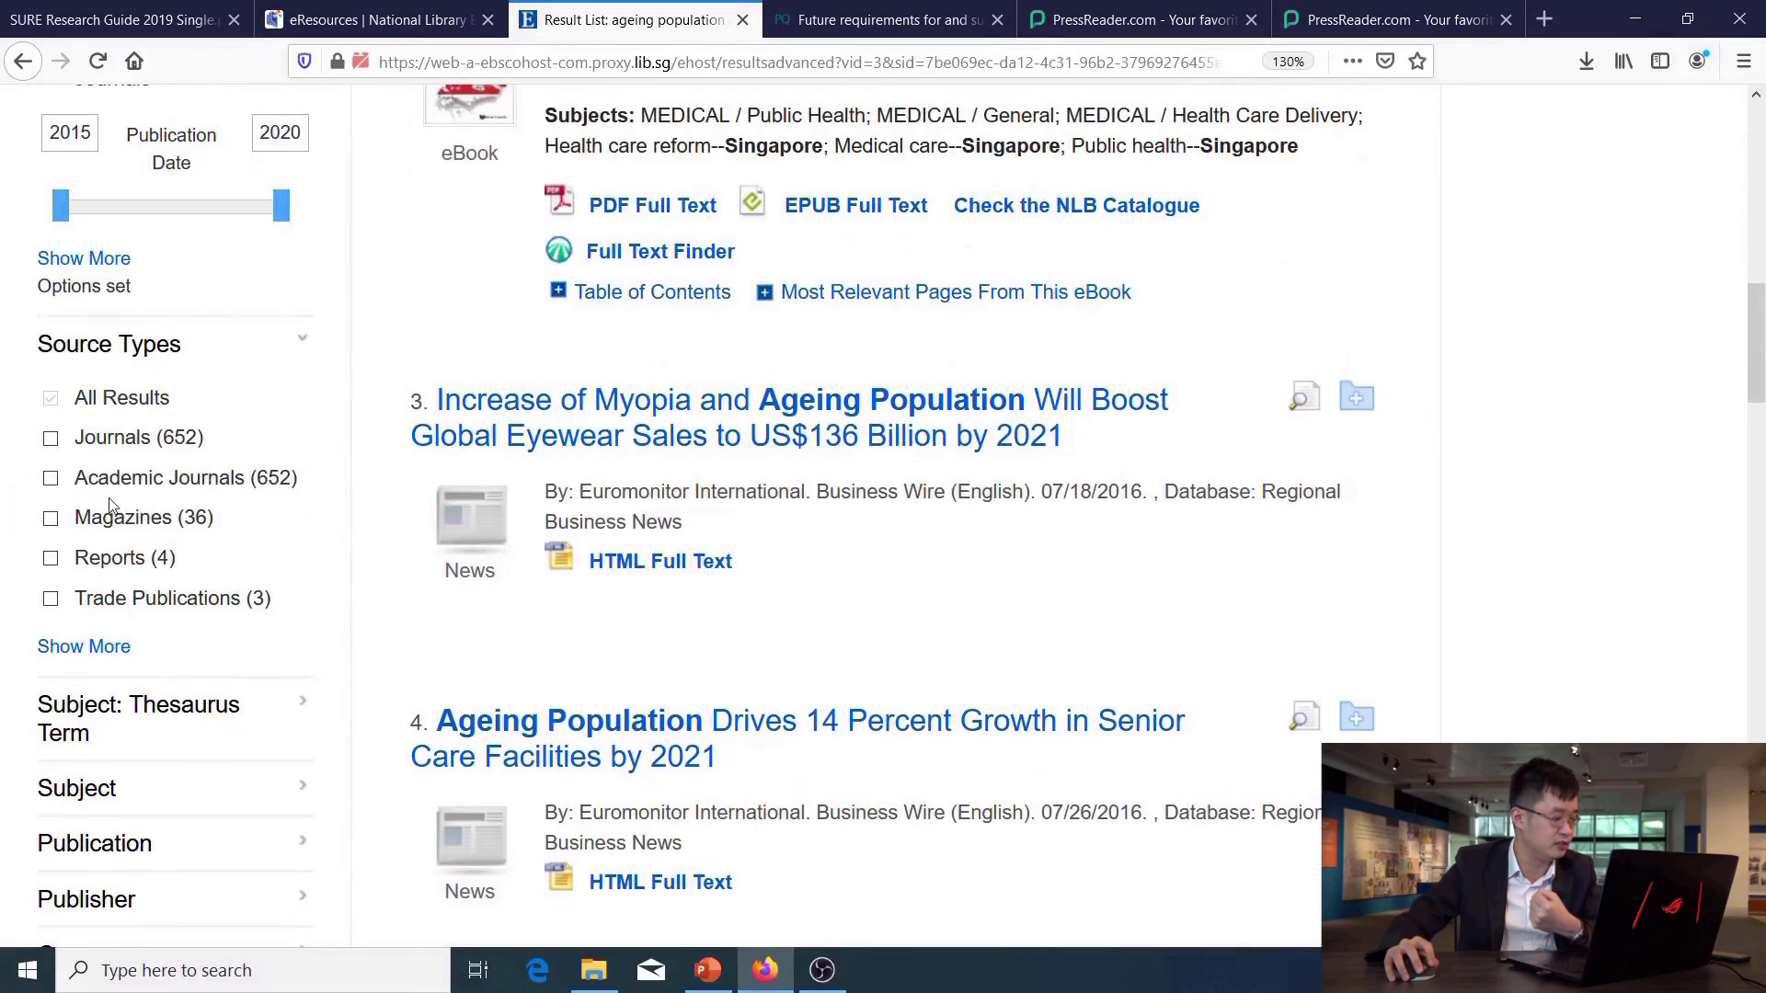
click(51, 464)
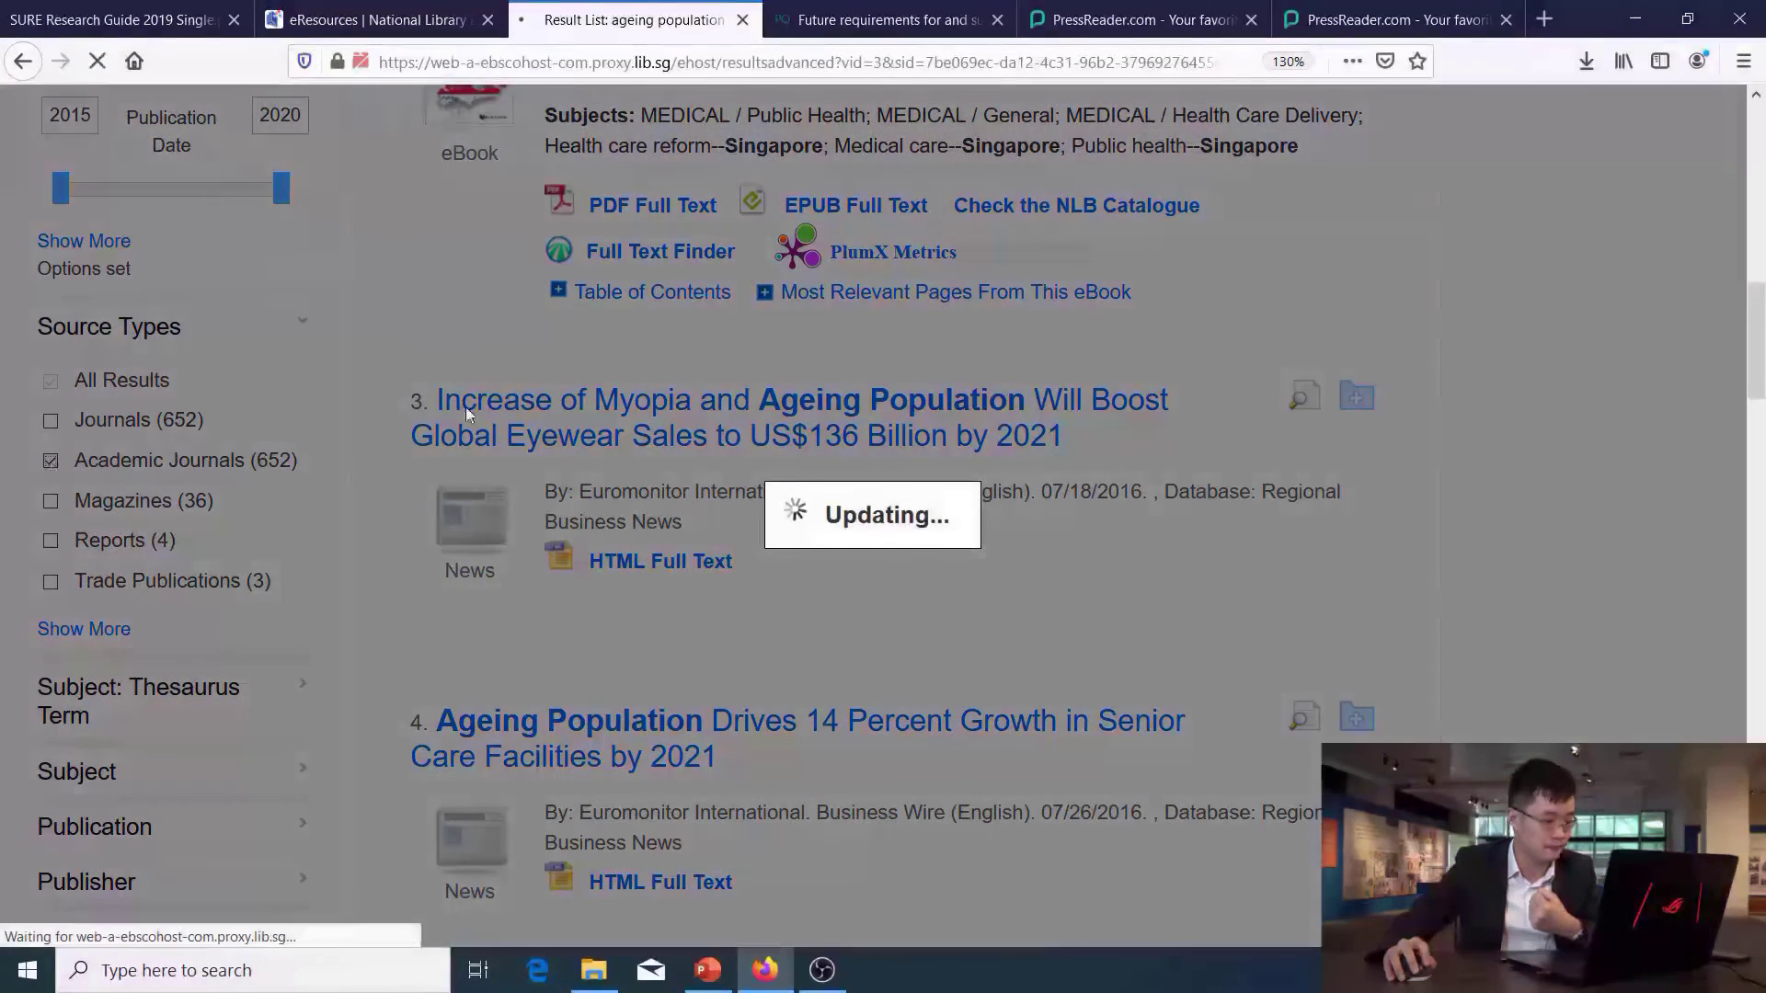
scroll(947, 404, down, 5)
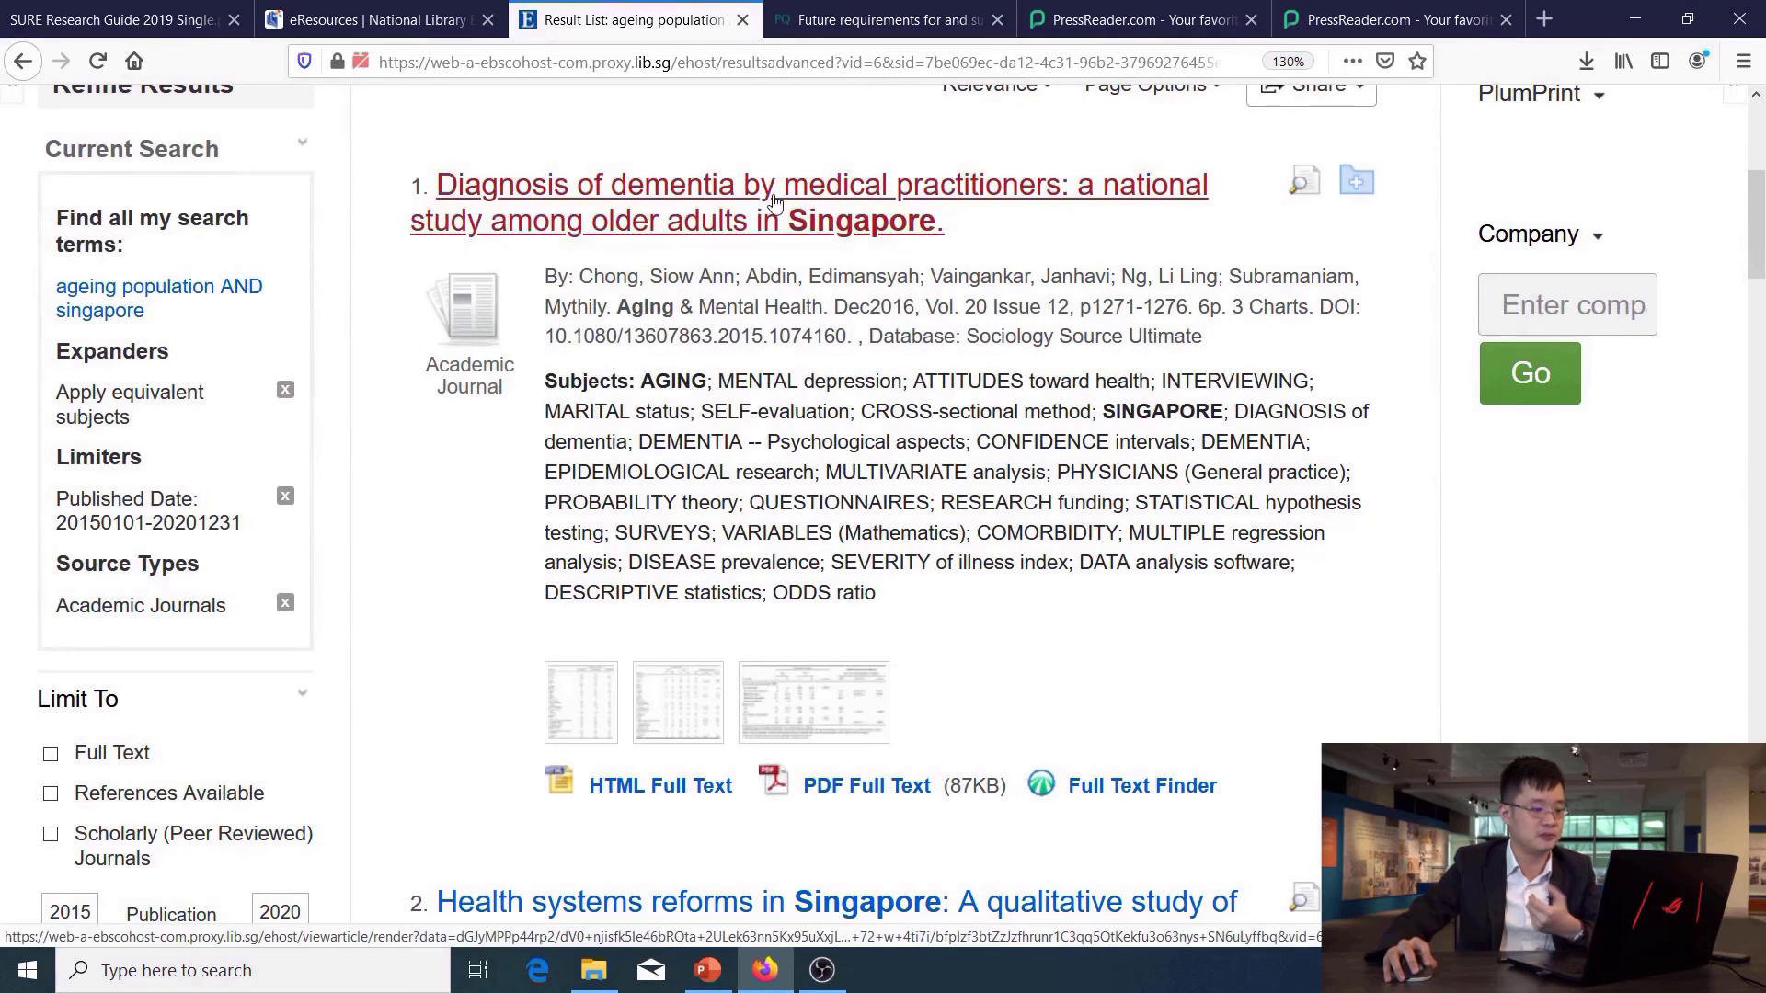
Open the dementia diagnosis article's record, show its Cite formats, and select the APA reference.
click(800, 229)
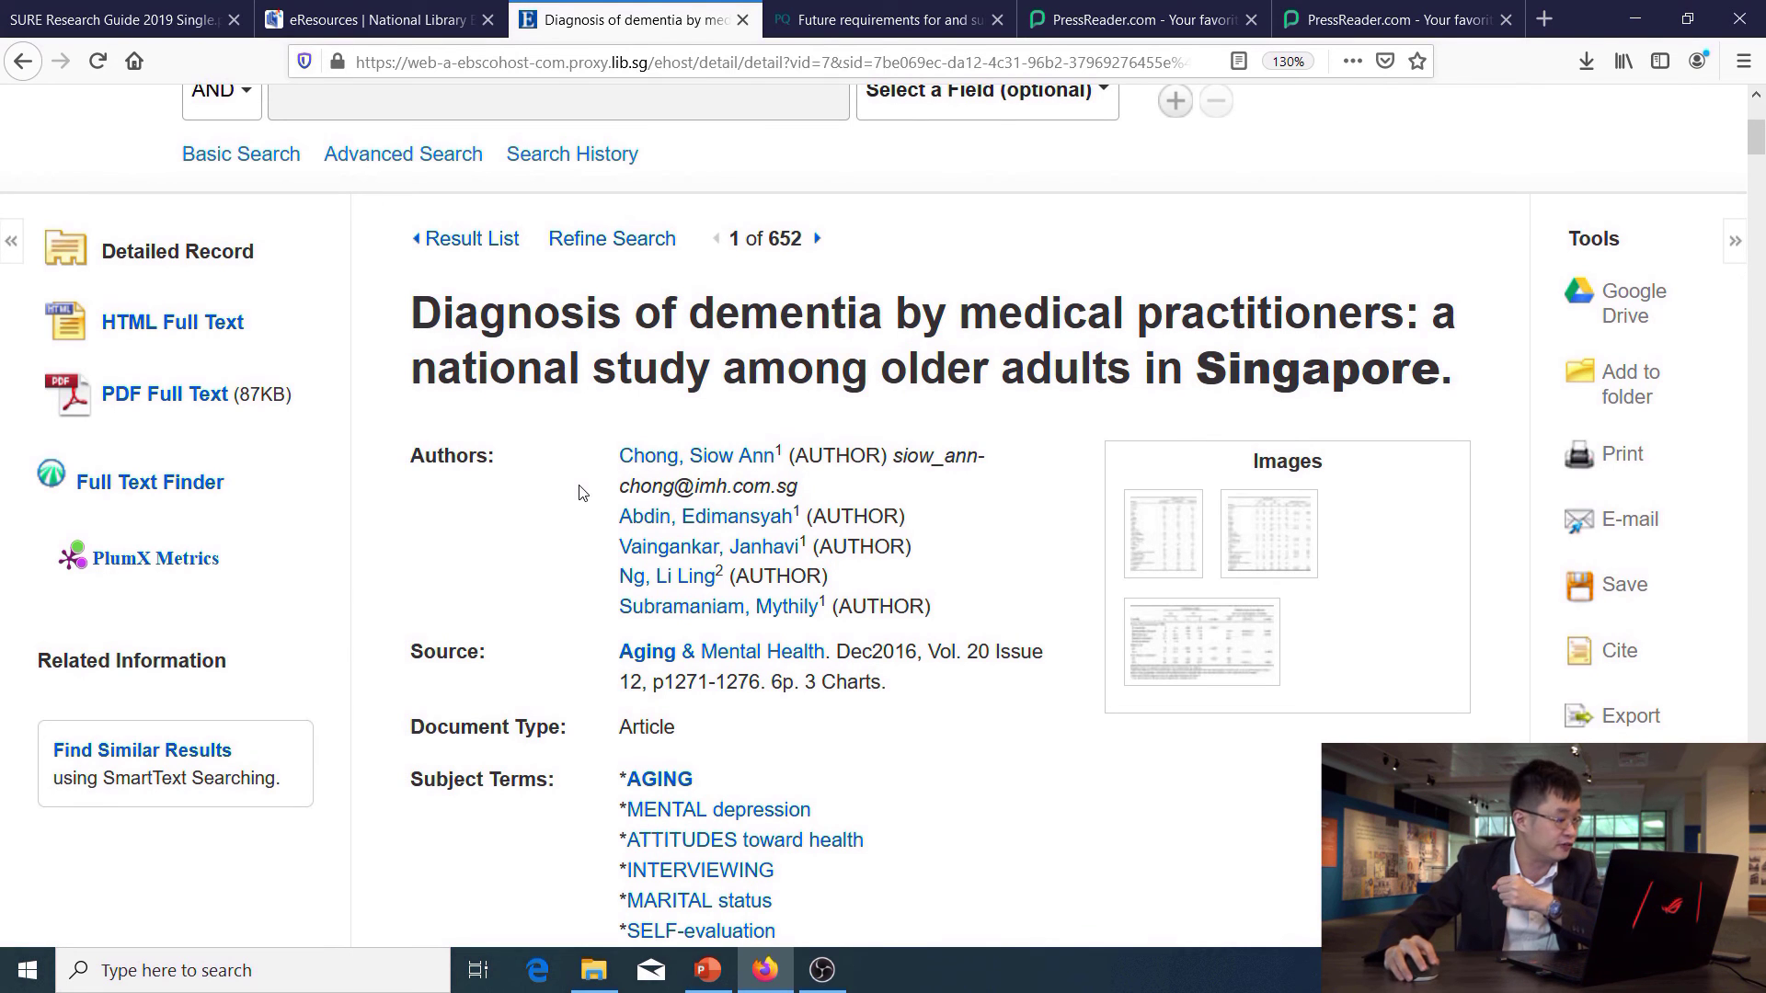
mouse_move(156, 559)
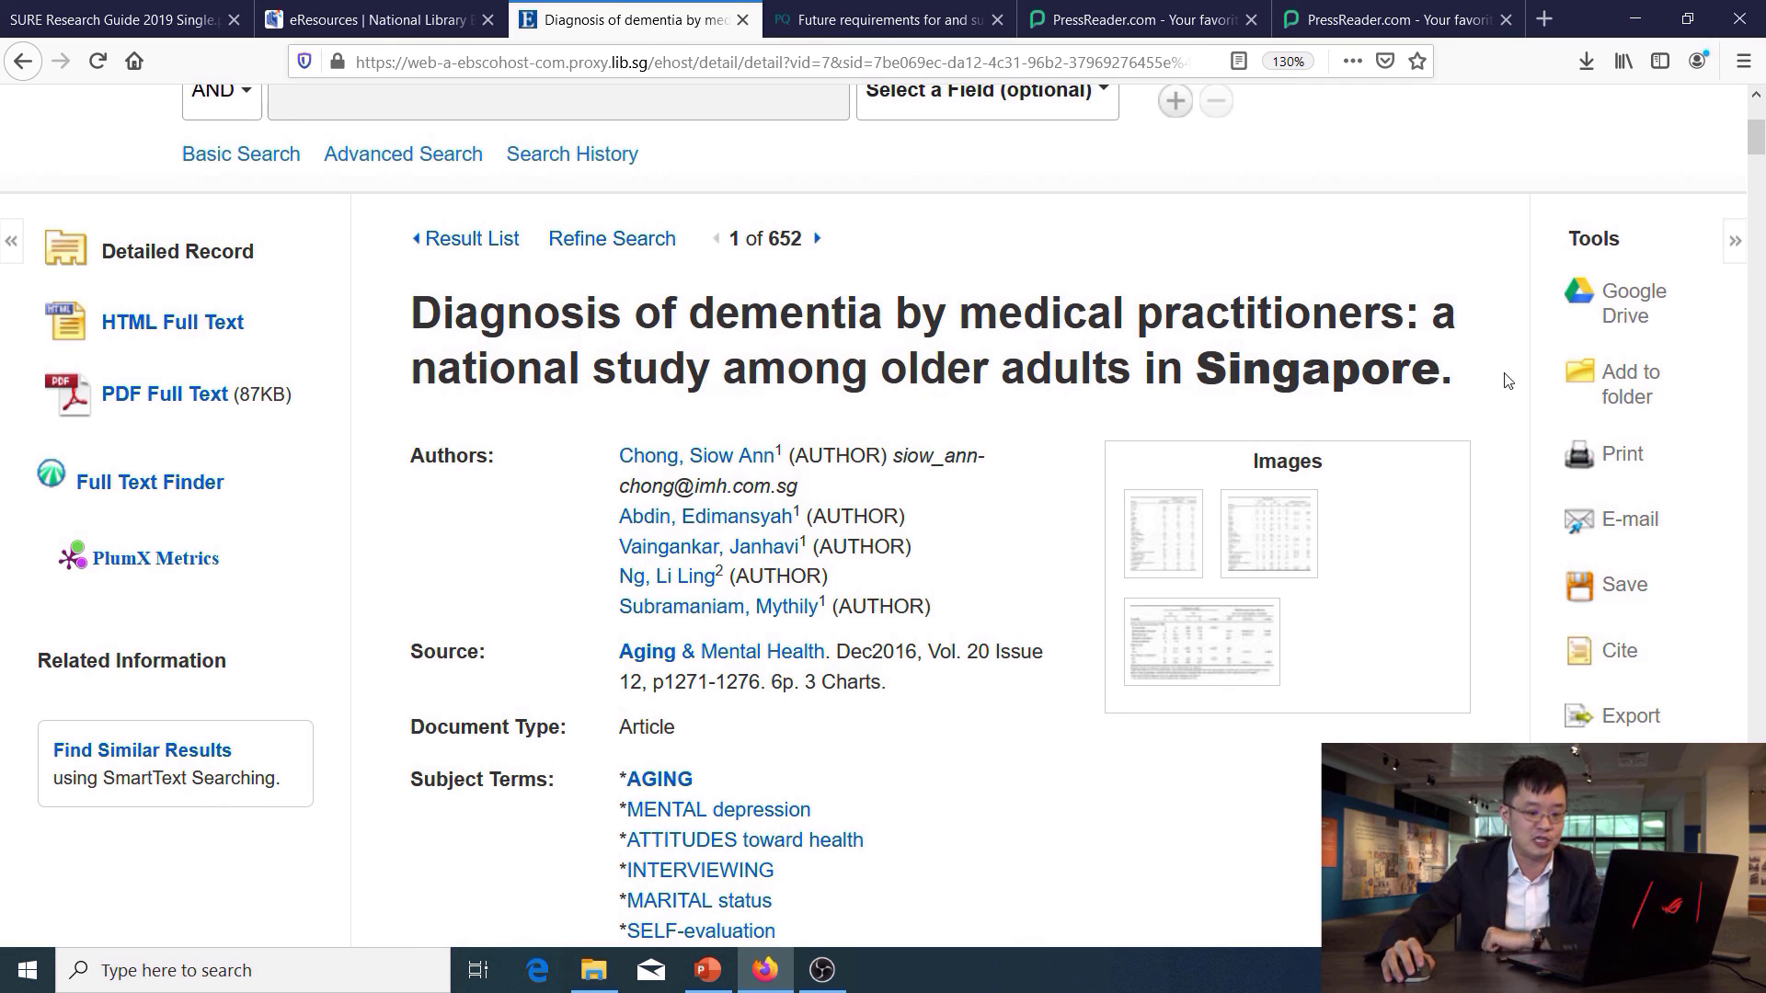
scroll(1516, 382, down, 3)
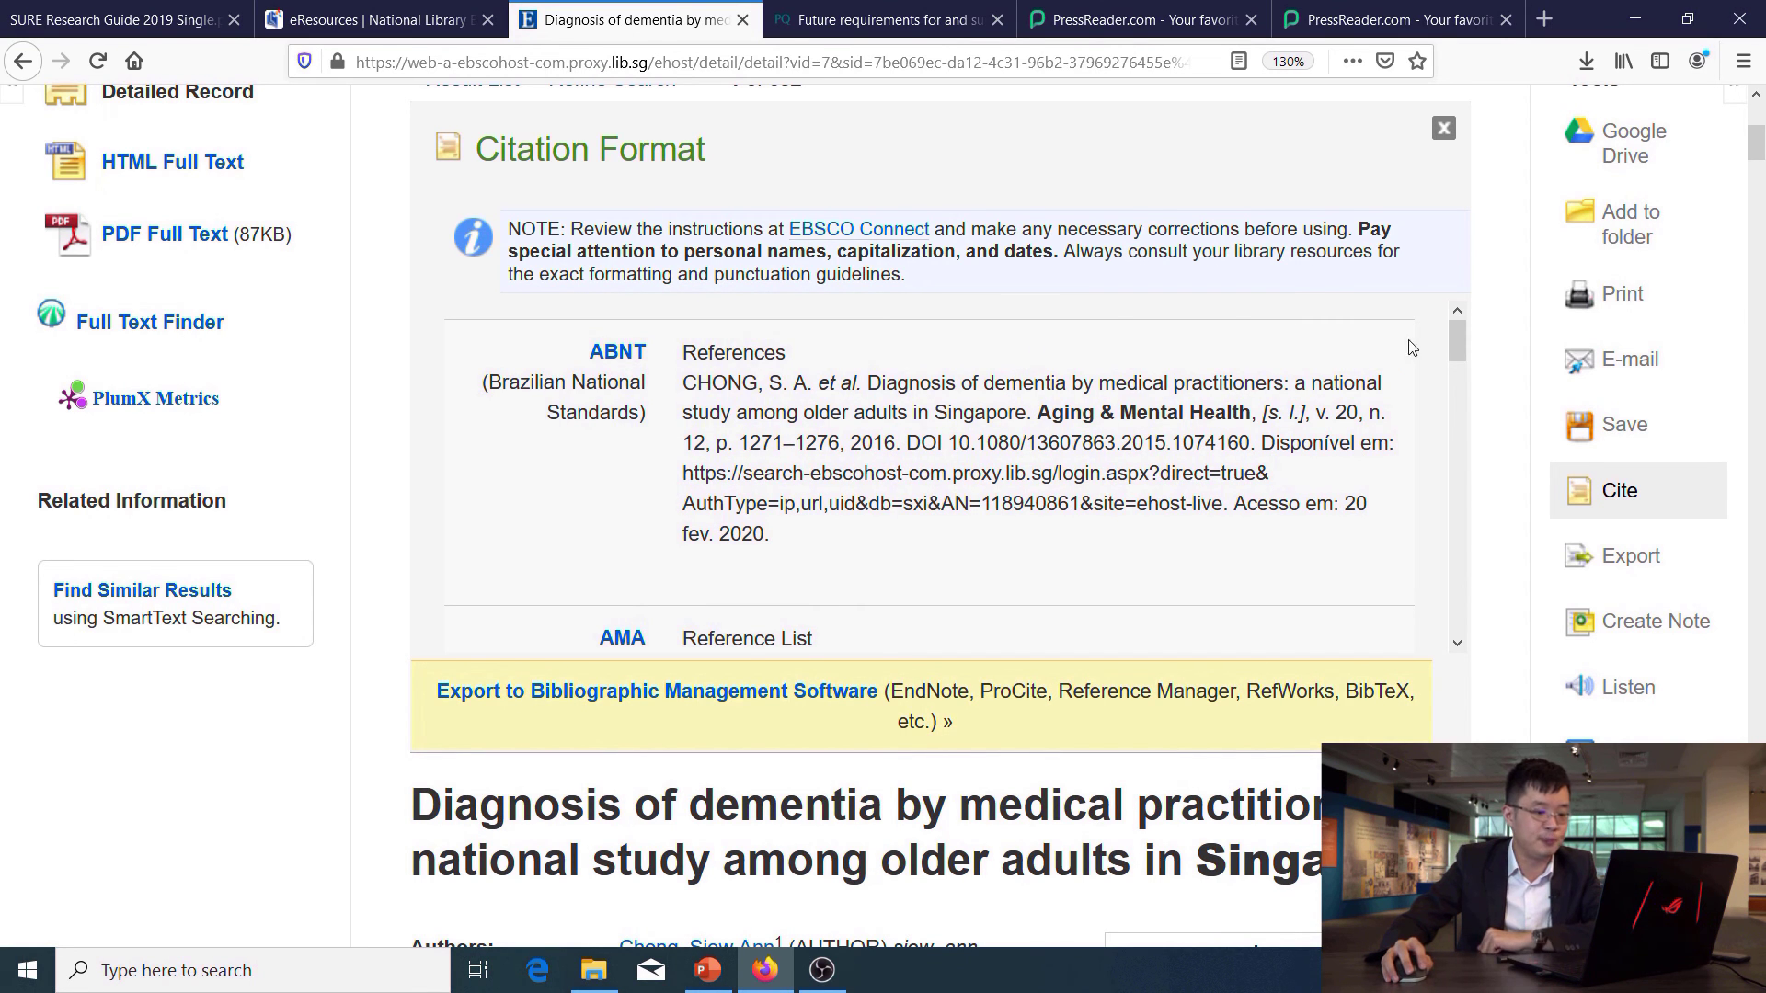
drag(1456, 337, 1462, 413)
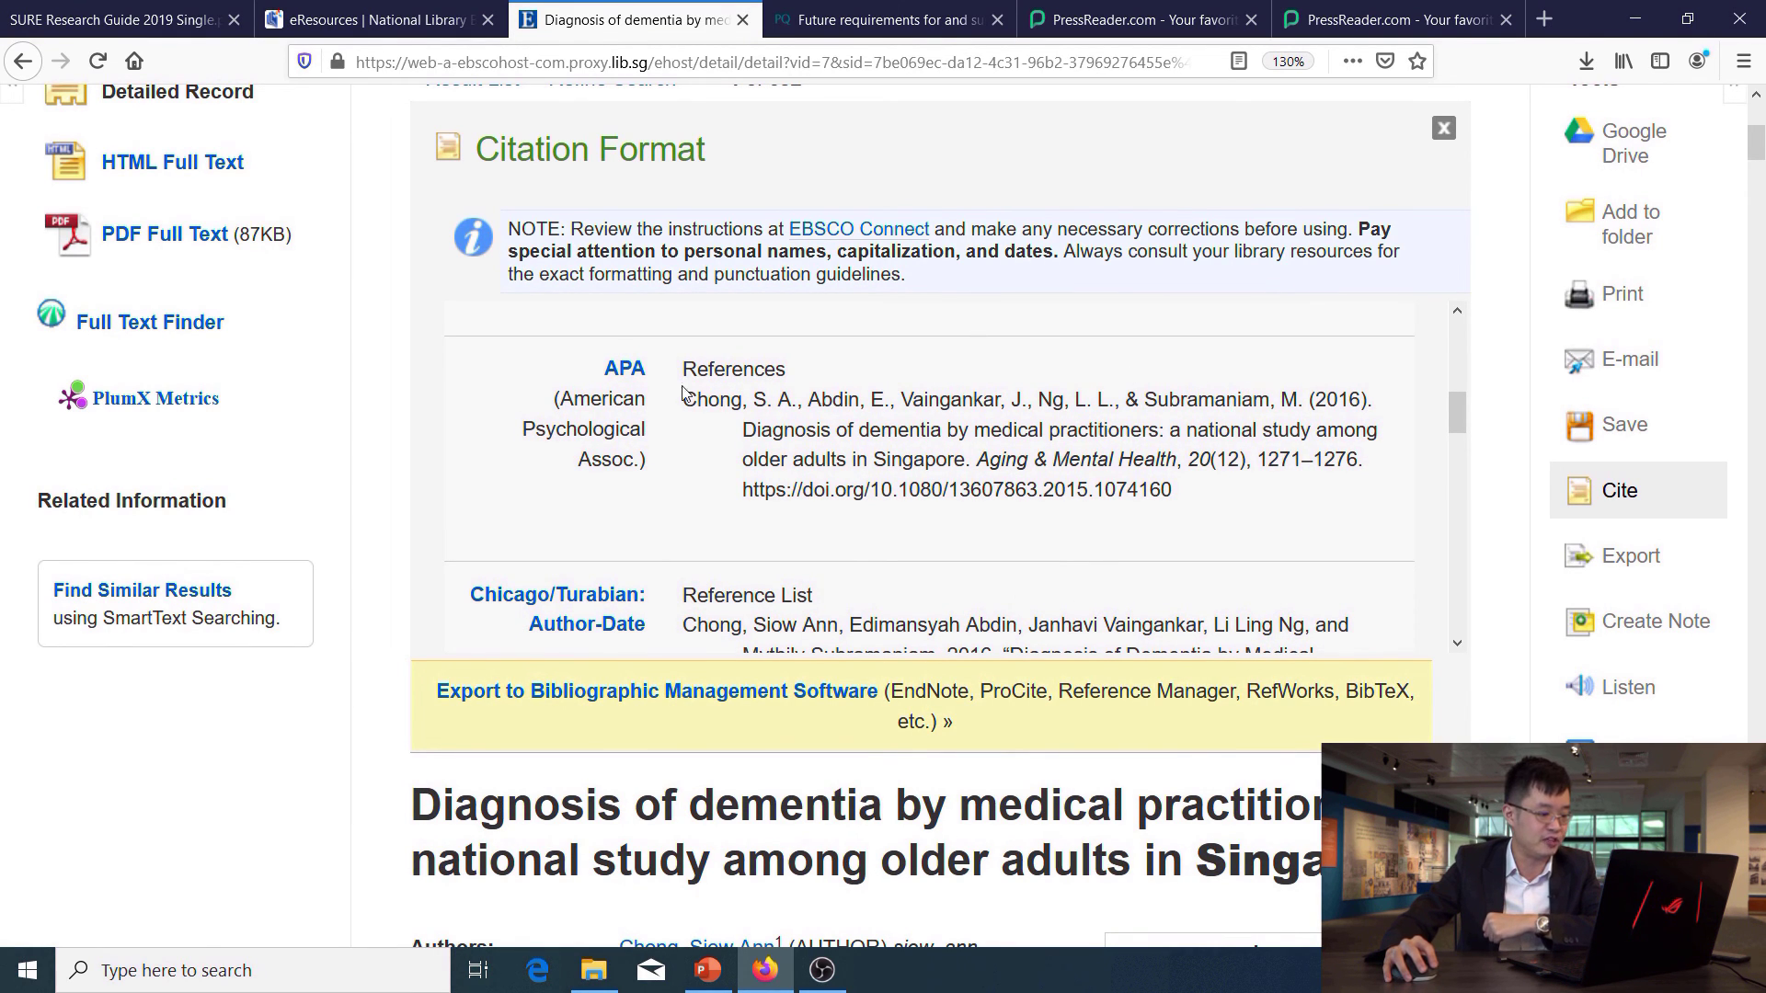
drag(685, 372, 1208, 507)
click(1207, 506)
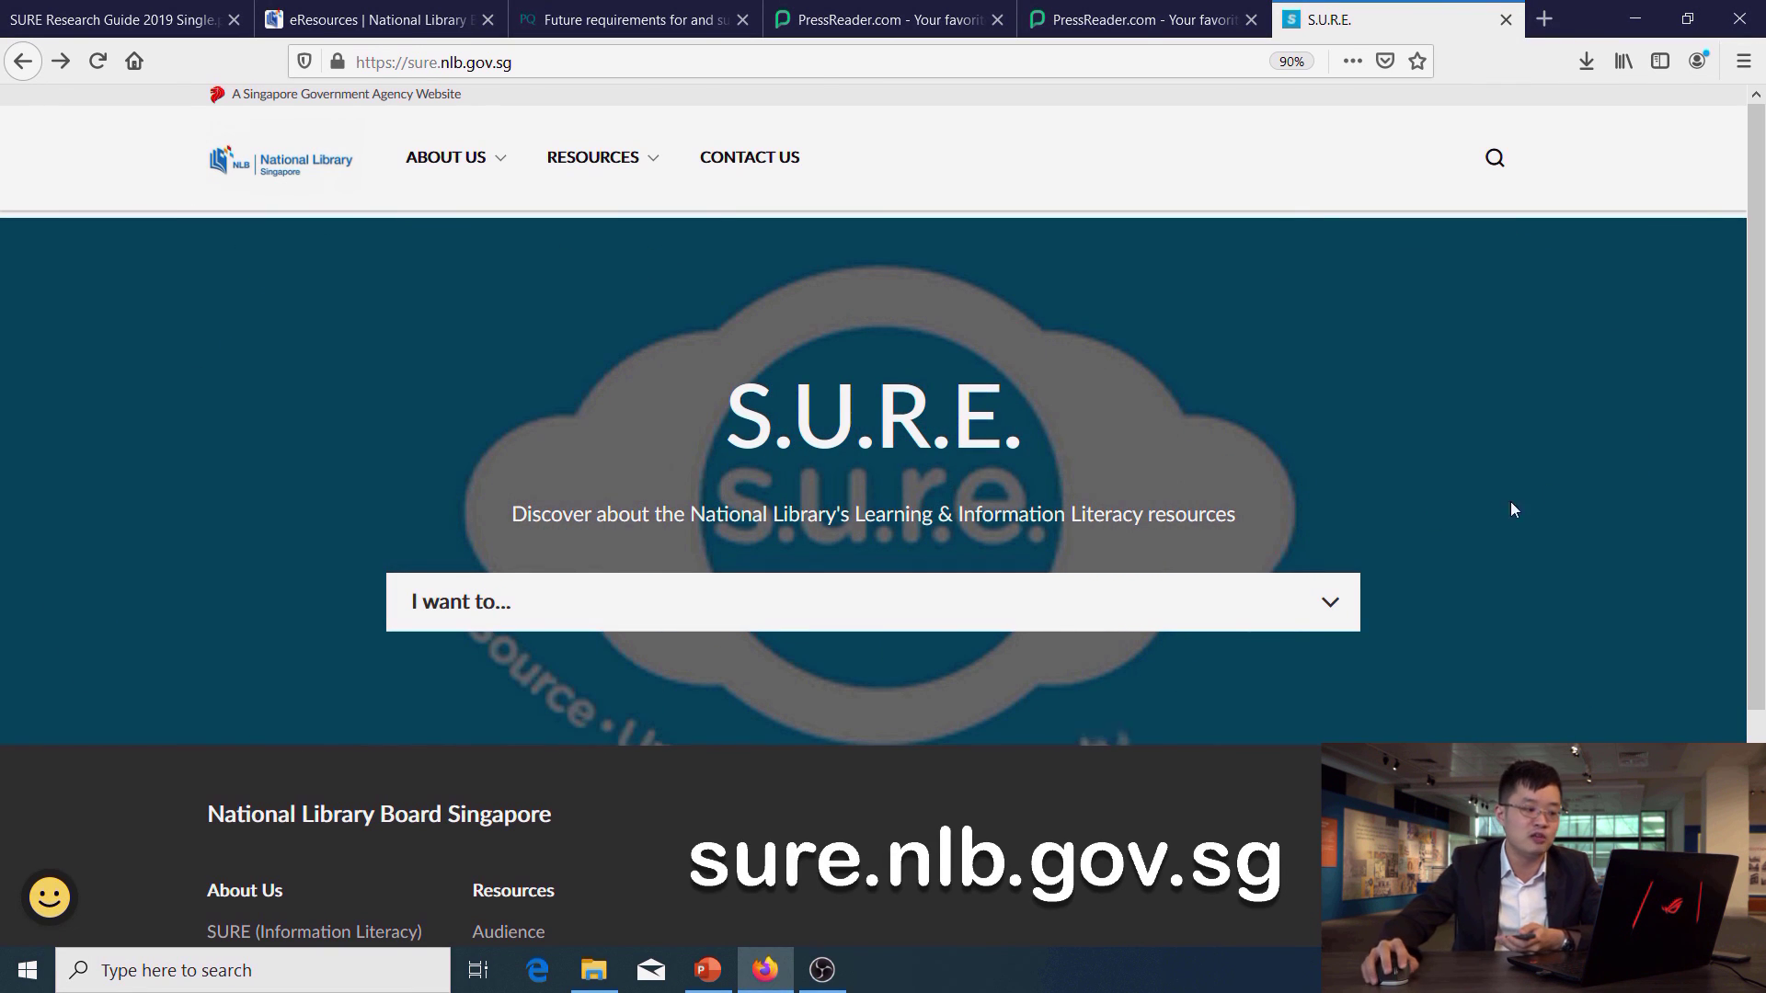
Open the Resources by Audience page and go to Post-secondary Level.
mouse_move(588, 198)
click(599, 251)
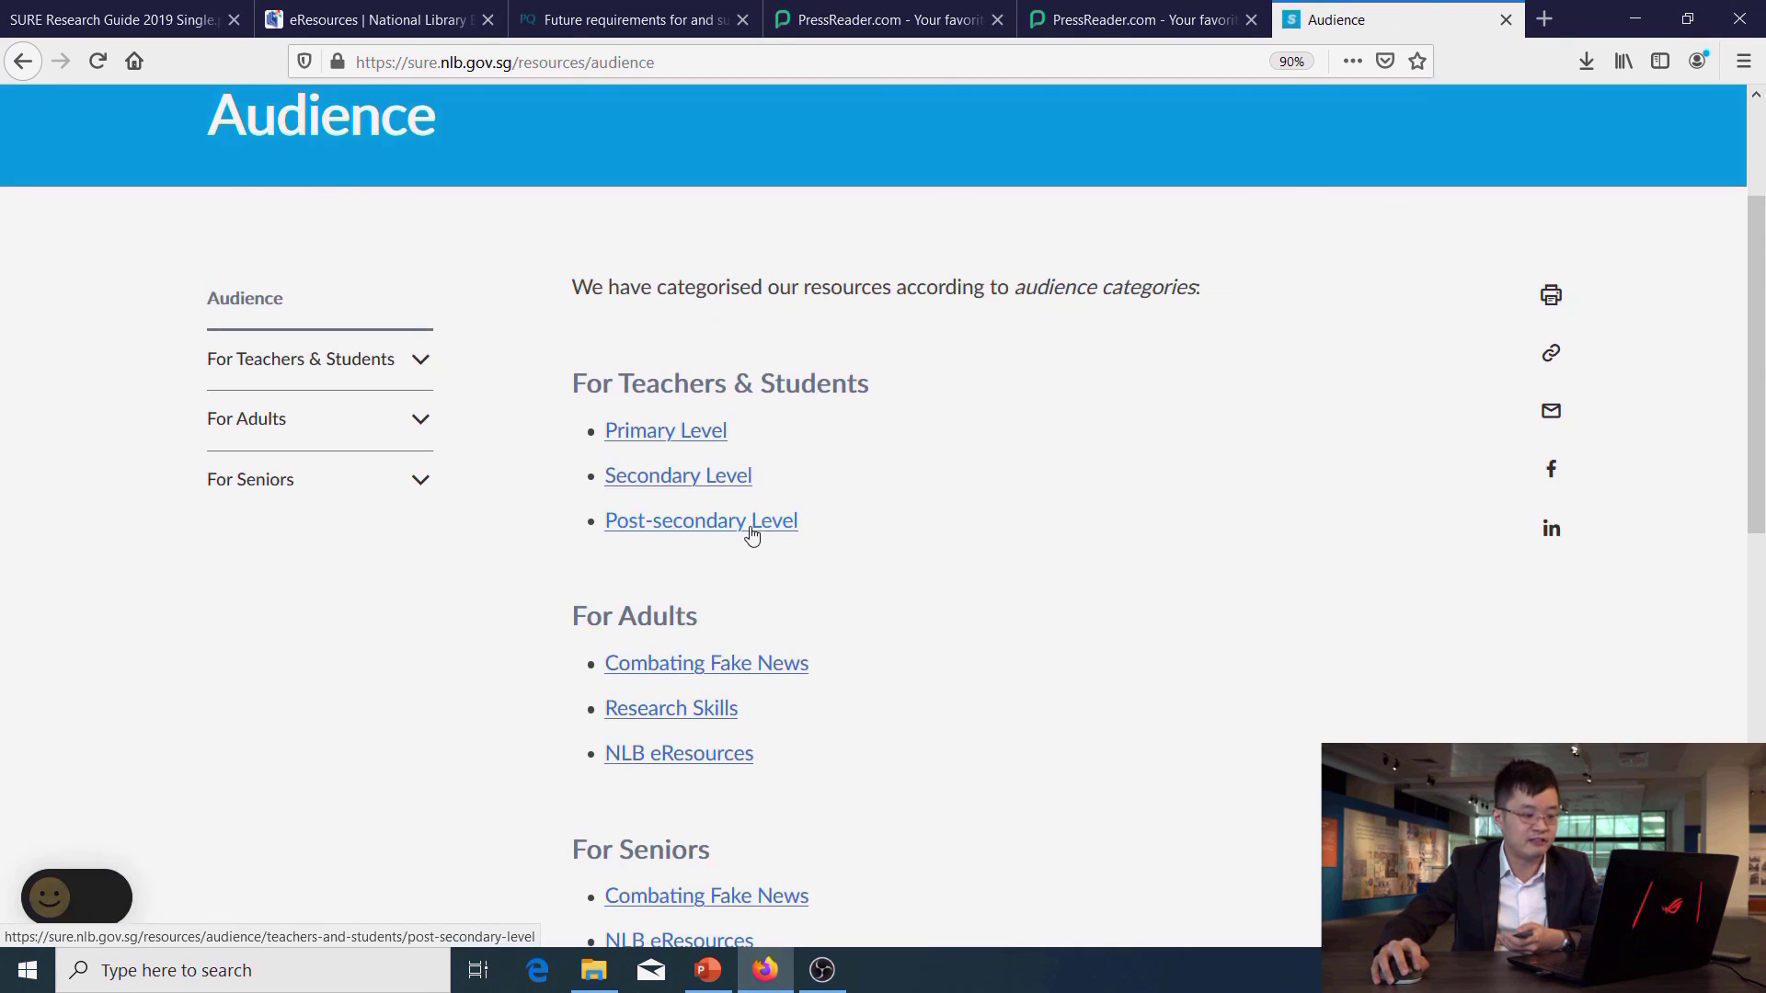
click(749, 521)
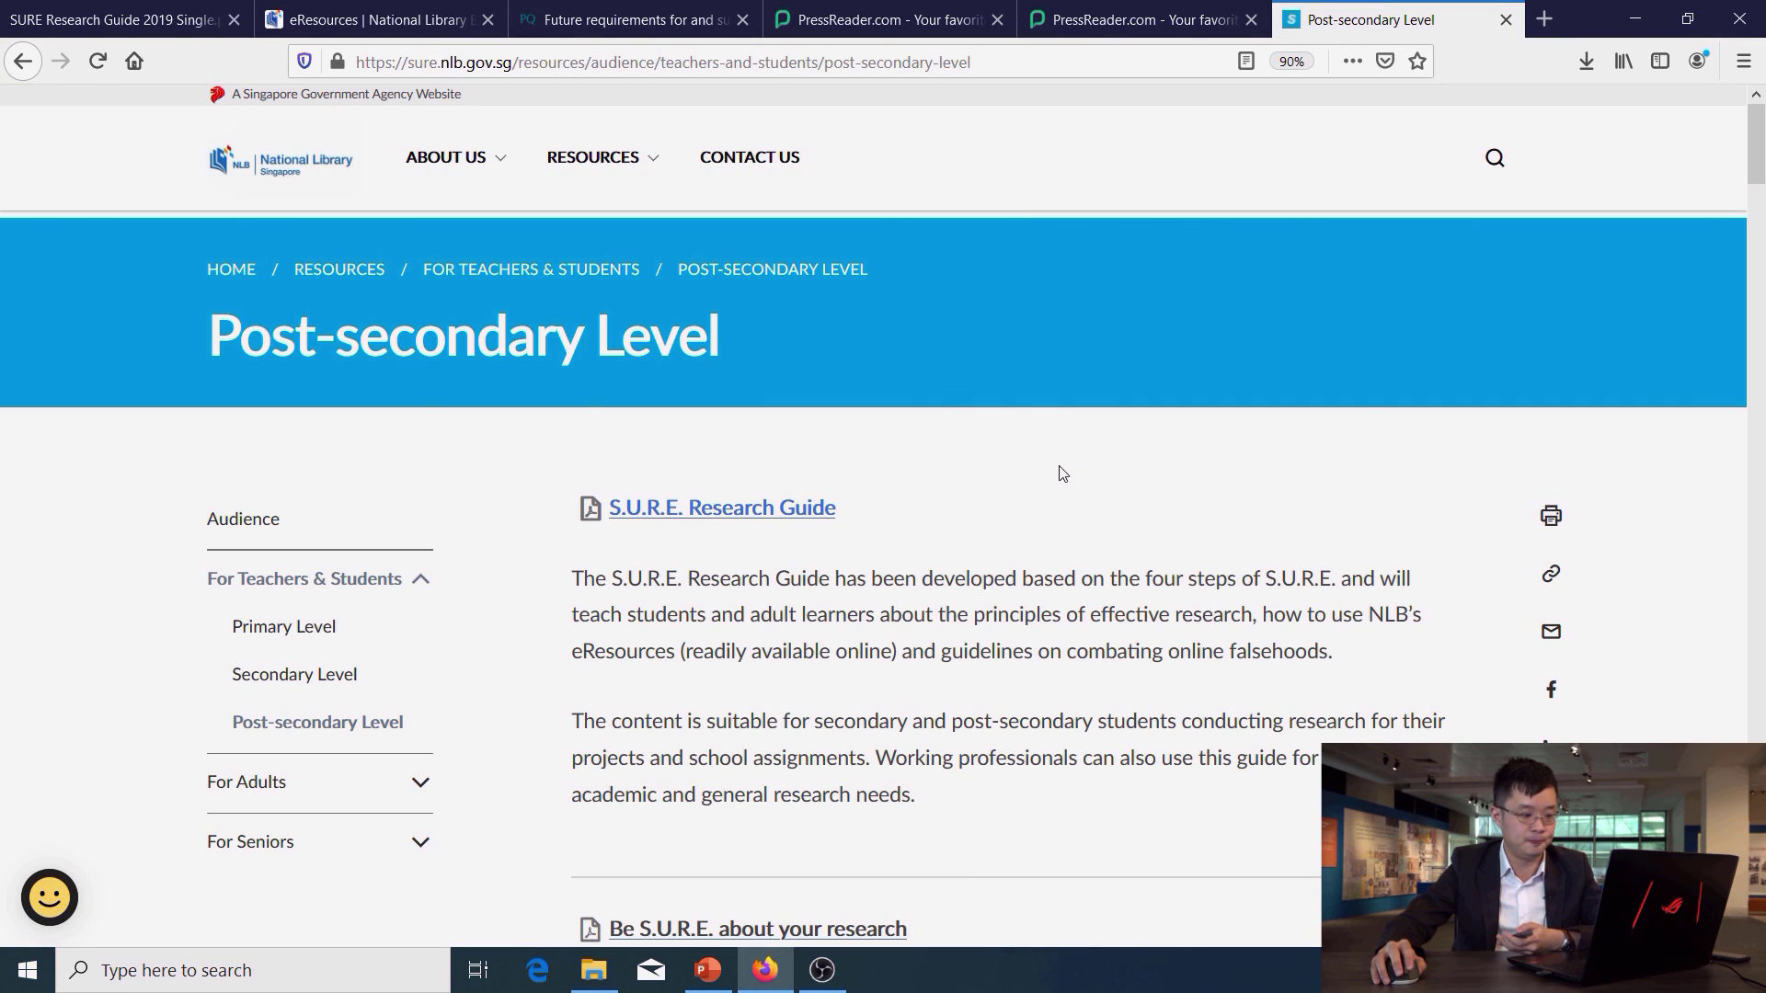